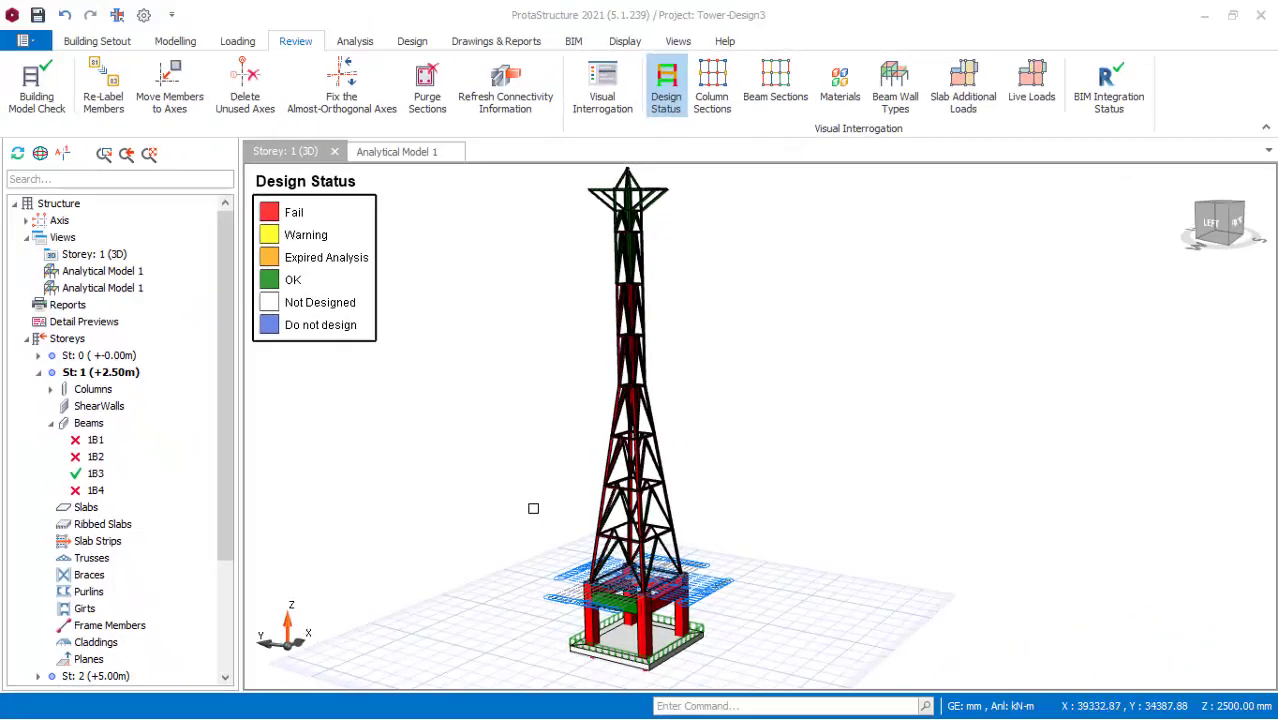
Examine the colour-coded design status of the tower's members, from the concrete base up through the steel lattice.
scroll(835, 517, down, 3)
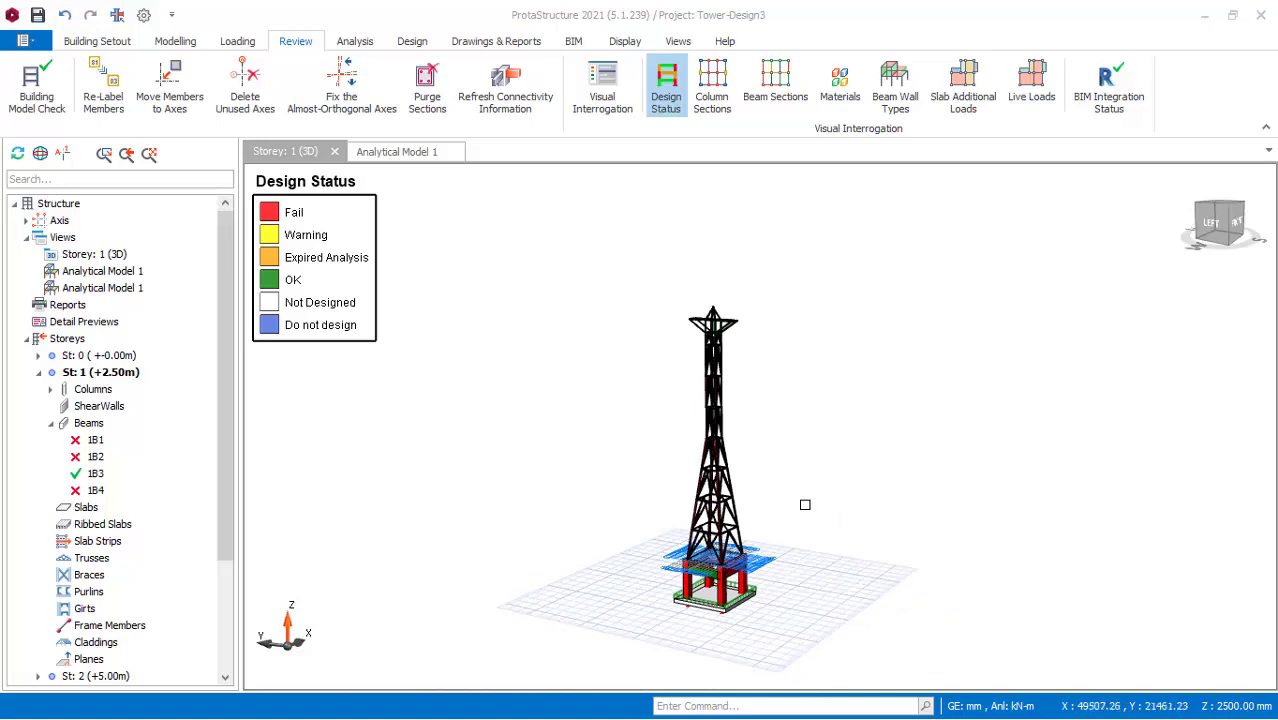
scroll(804, 527, up, 2)
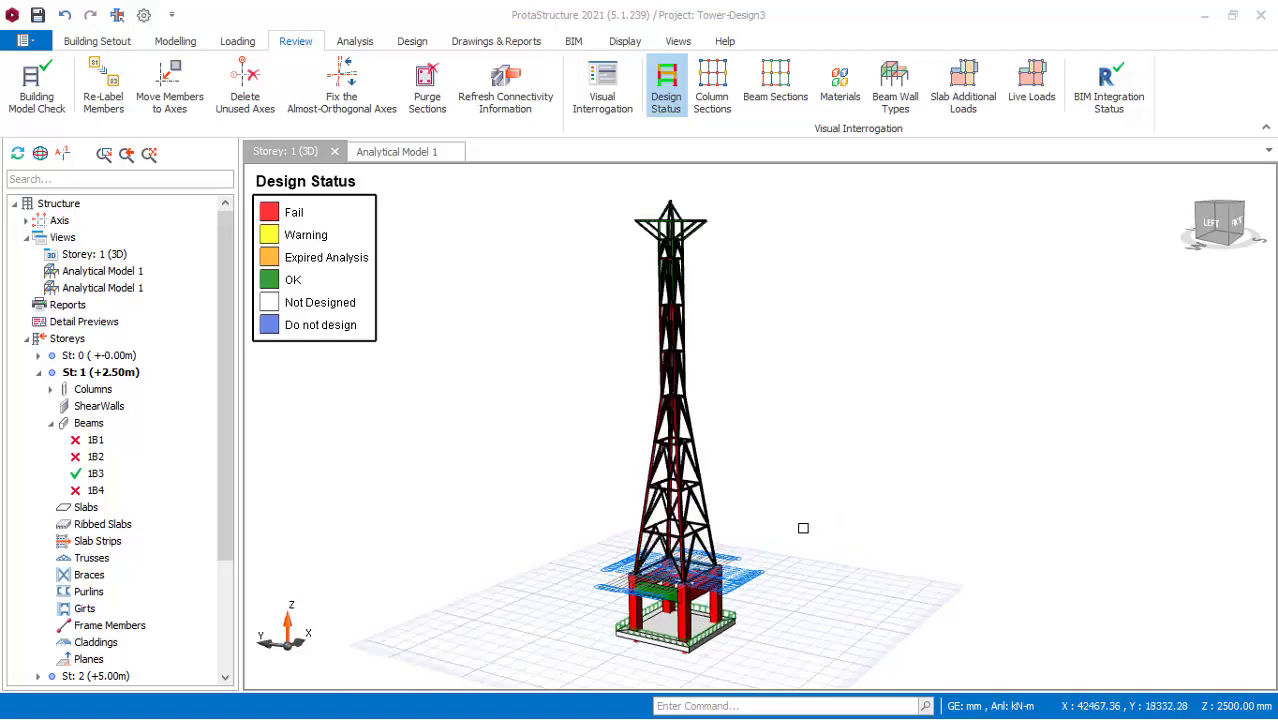
scroll(730, 662, up, 2)
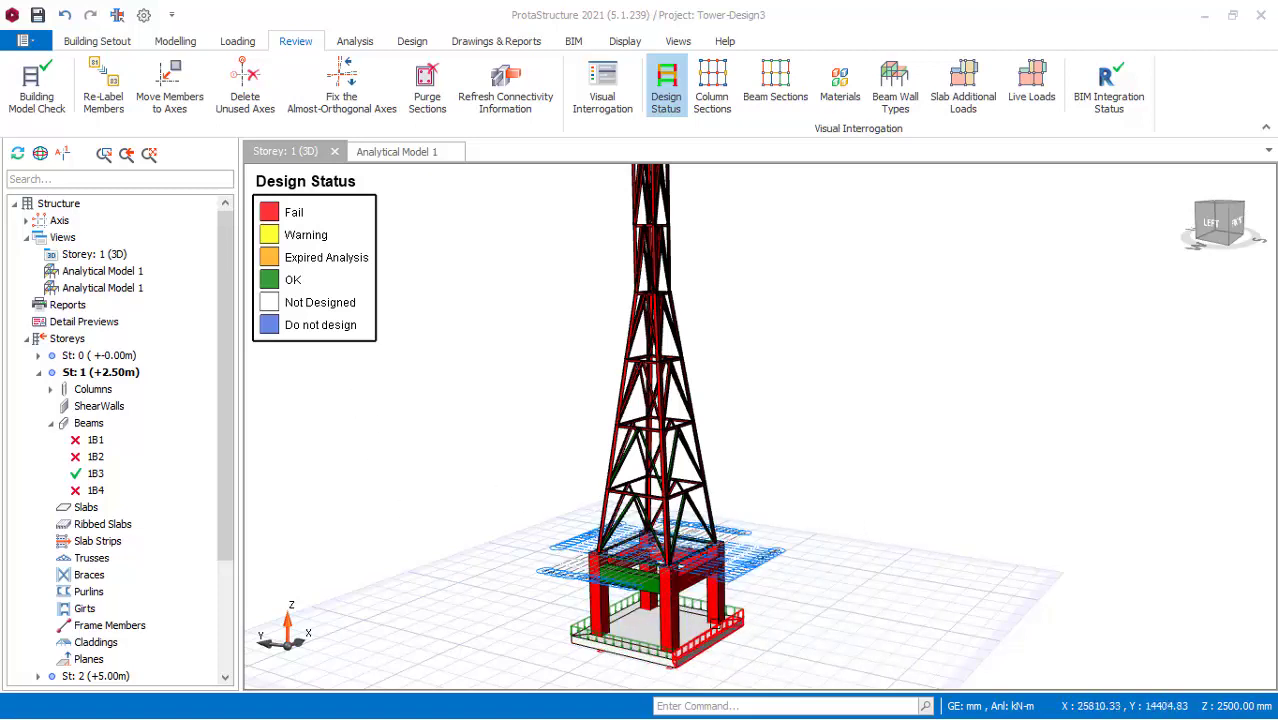
scroll(720, 620, up, 1)
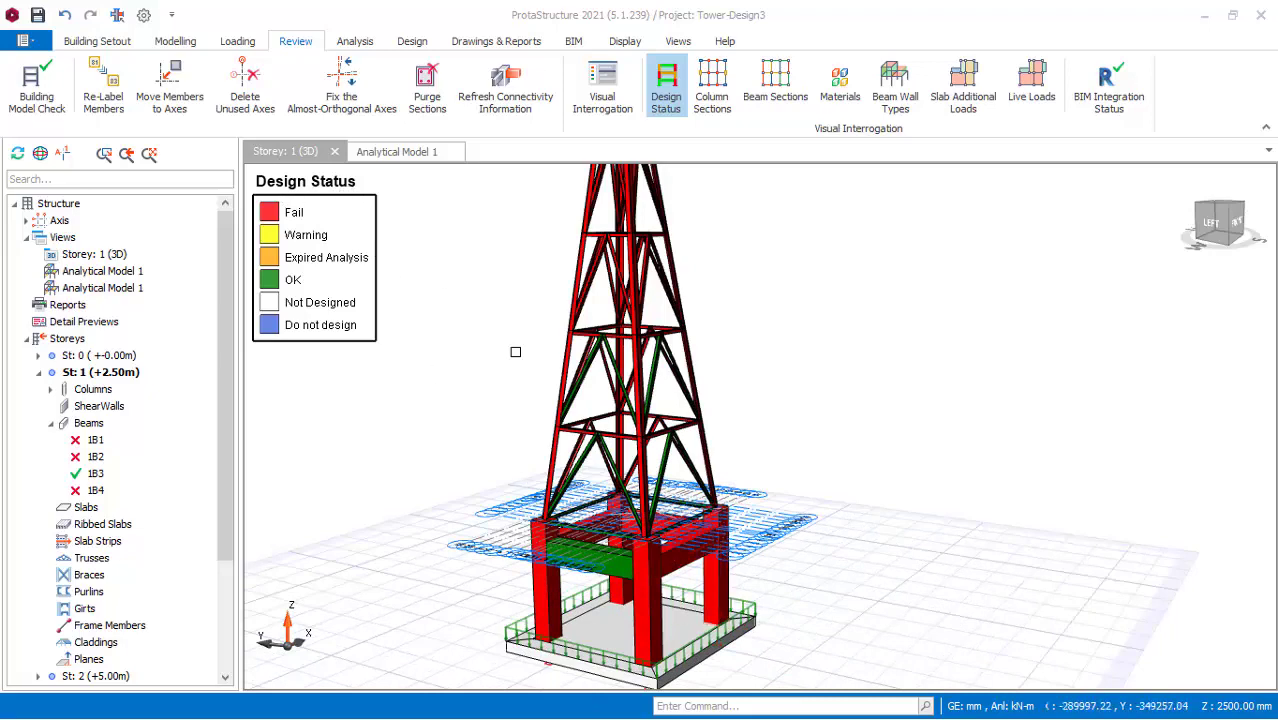
scroll(710, 545, down, 2)
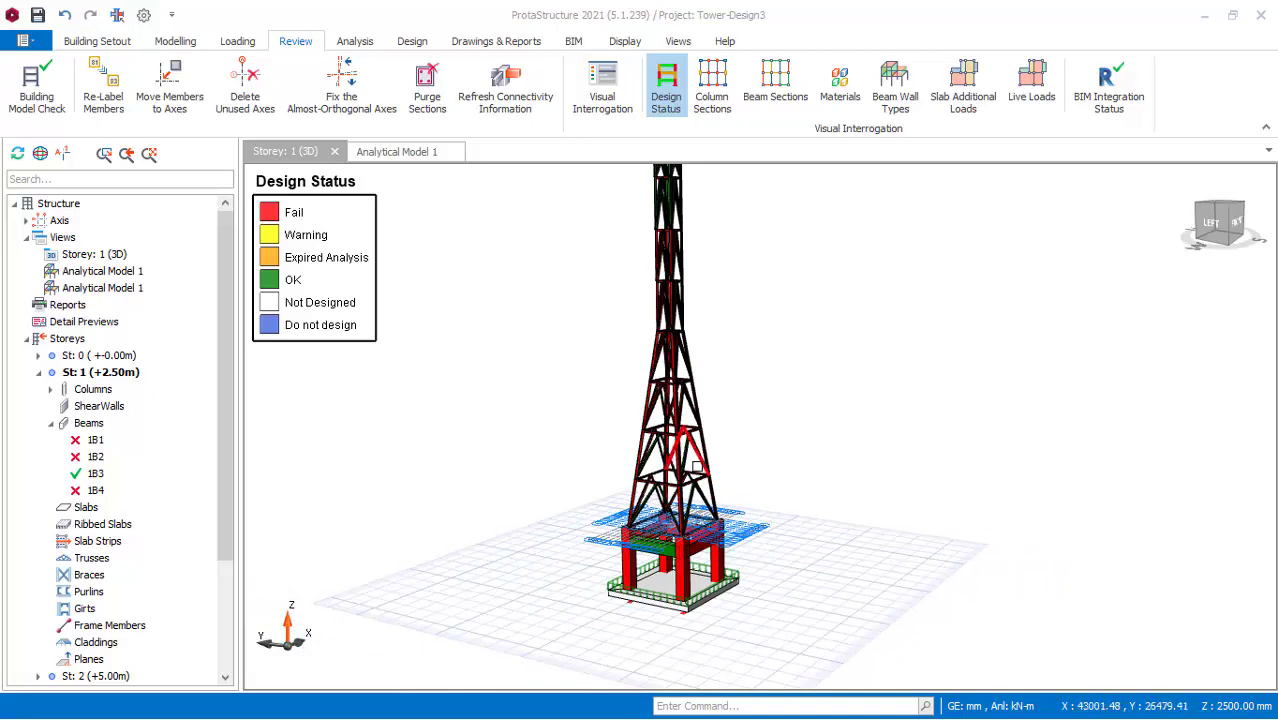
scroll(702, 440, up, 2)
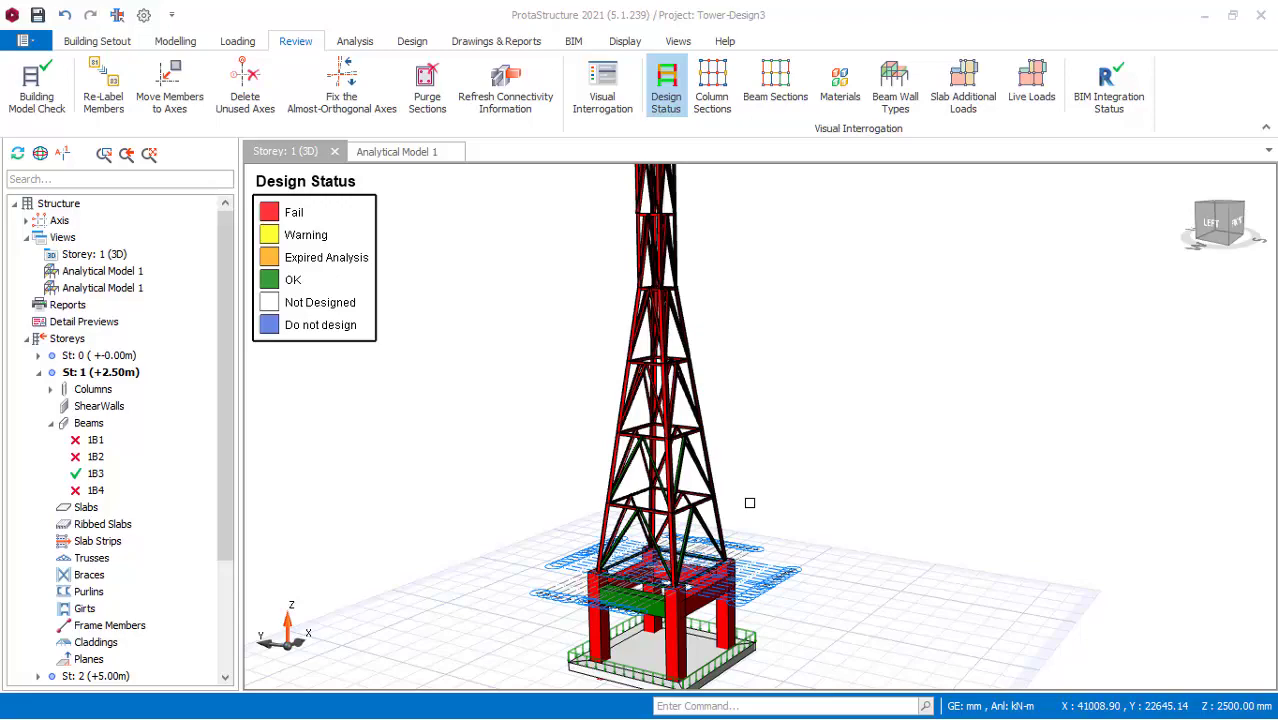
scroll(700, 441, down, 2)
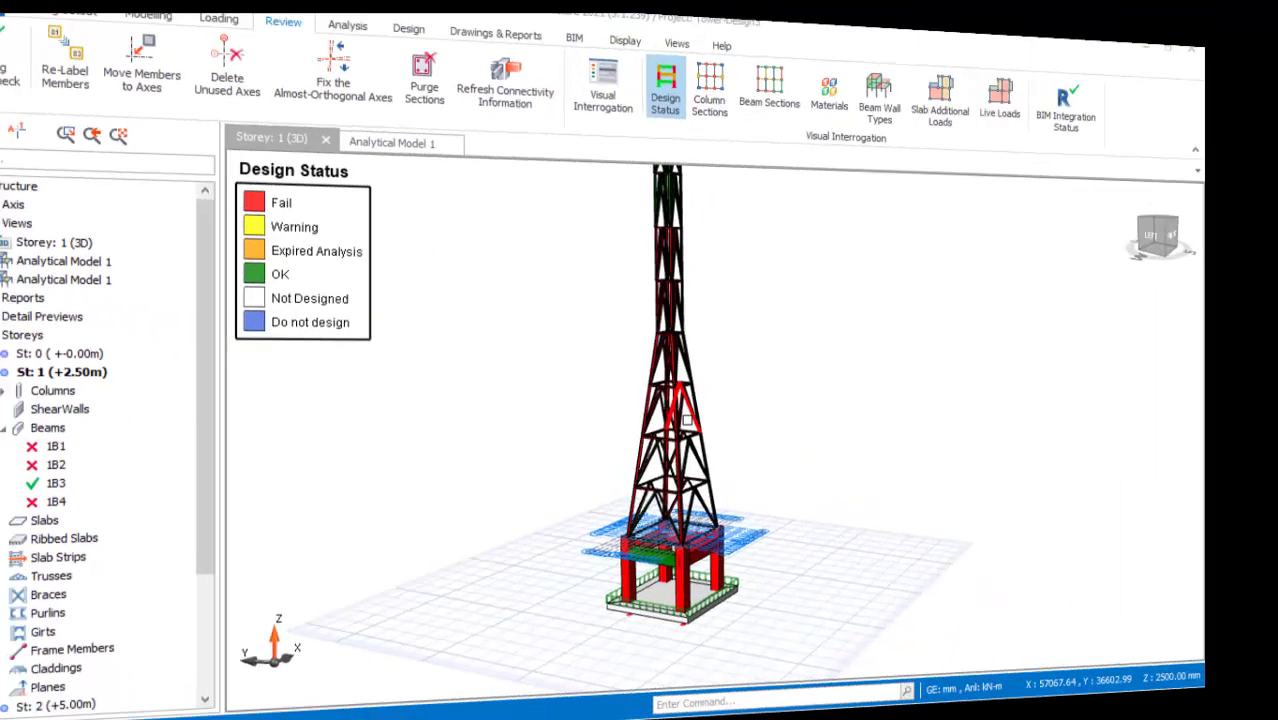
mouse_move(688, 420)
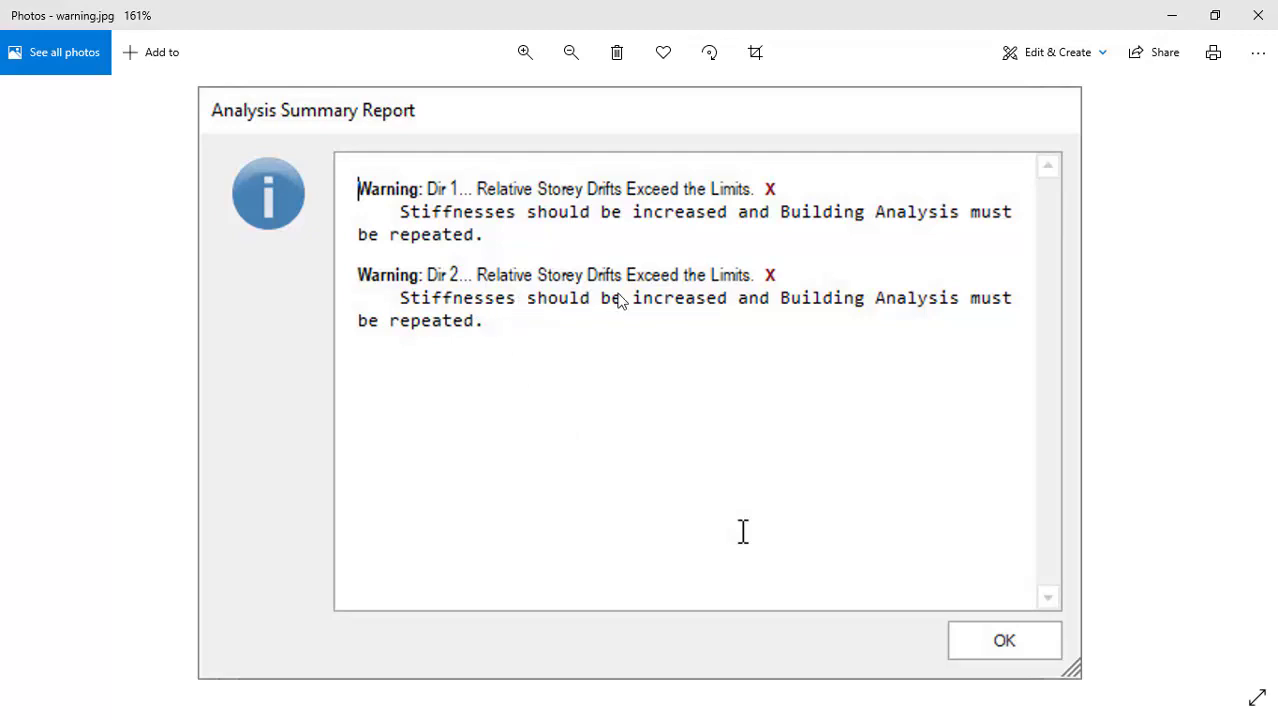
Switch from the analysis warning image back to ProtaStructure and inspect the tower's columns and base in the 3D view.
key(alt+Tab)
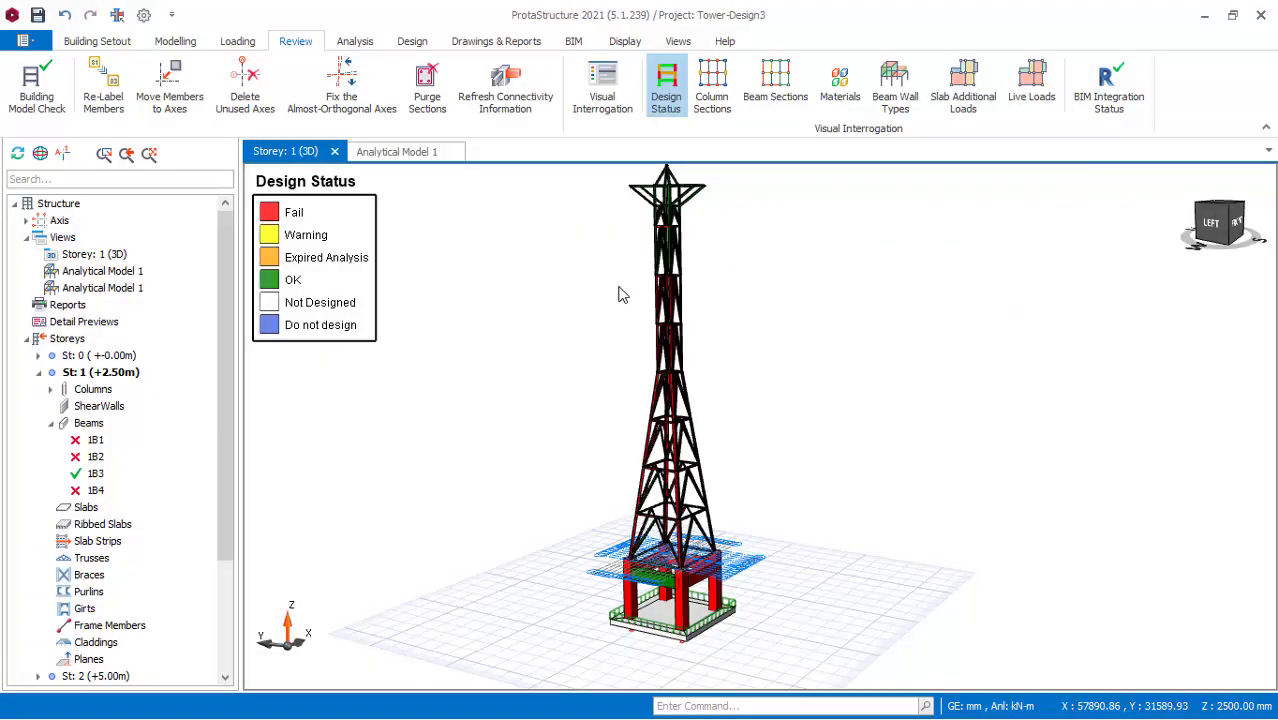
scroll(712, 515, down, 2)
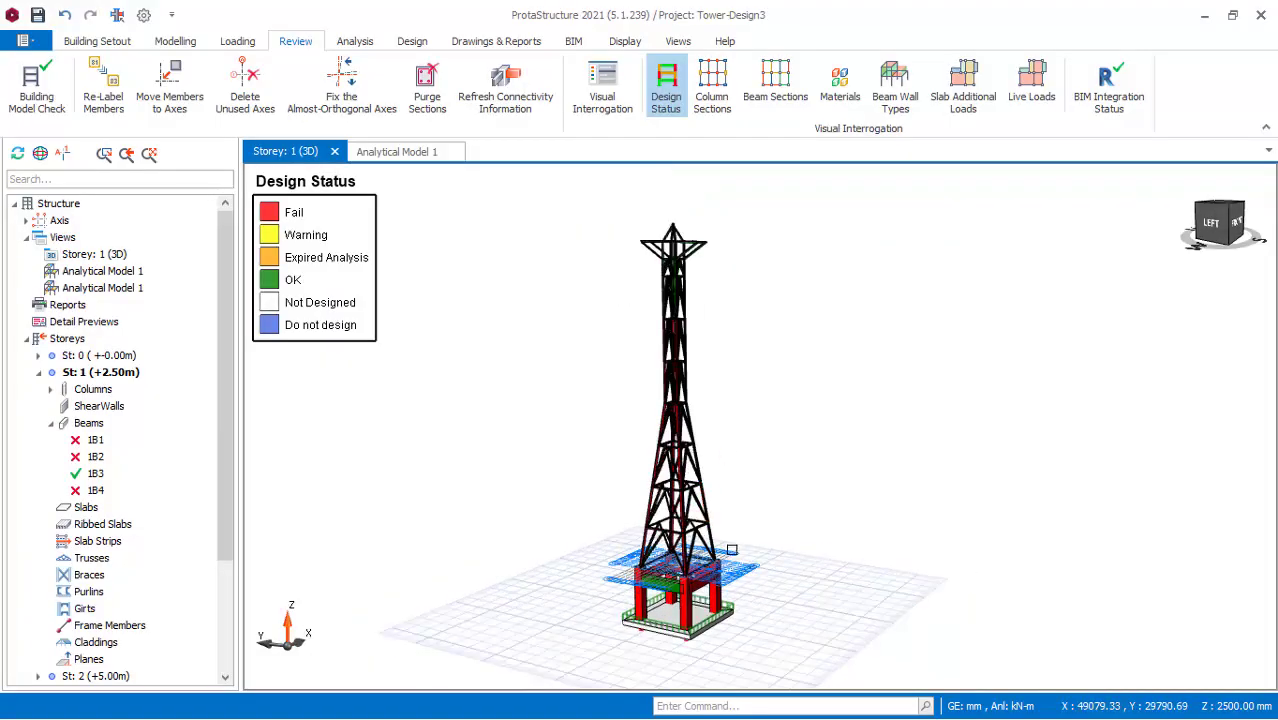
mouse_move(672, 545)
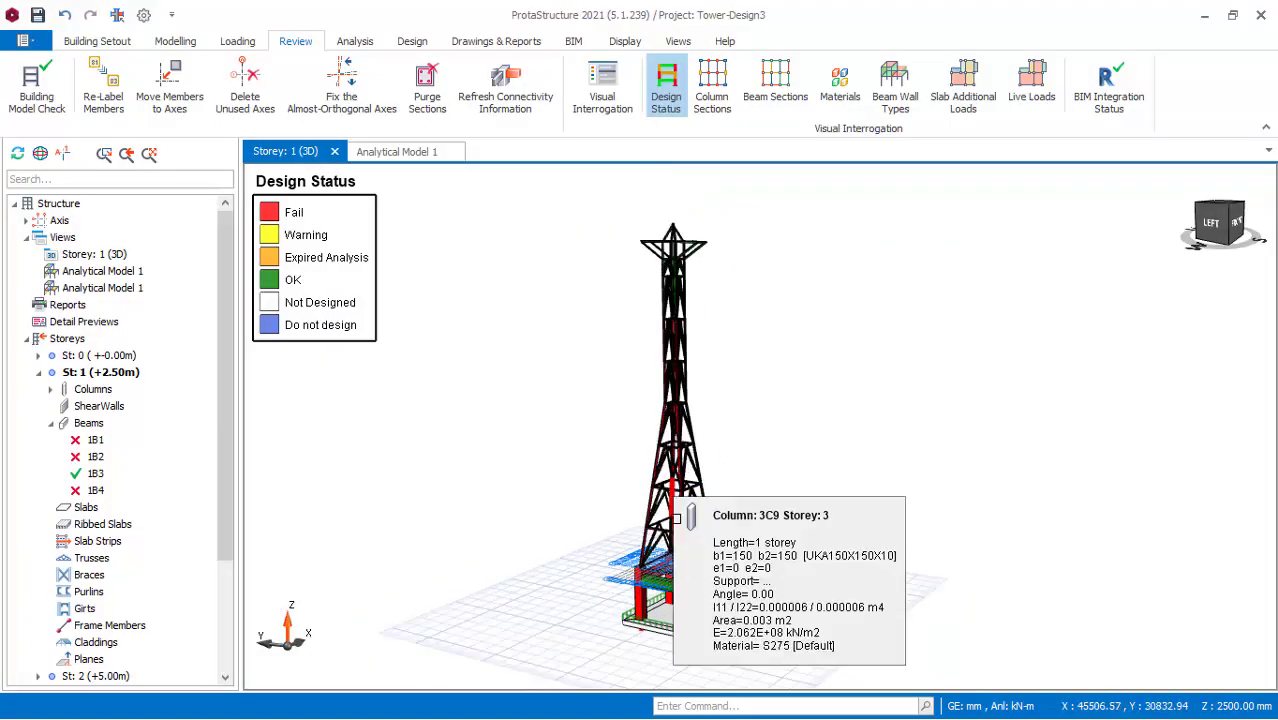
scroll(688, 572, up, 2)
scroll(688, 572, down, 1)
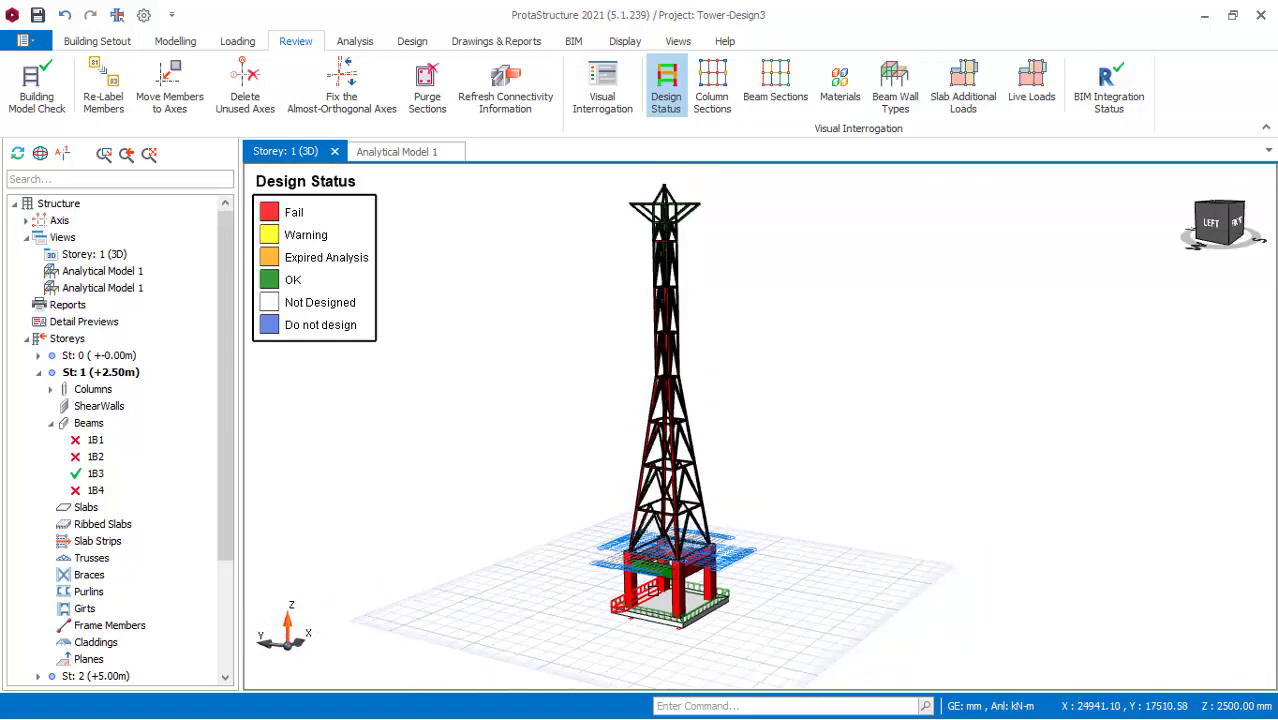
mouse_move(674, 195)
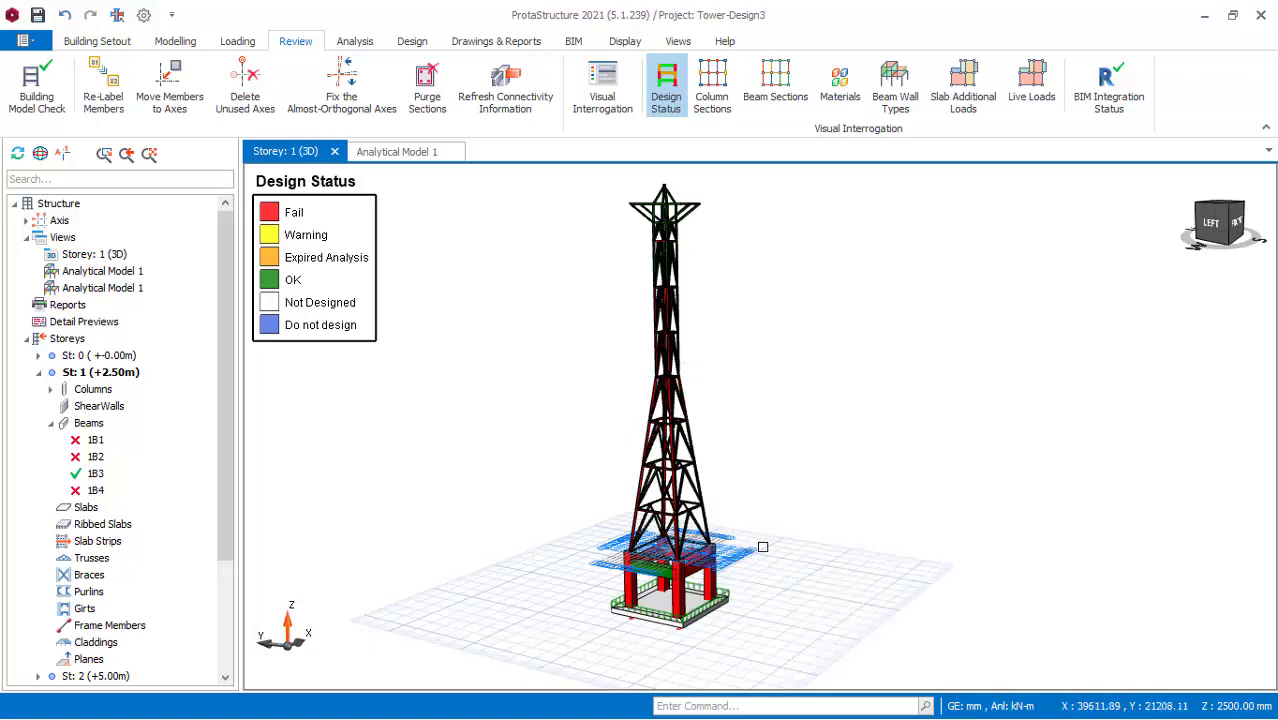
Open the storey editor and review the heights, levels and structural systems of storeys 1 to 11.
click(100, 41)
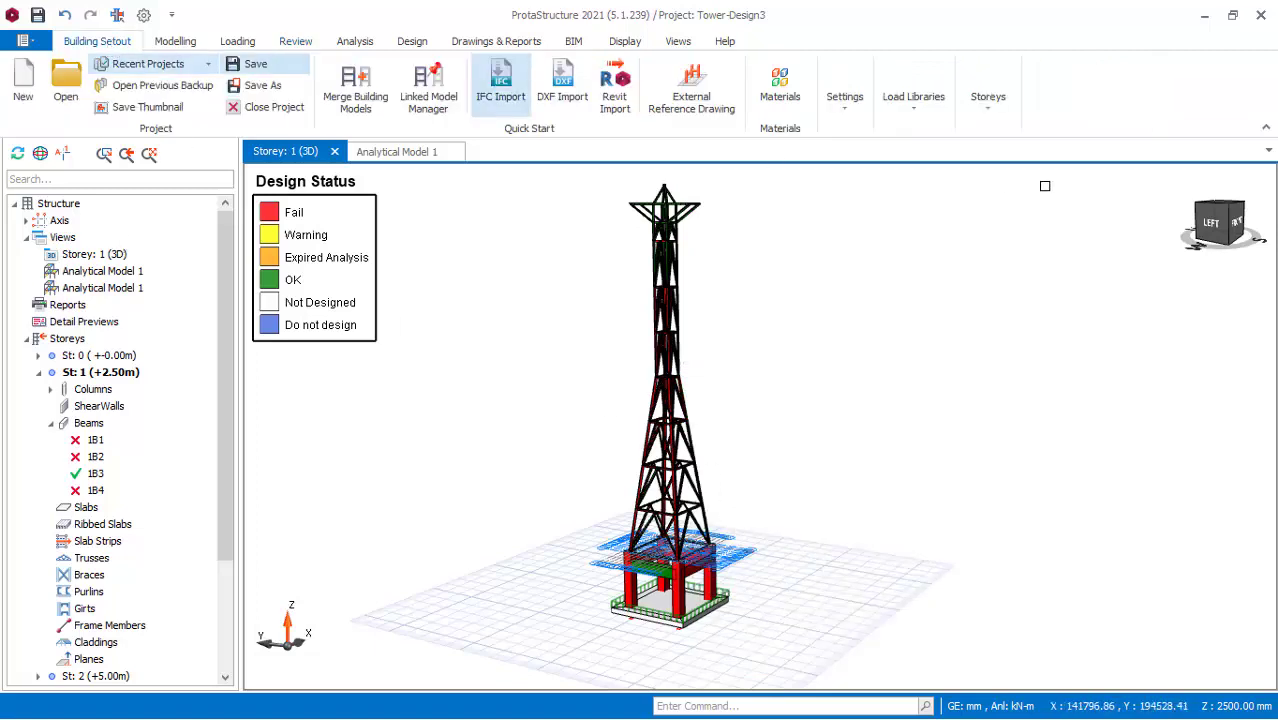
click(989, 115)
click(1015, 190)
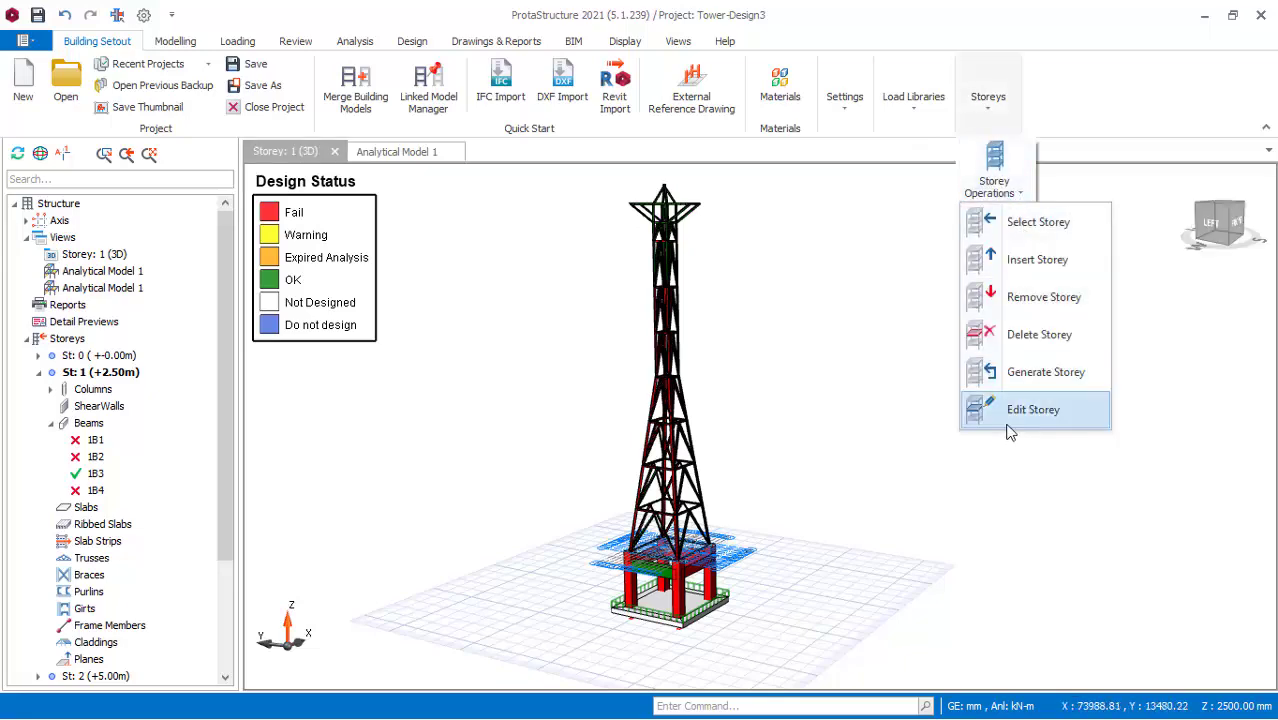
click(1006, 422)
drag(643, 167, 649, 143)
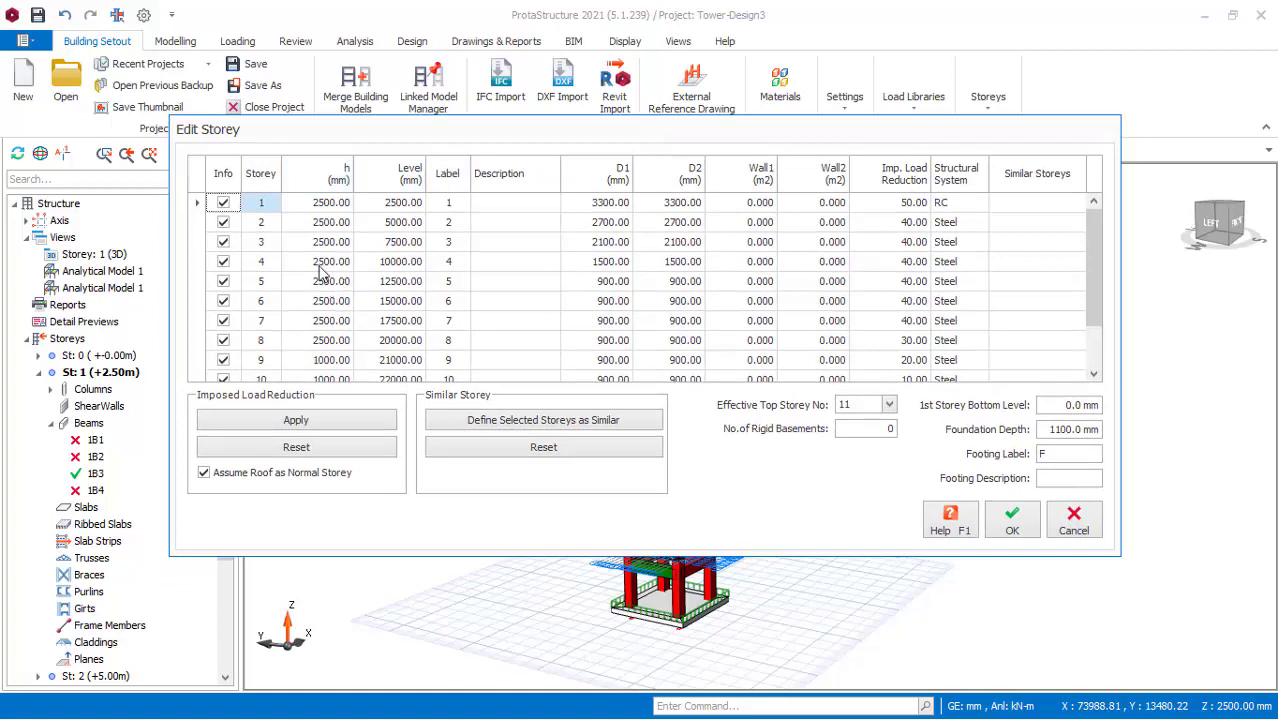
scroll(355, 255, down, 2)
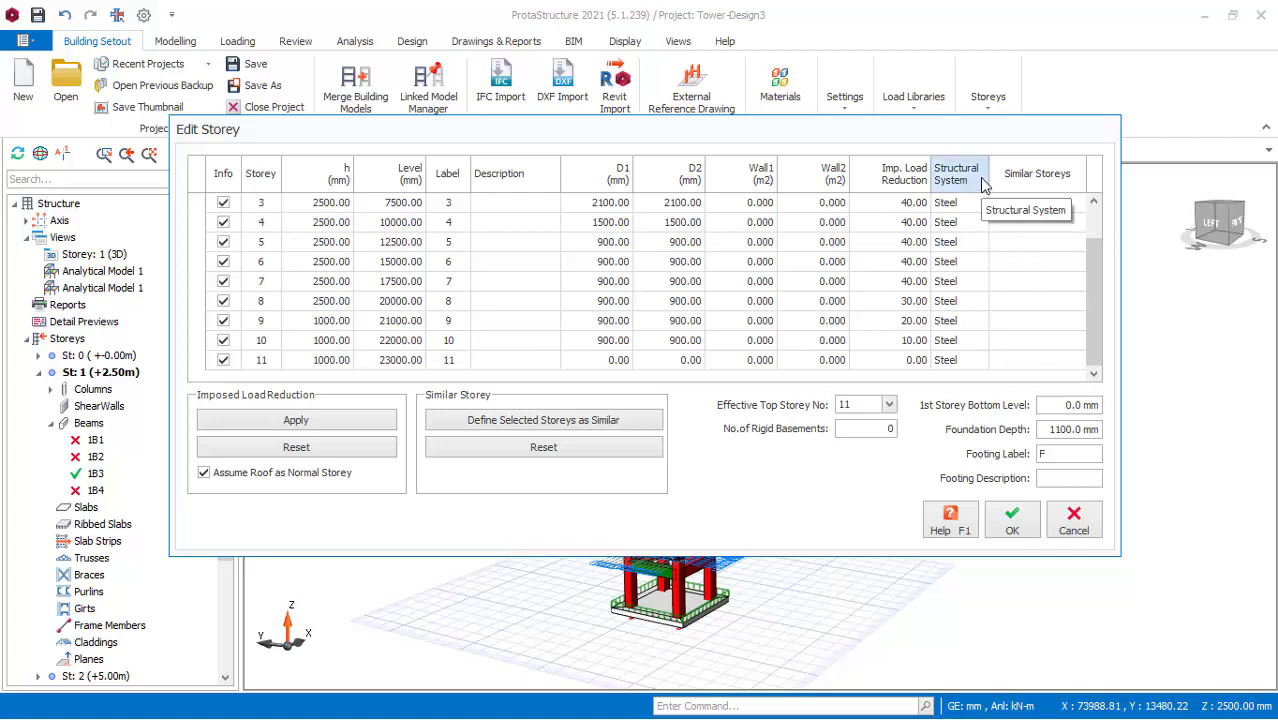
Set storey 3's structural system to Steel and apply the storey settings, accepting that earlier operations cannot be undone.
click(971, 209)
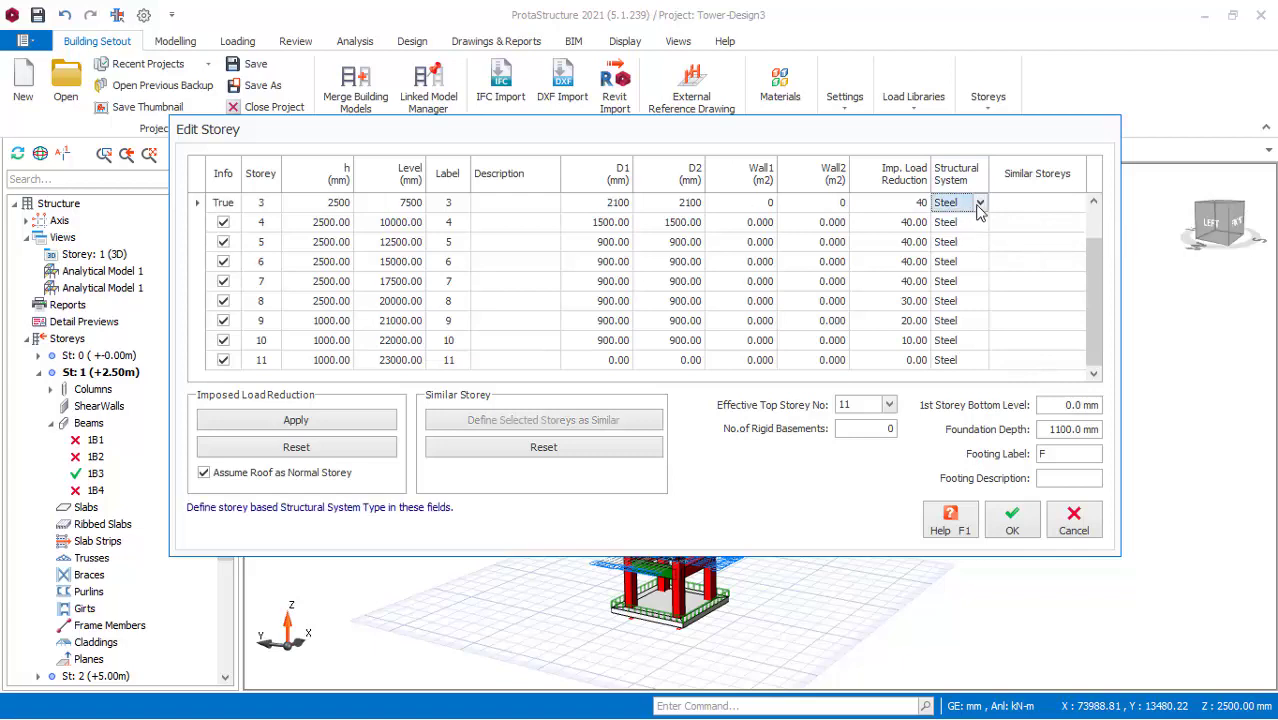
click(979, 204)
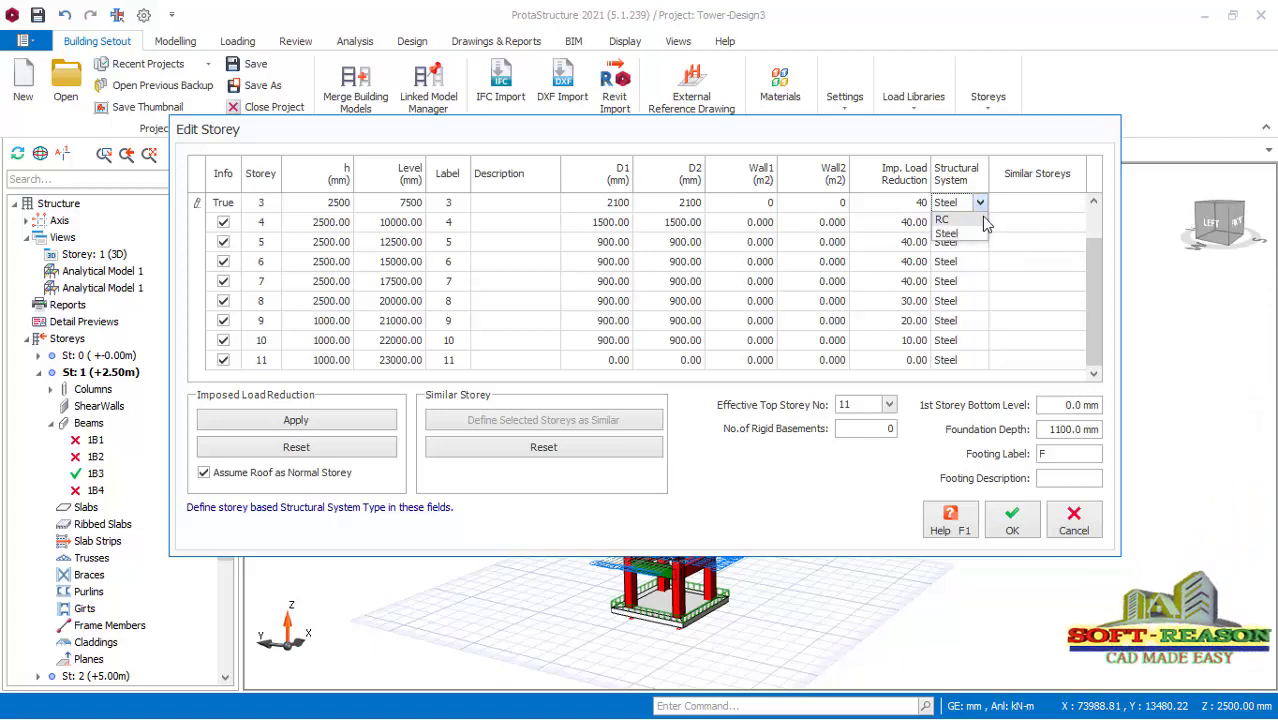
click(975, 233)
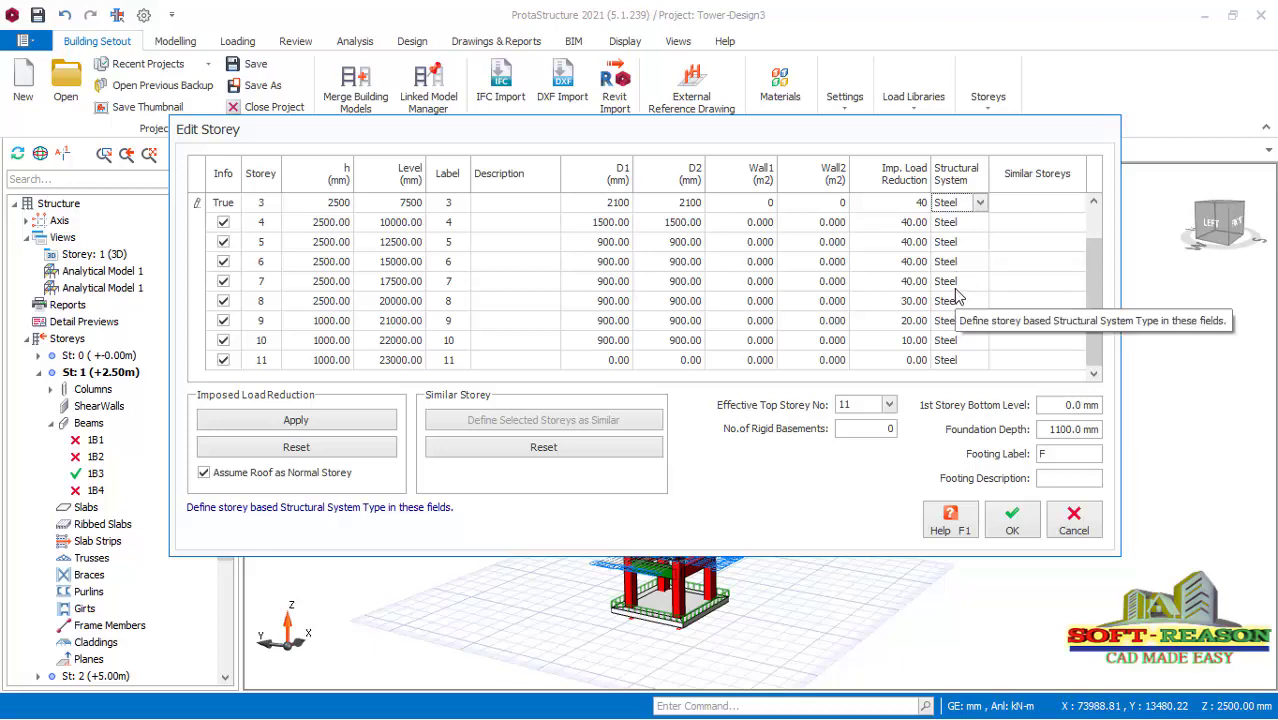
click(1014, 522)
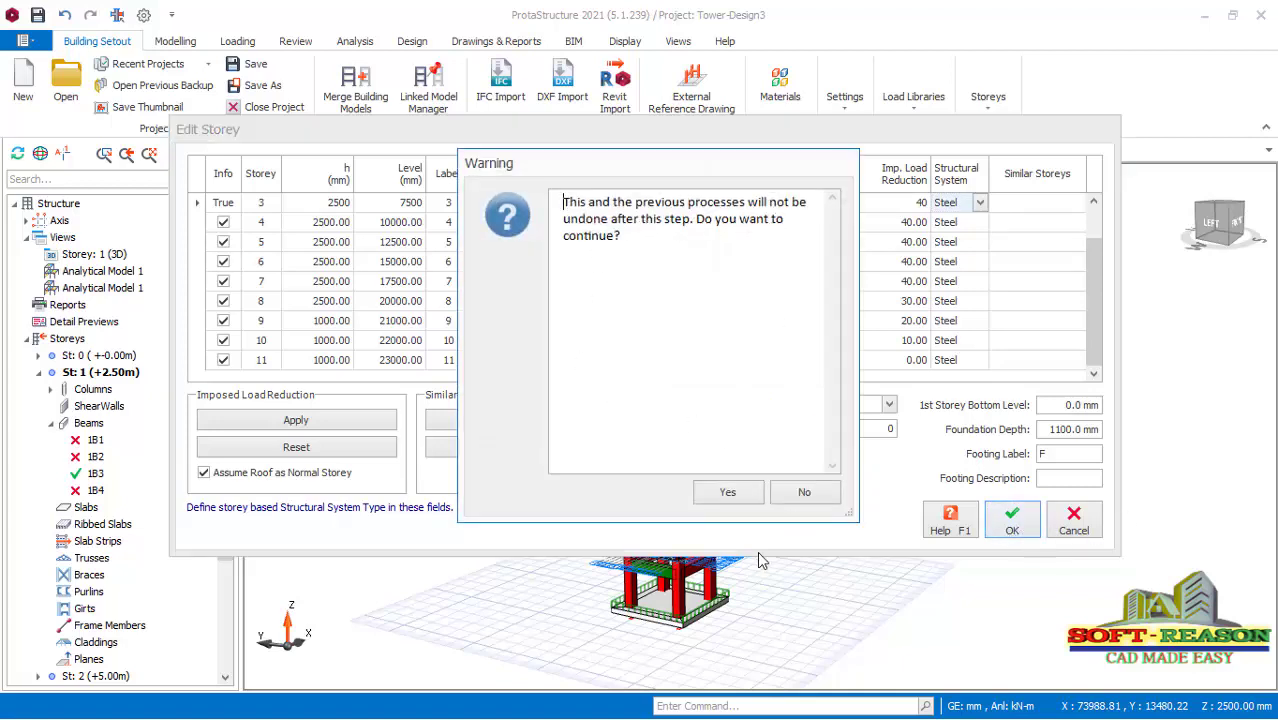
click(728, 492)
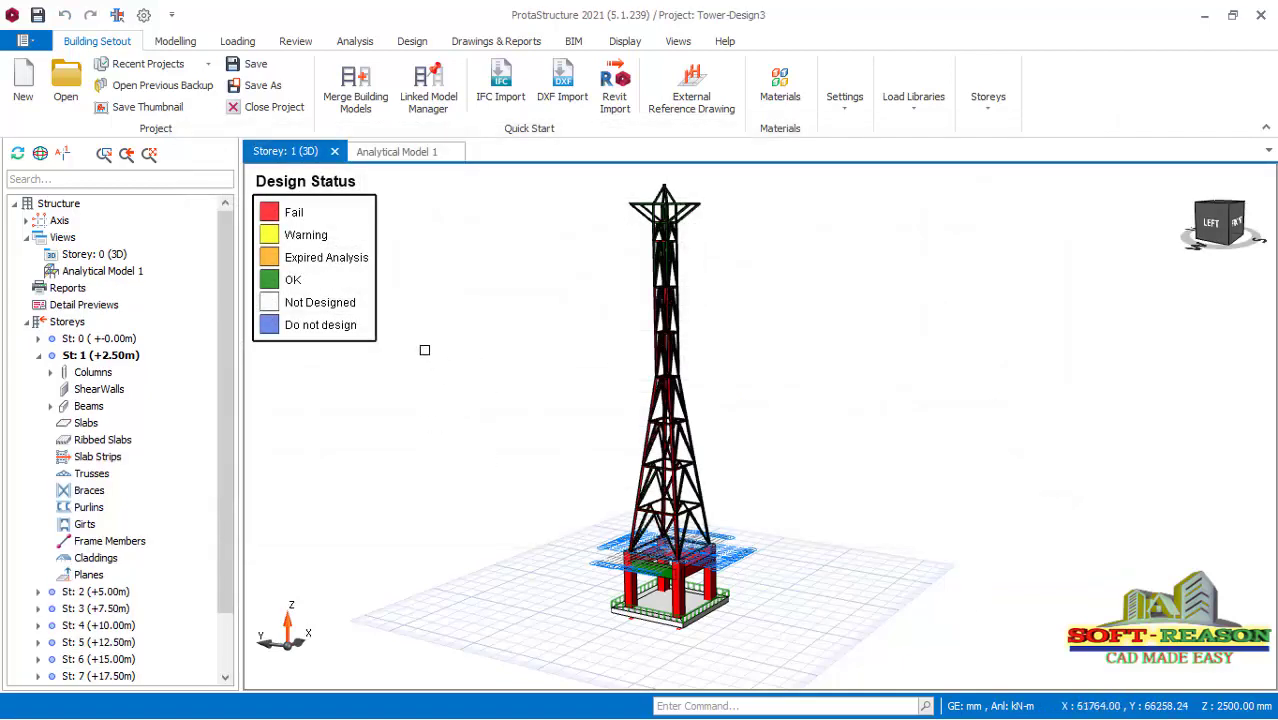
Review the effective material and section stiffness factors in the building analysis model options, accept them and close the analysis settings.
click(354, 41)
click(36, 112)
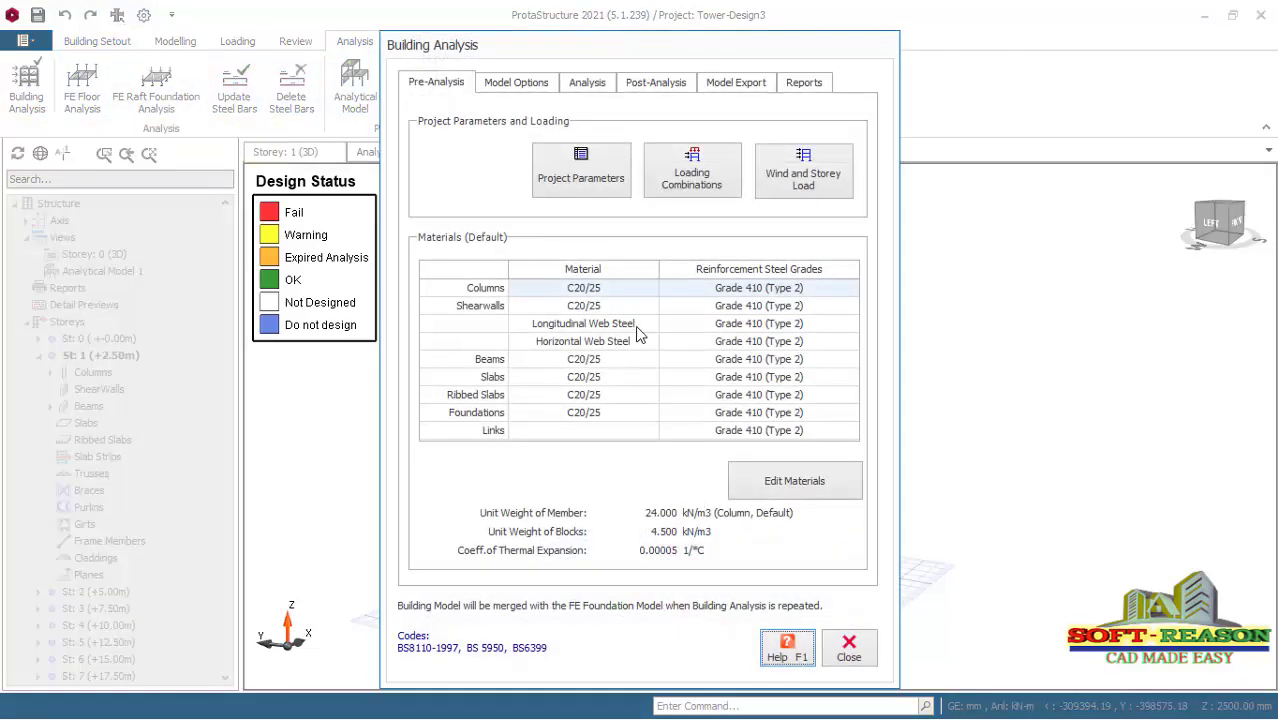
click(512, 88)
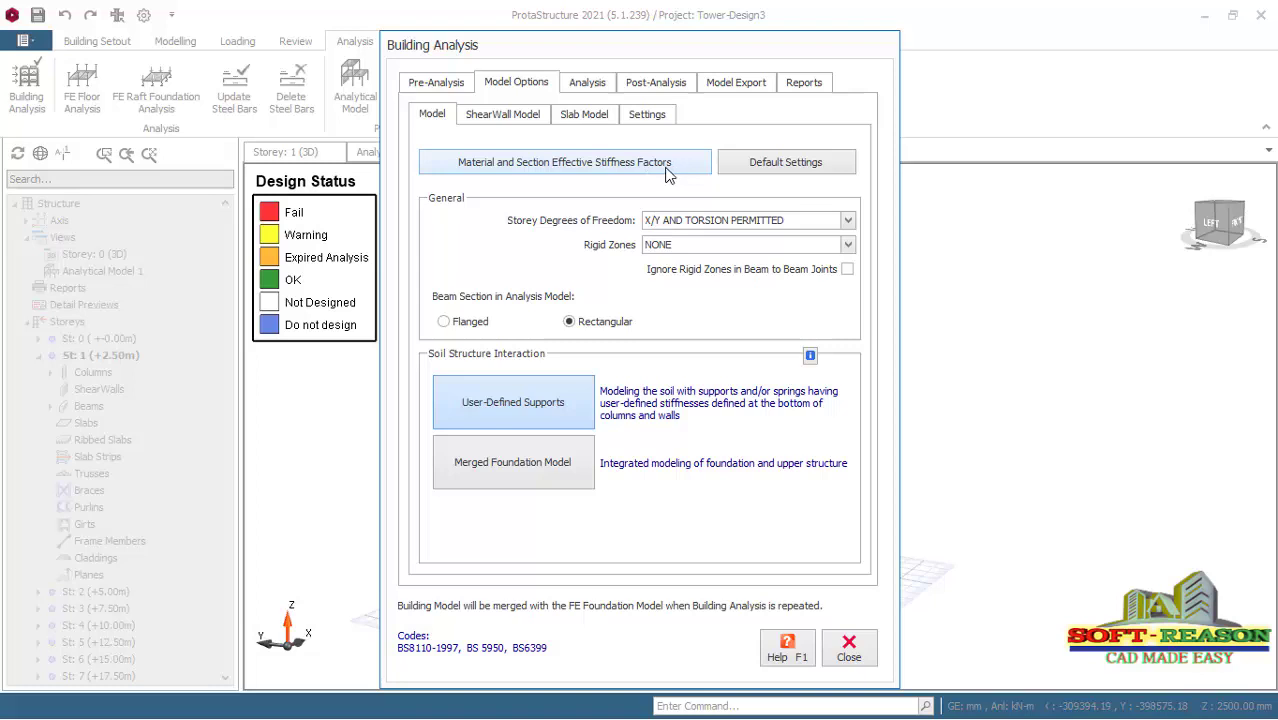
click(576, 166)
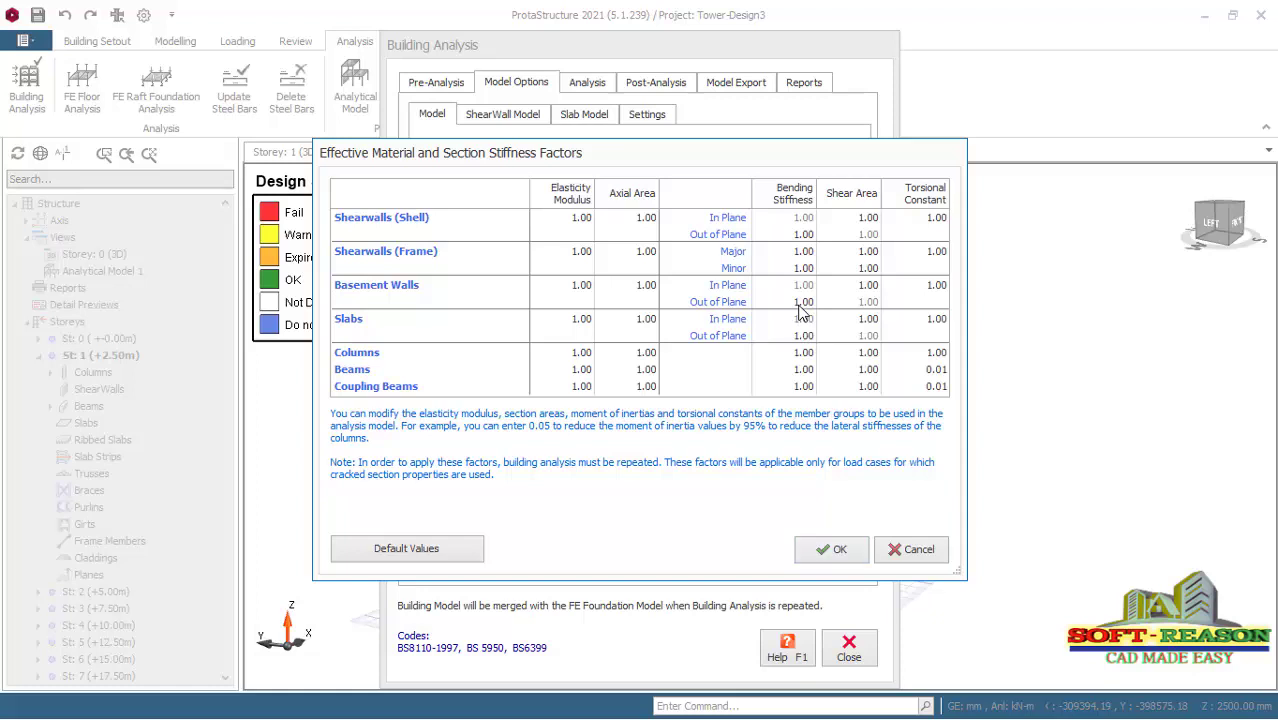
click(838, 551)
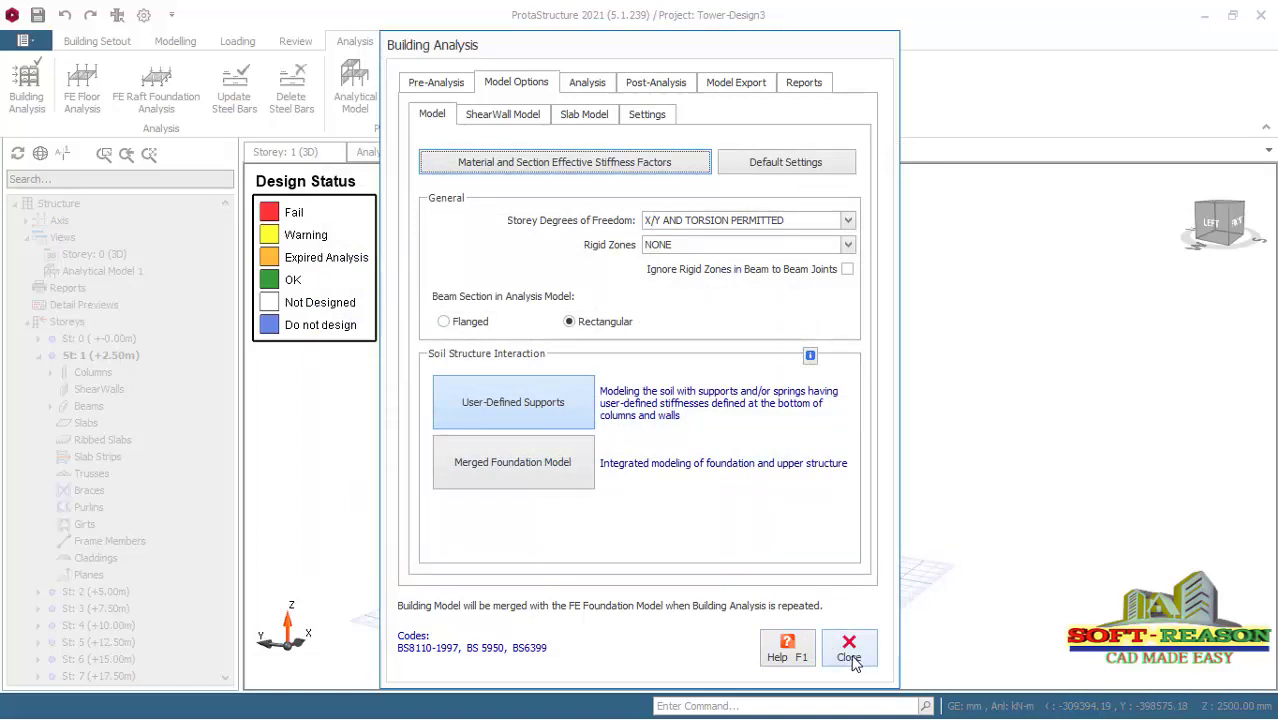
click(850, 655)
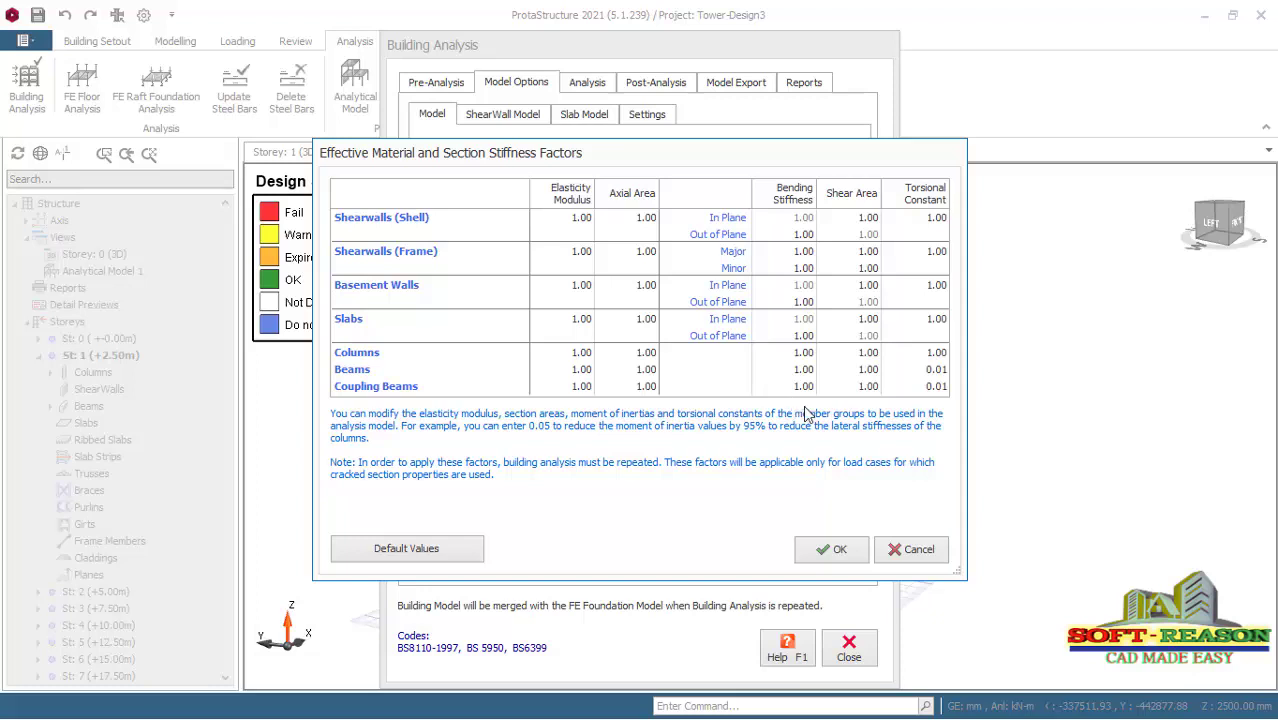
click(835, 556)
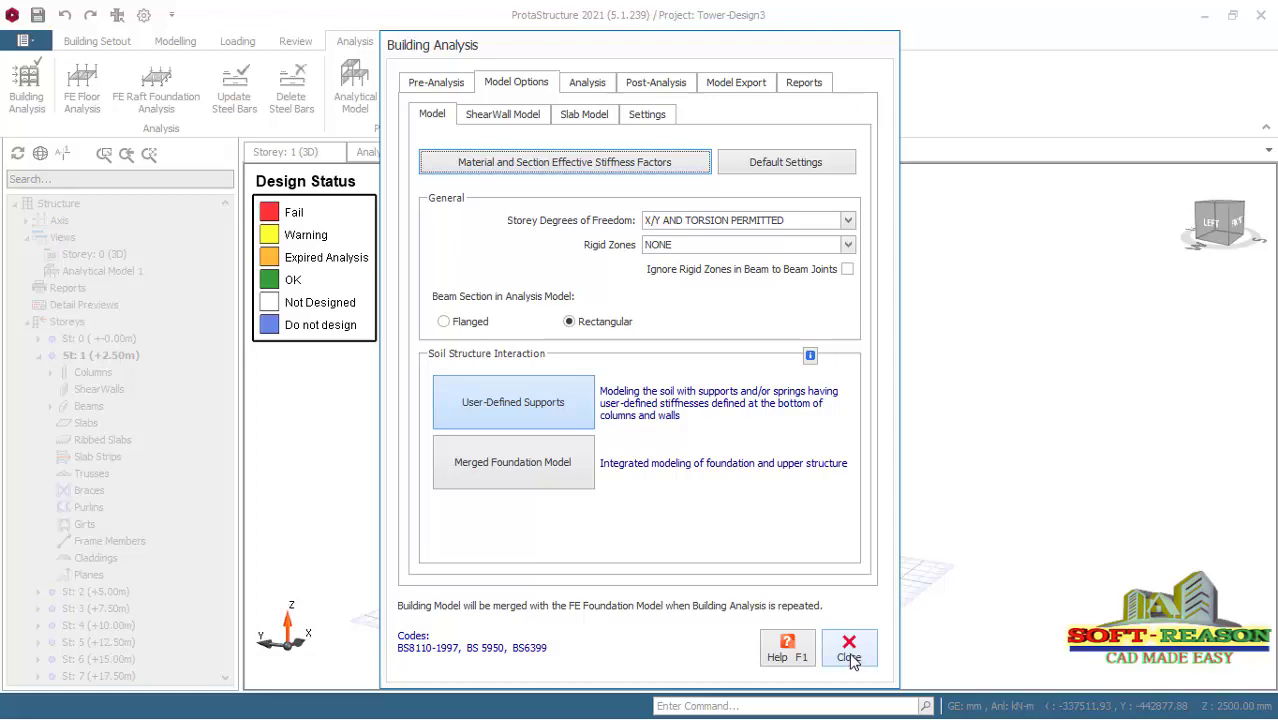
click(849, 656)
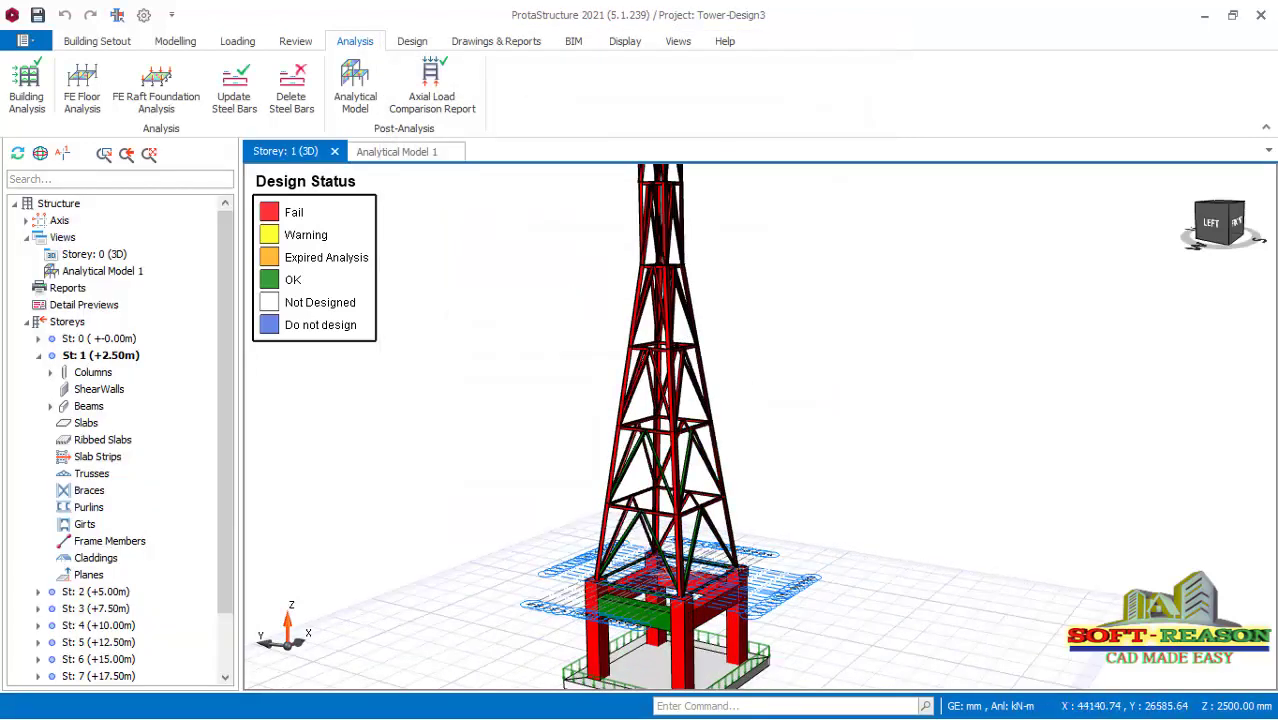
Inspect the design status of the beams, columns and braces in the tower's upper storeys up close, including the square frame around storey 6.
scroll(673, 463, down, 3)
scroll(715, 338, up, 5)
scroll(728, 339, up, 4)
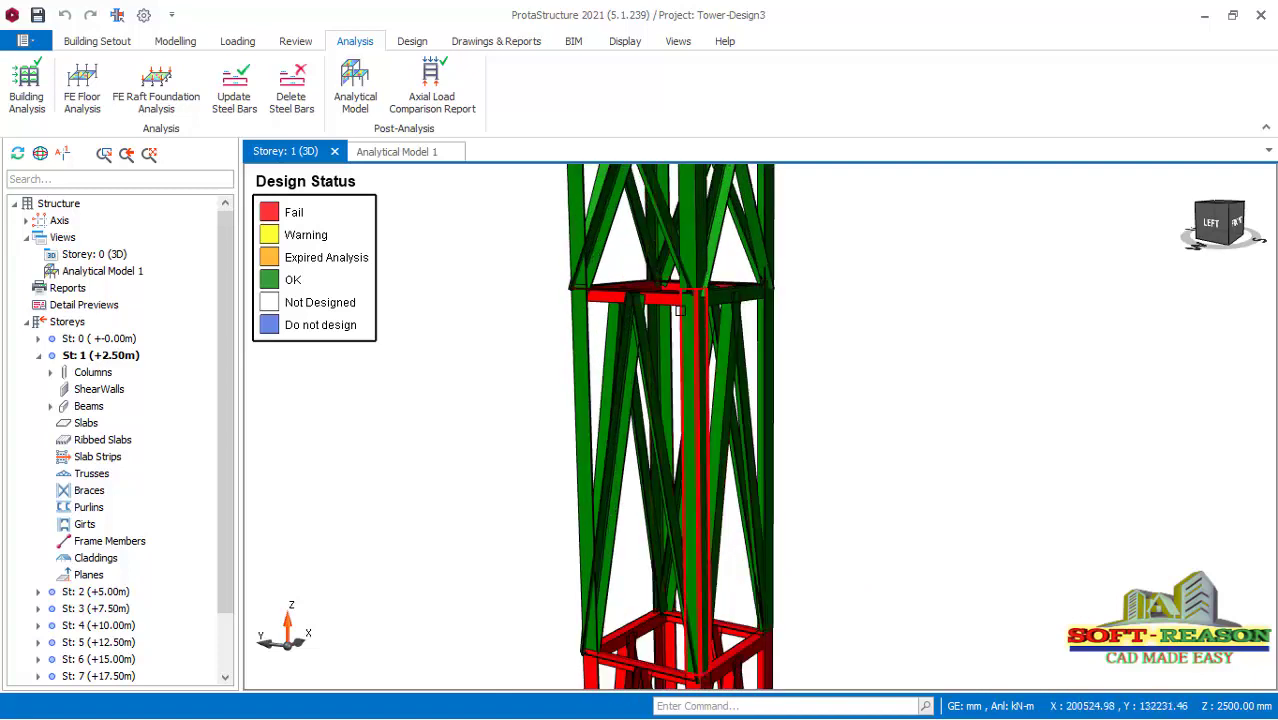
scroll(679, 310, down, 2)
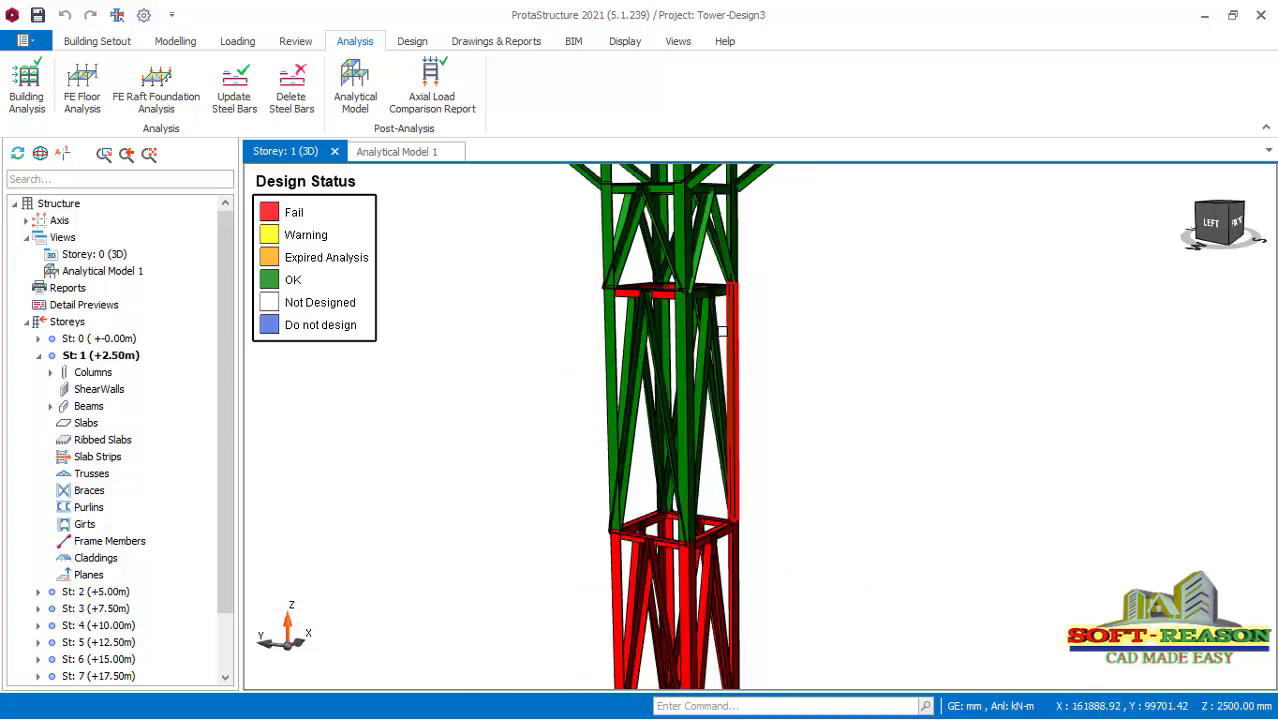
scroll(632, 290, up, 2)
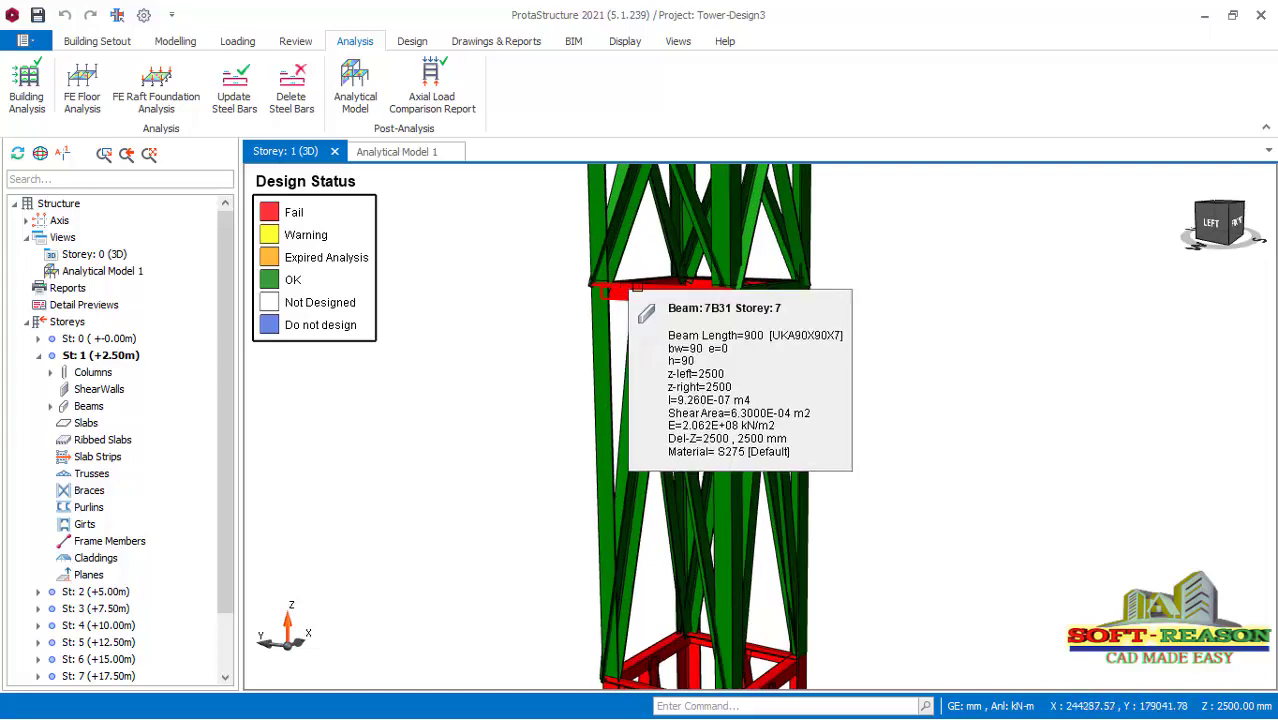
scroll(816, 660, down, 2)
scroll(816, 660, up, 3)
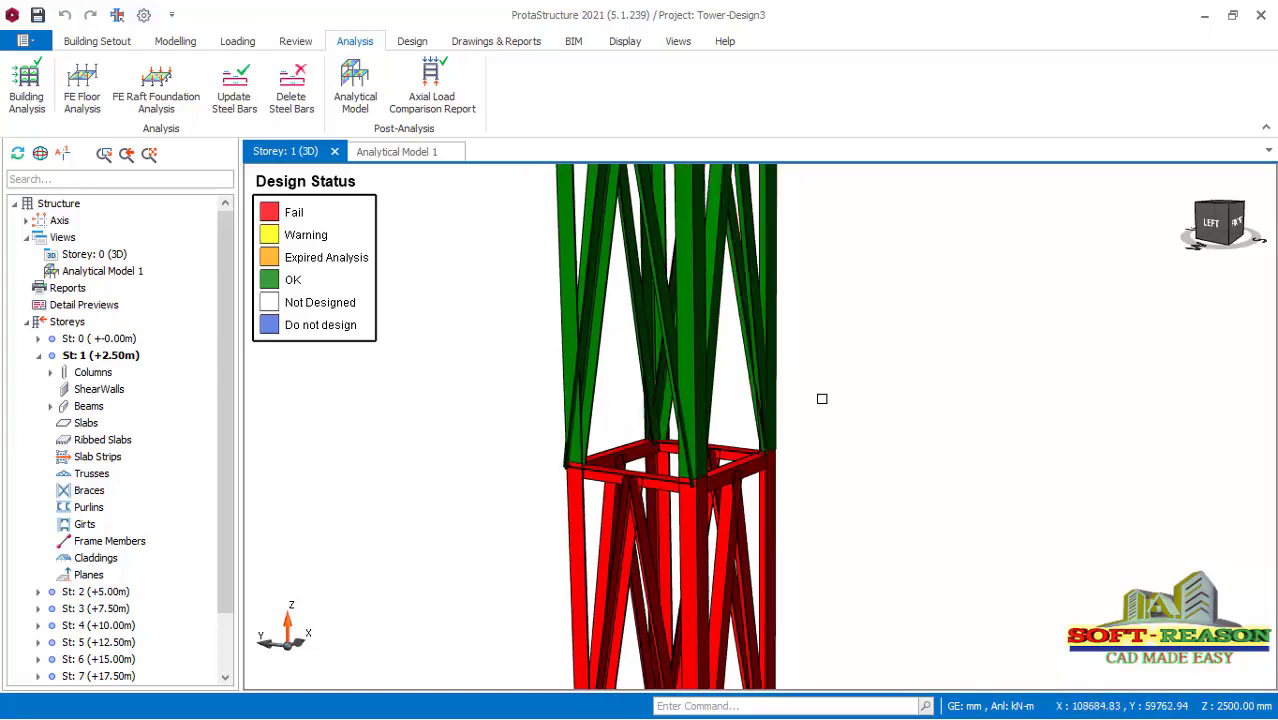
scroll(812, 450, down, 2)
scroll(826, 448, up, 3)
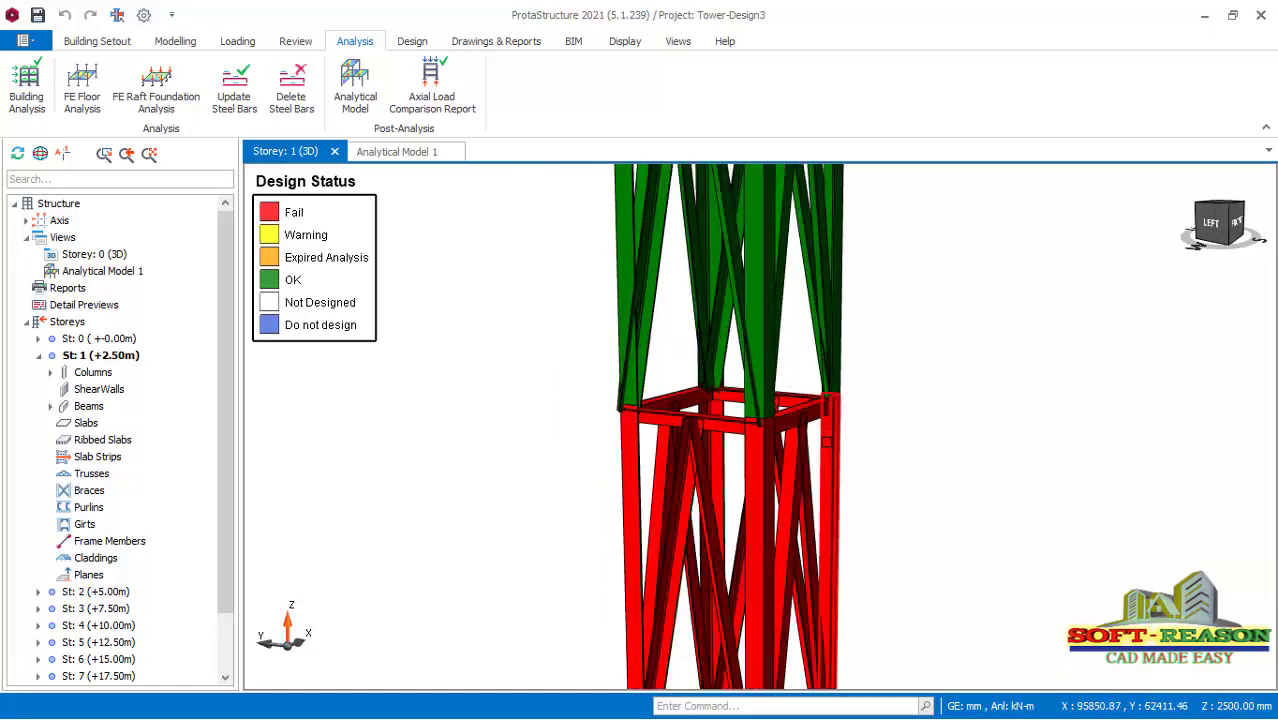
scroll(828, 448, up, 2)
middle_drag(688, 468, 790, 362)
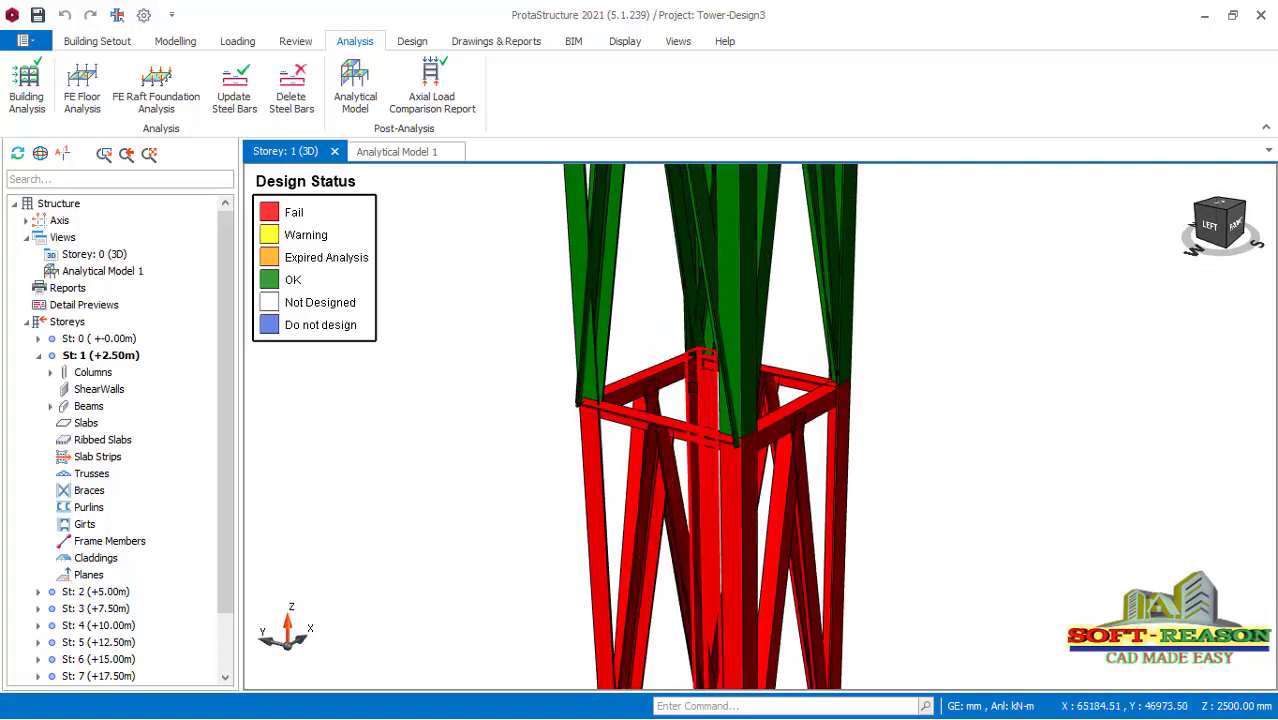
middle_drag(684, 415, 678, 385)
click(677, 380)
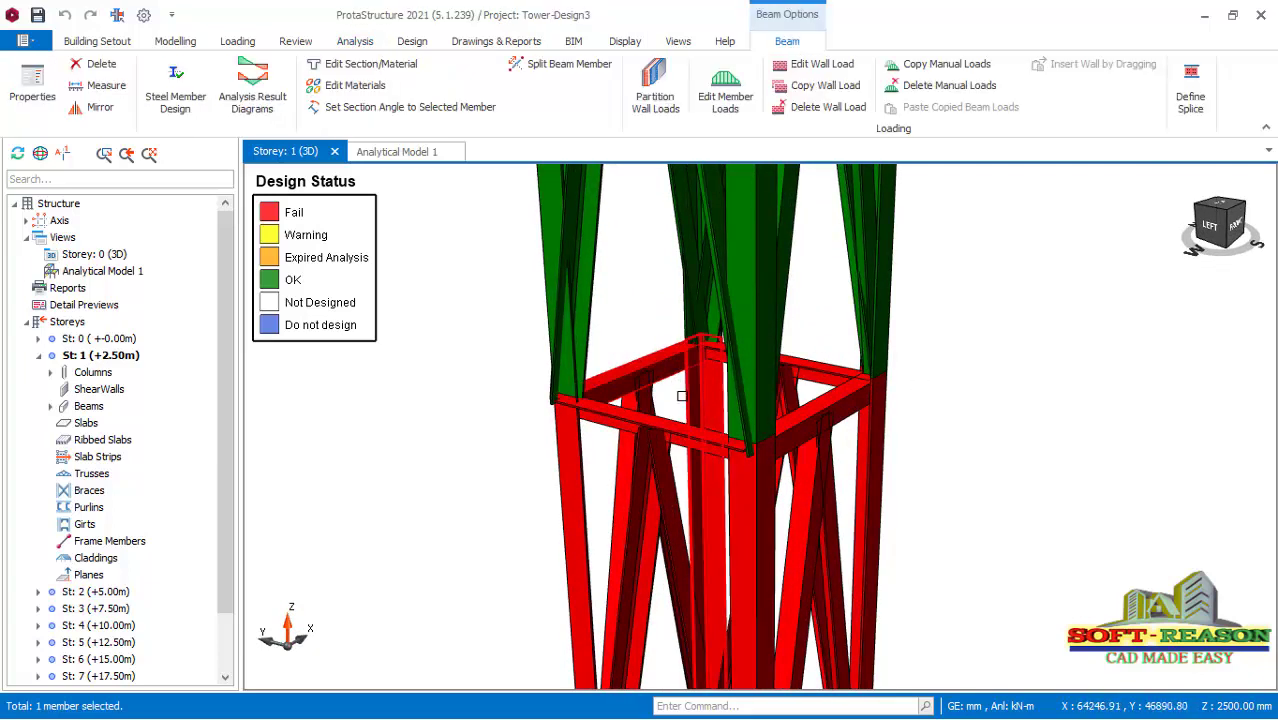
right_click(670, 376)
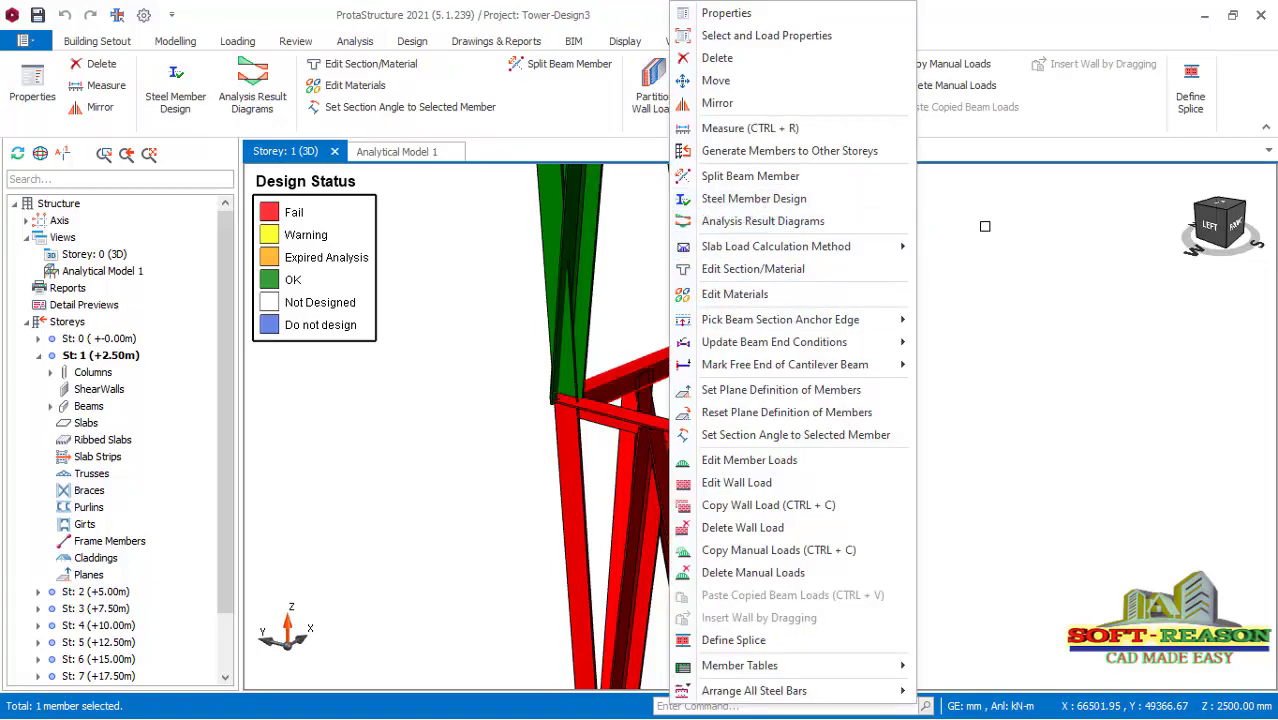
key(Escape)
key(Escape)
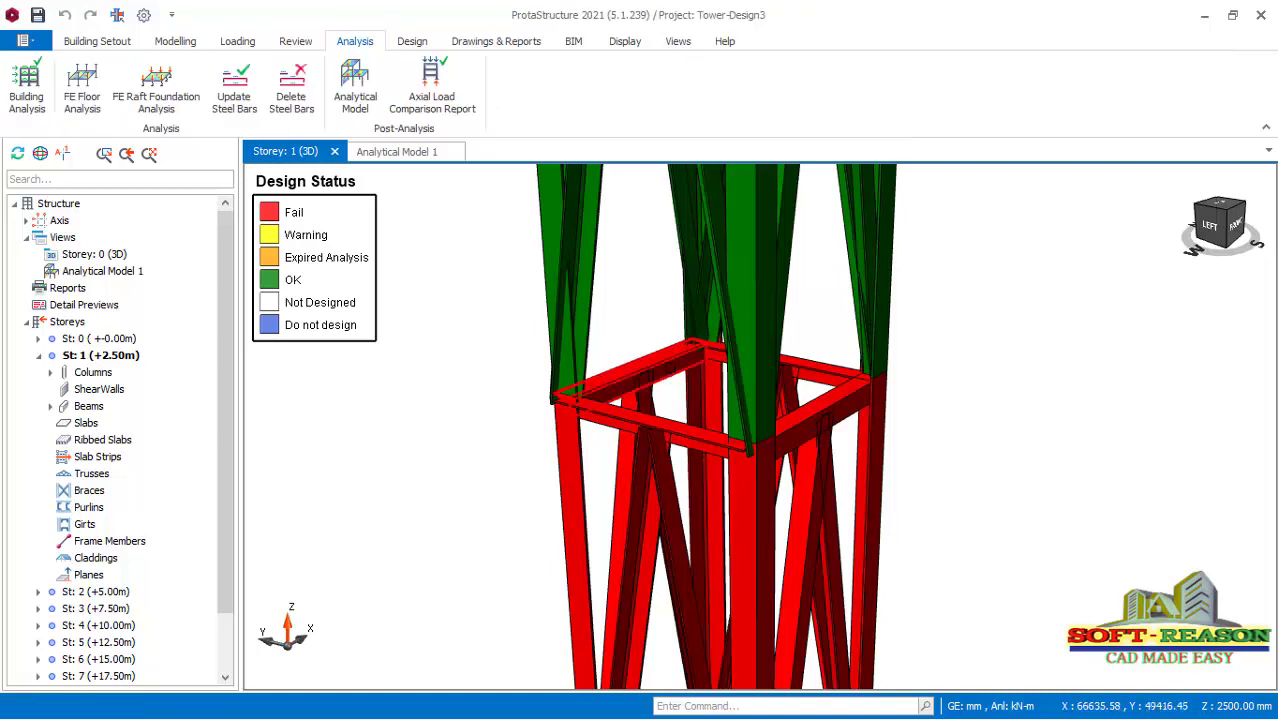
Open the steel member design of failed beam 8B25 in the square frame and review its design summary.
click(630, 372)
mouse_move(682, 370)
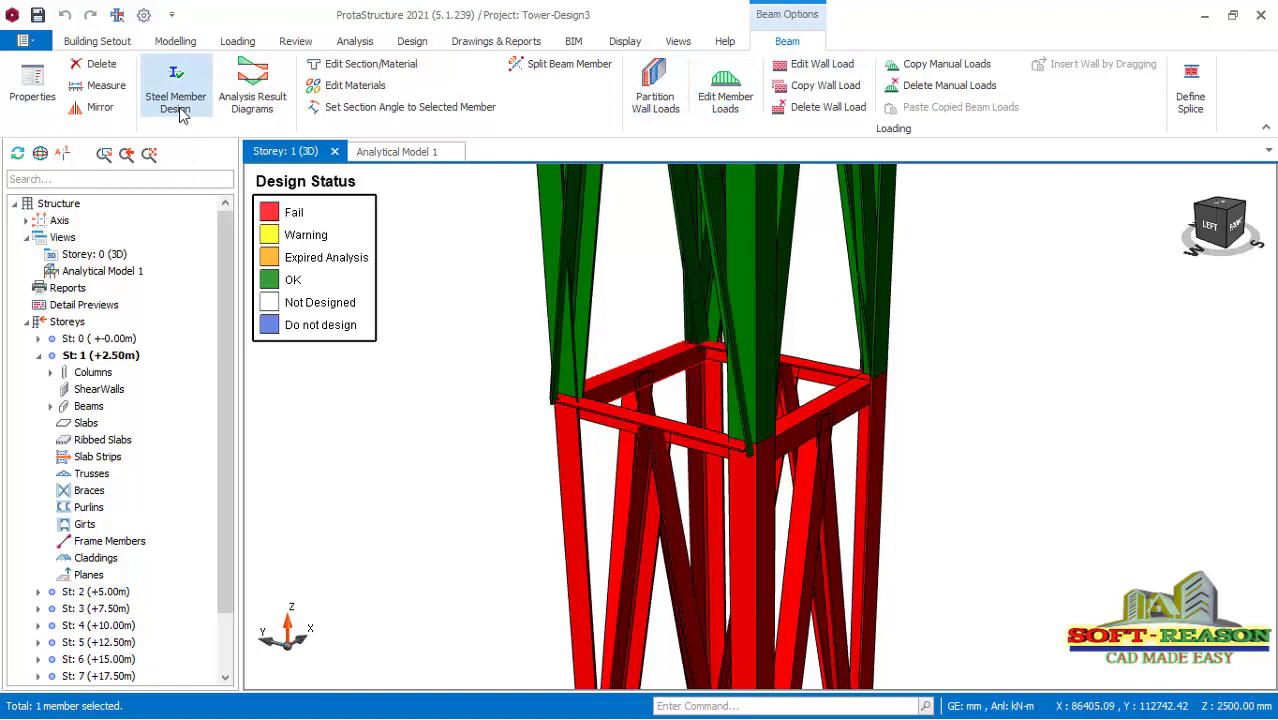
click(176, 104)
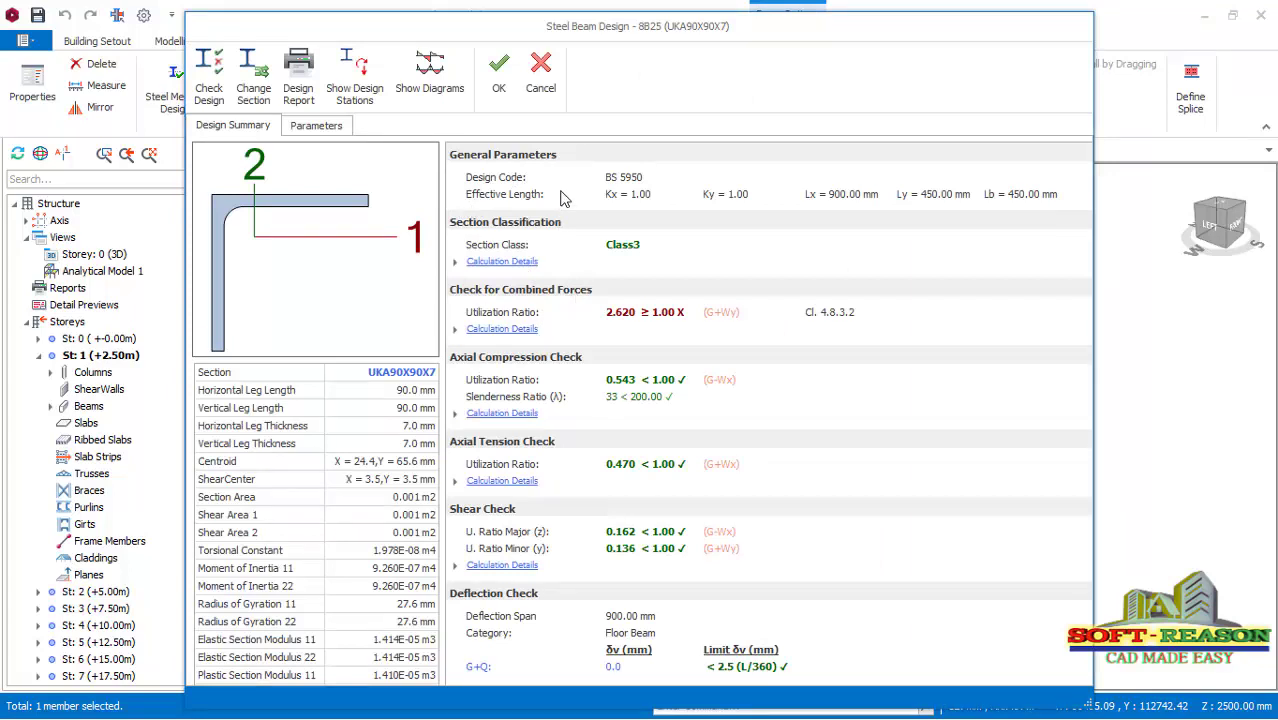
drag(459, 36, 487, 35)
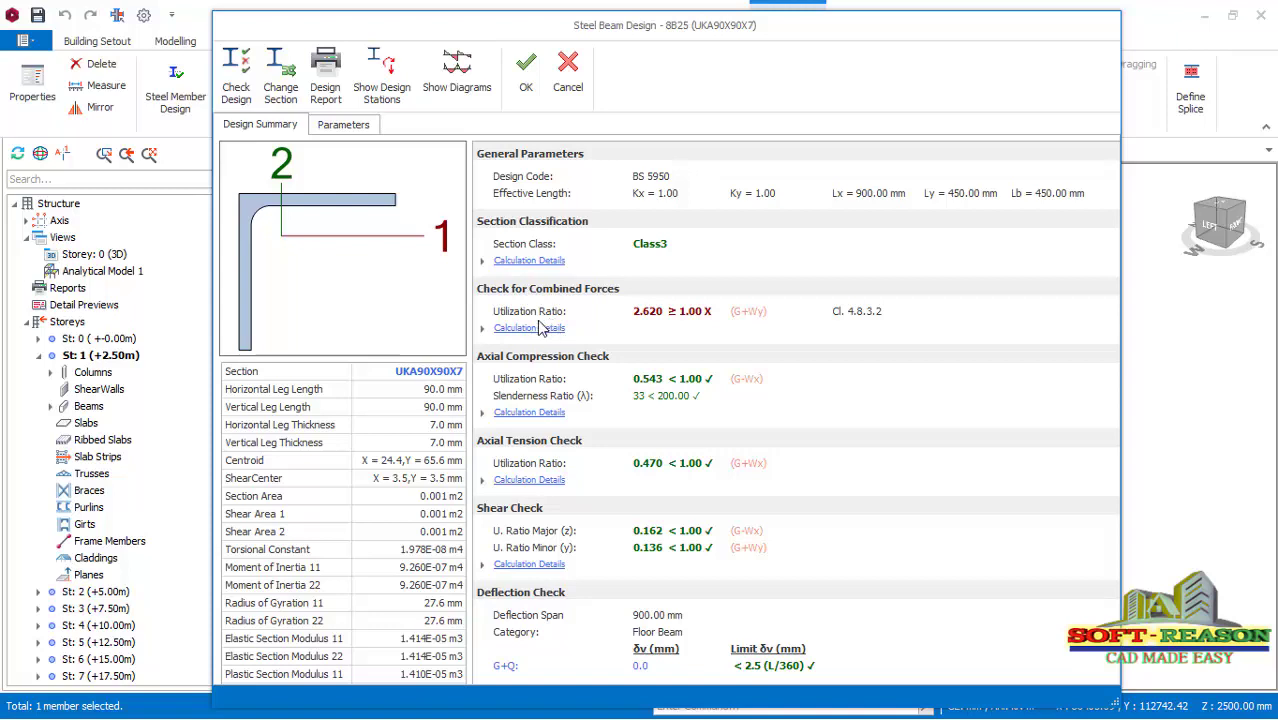
Try the UKA100X100X8 angle section from the BS database for the beam and check its design.
click(279, 103)
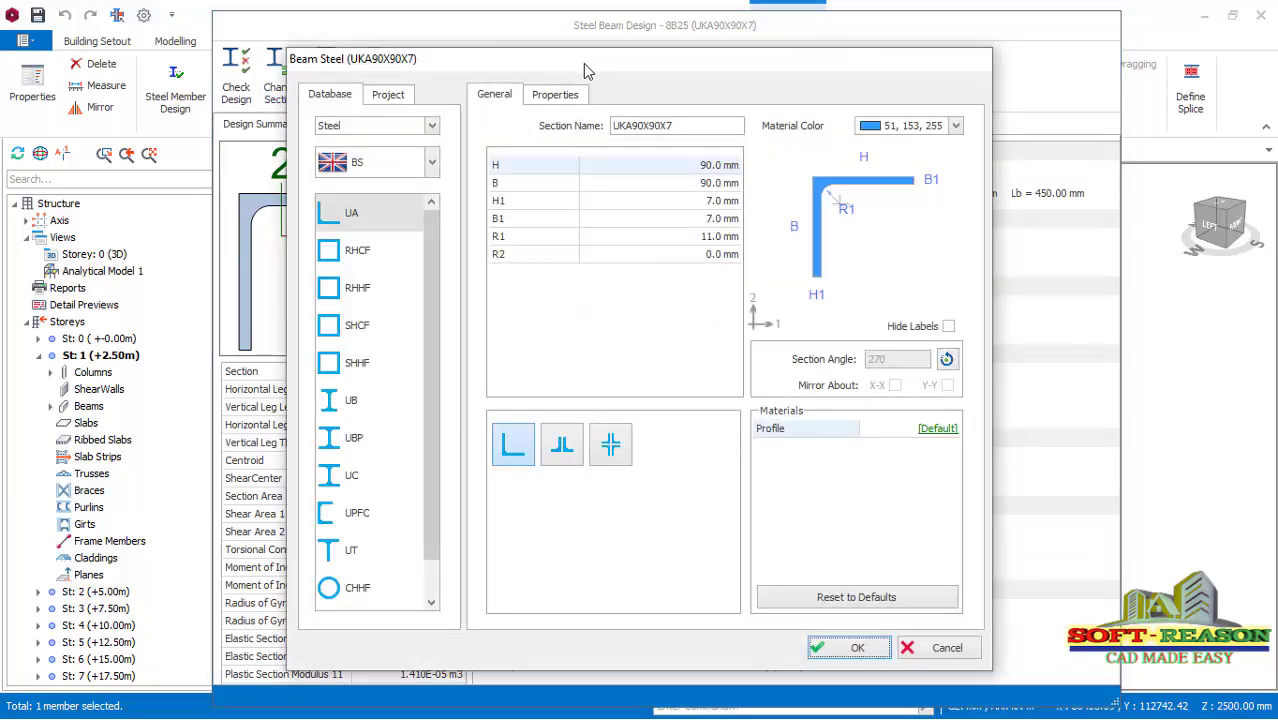
drag(631, 70, 681, 61)
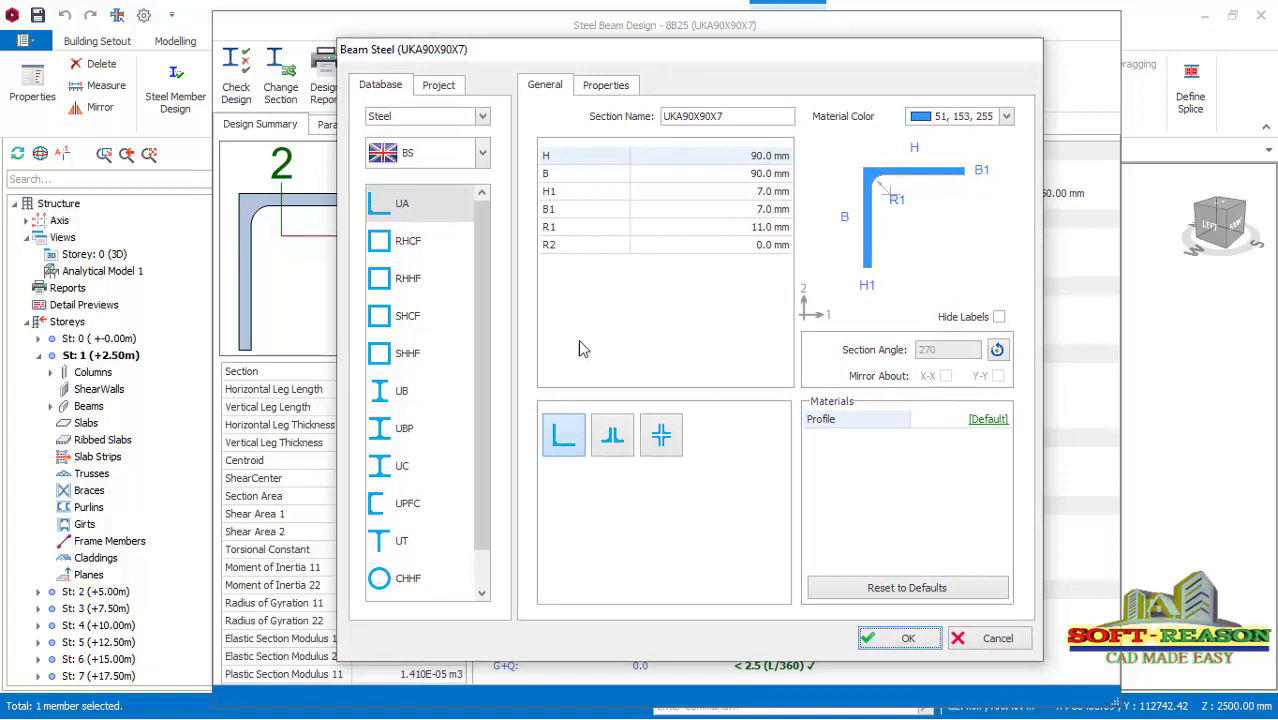
click(402, 205)
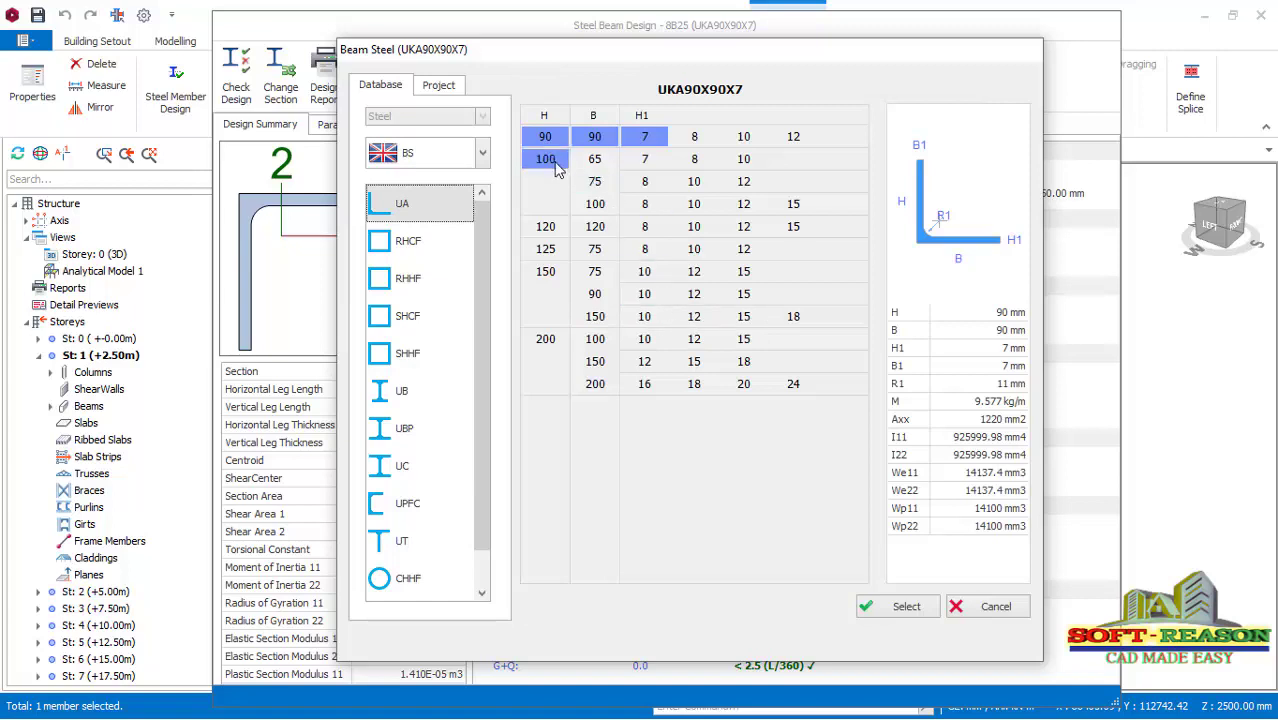
click(545, 160)
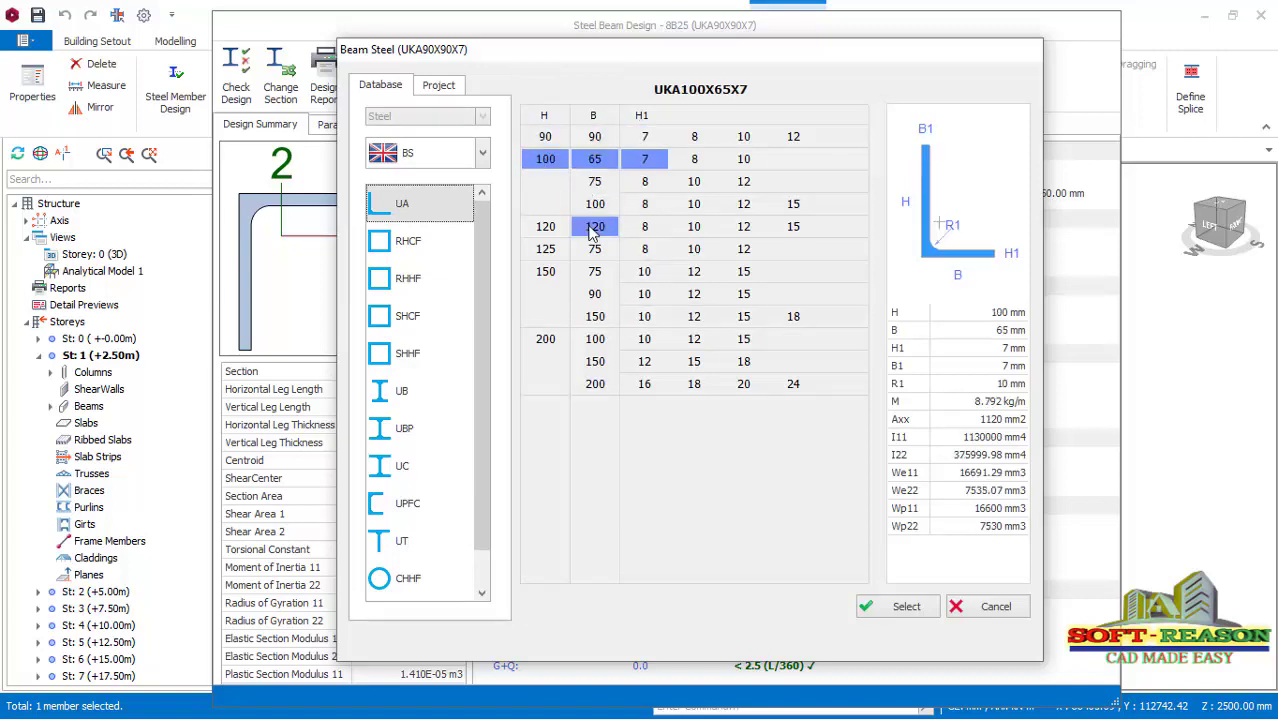
click(600, 205)
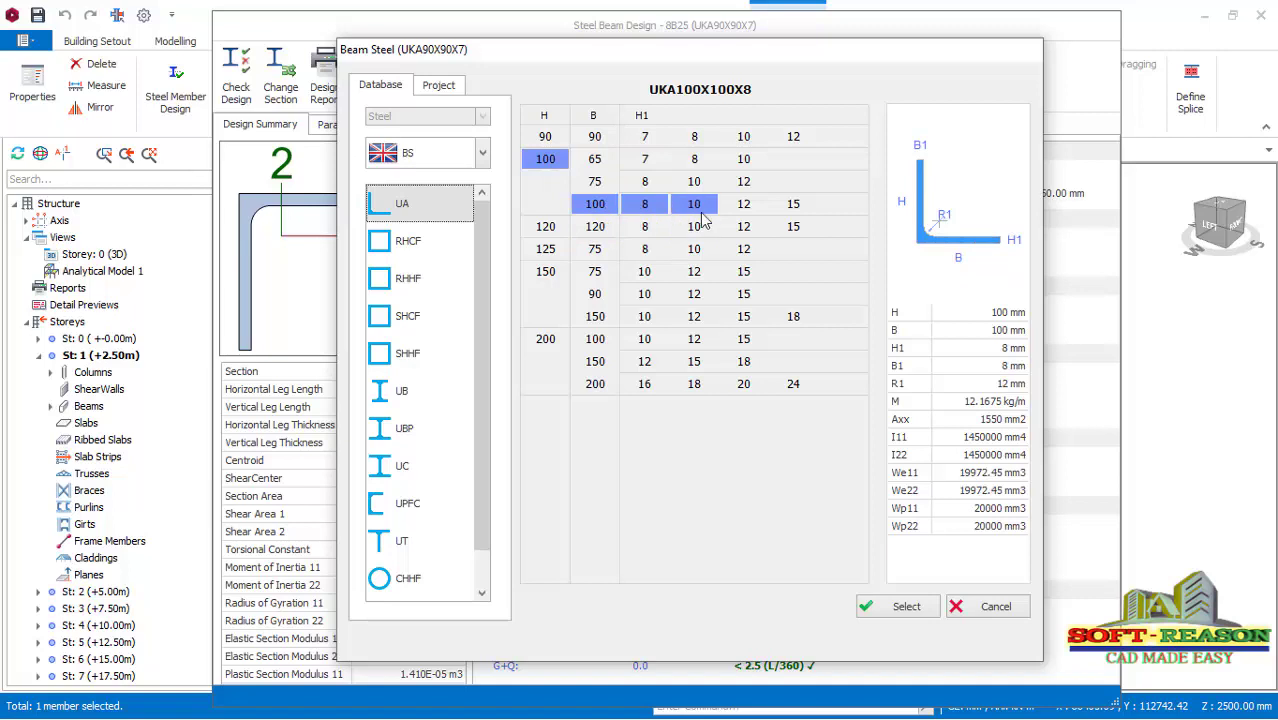
click(903, 606)
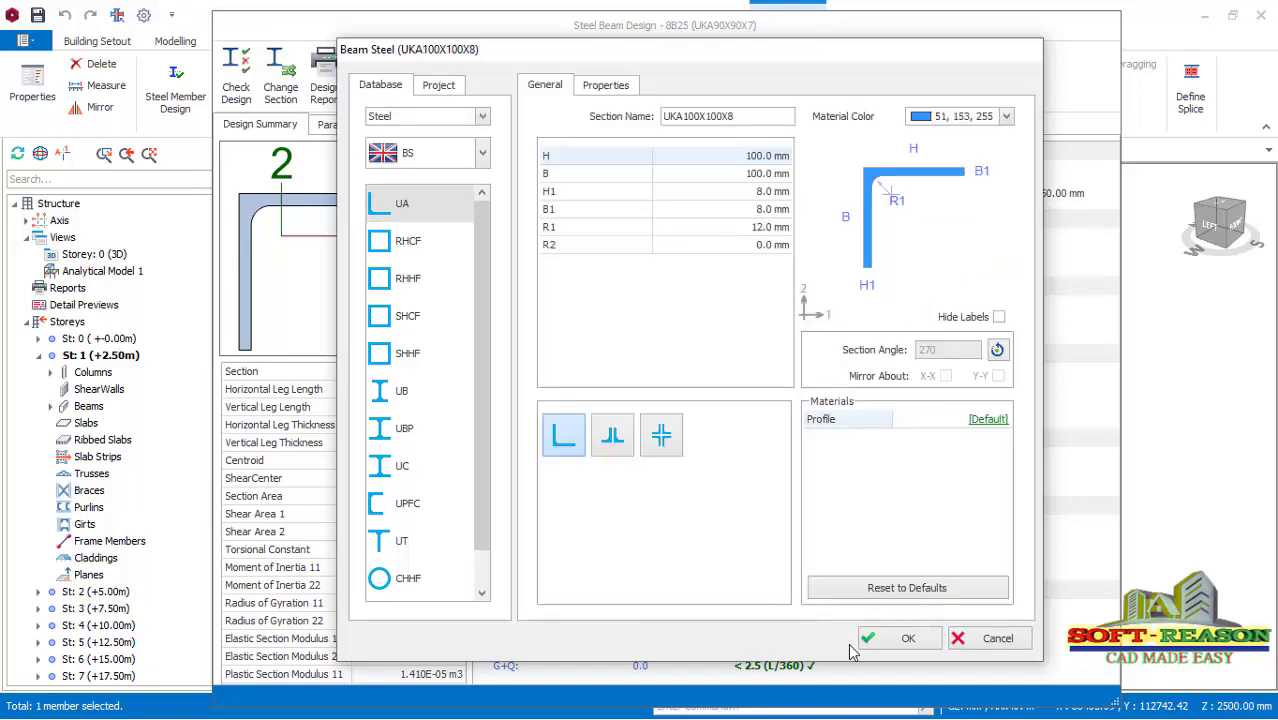
click(890, 640)
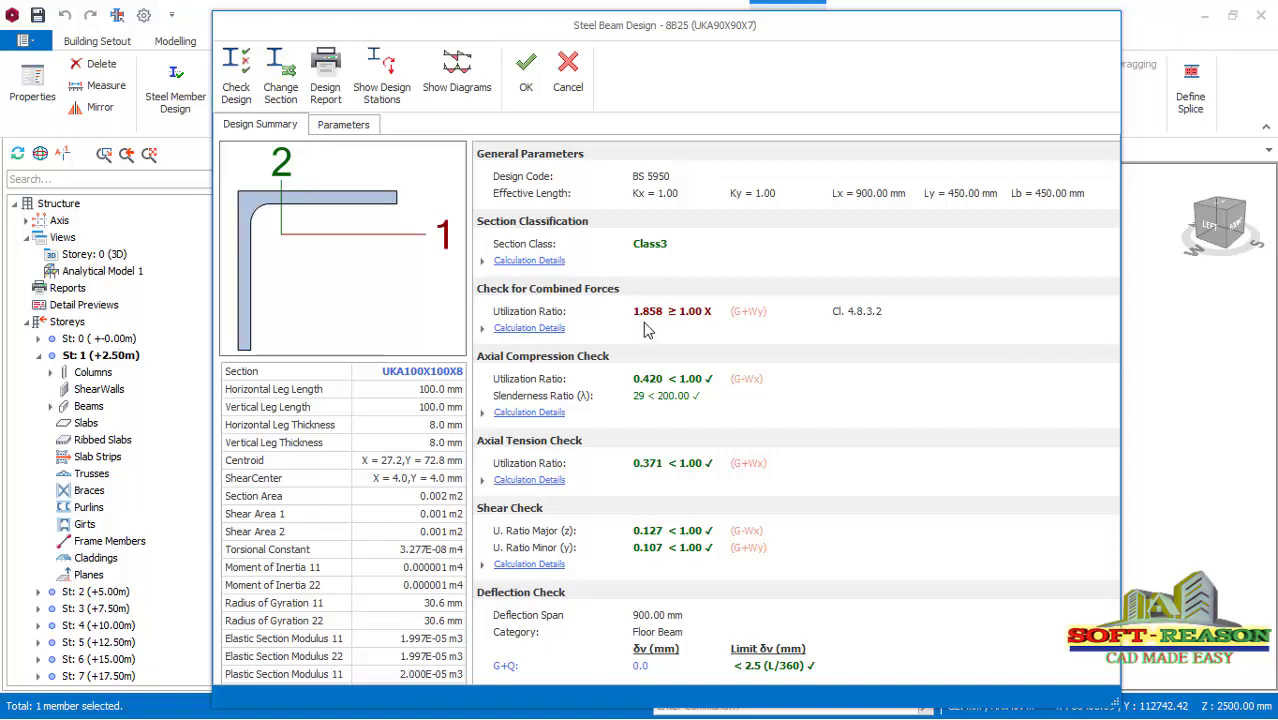
Try the thicker UKA100X100X15 angle section for the beam and check its design.
click(283, 93)
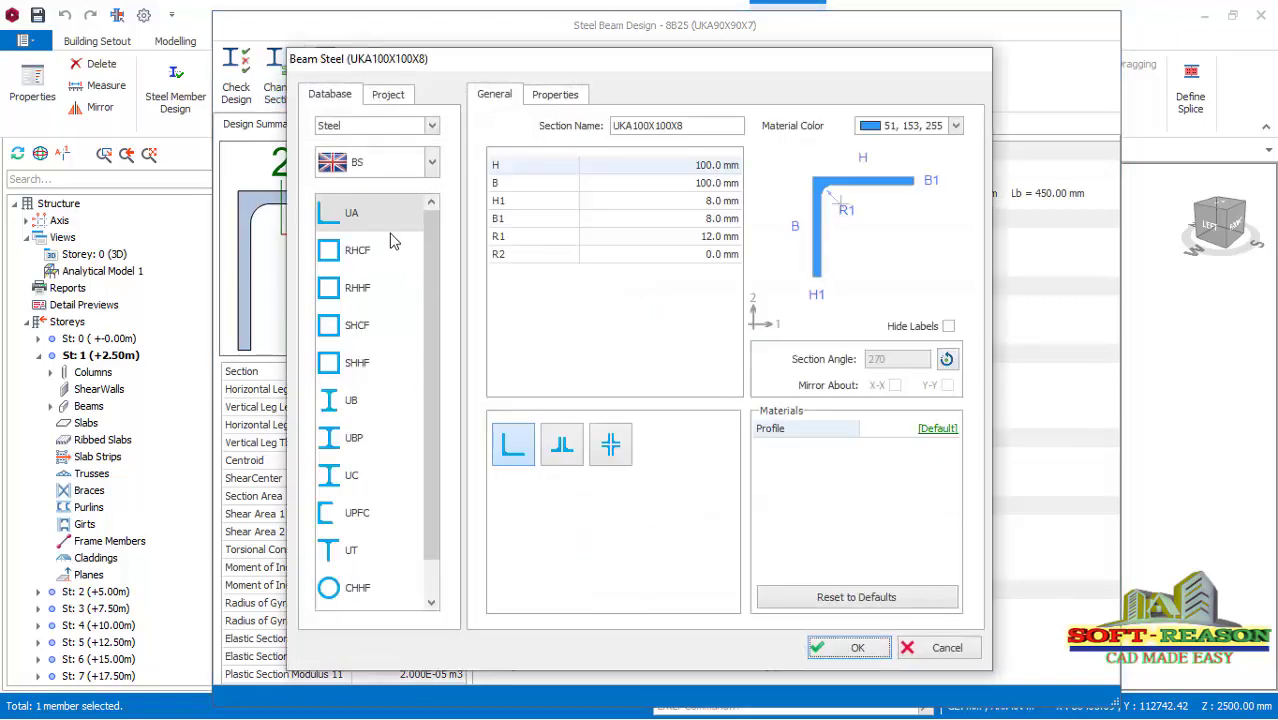
click(364, 221)
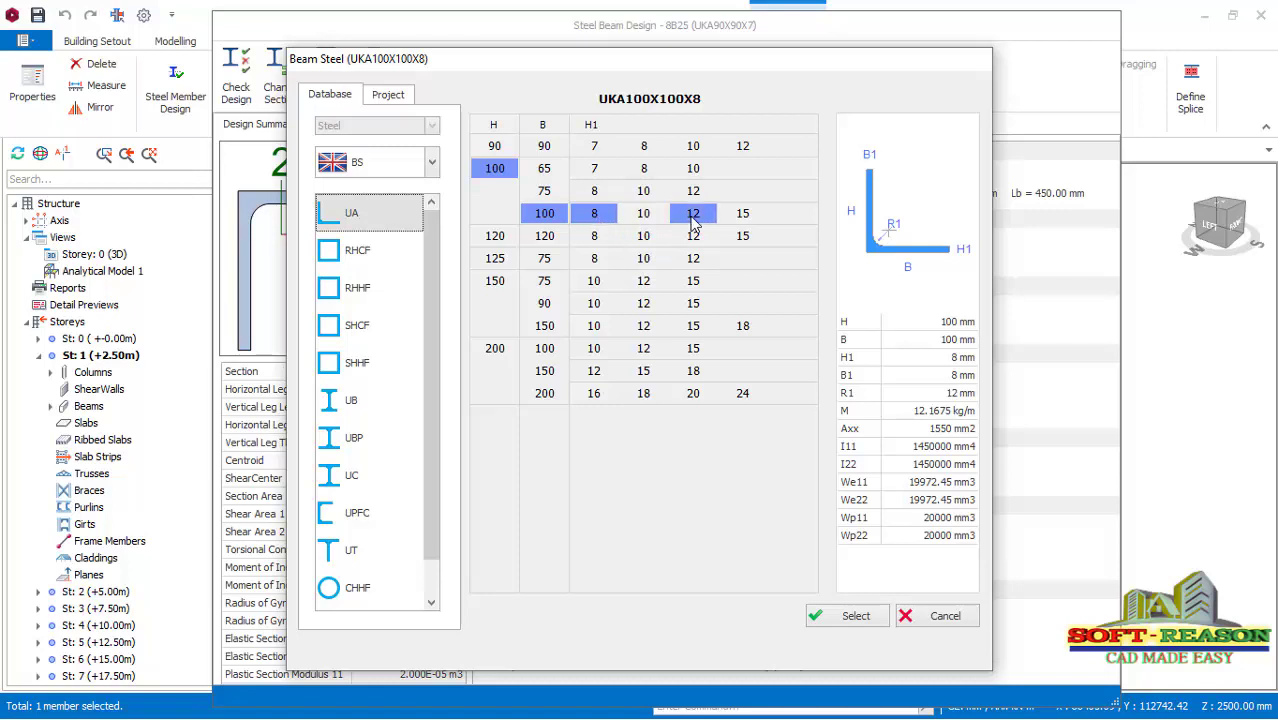
click(742, 213)
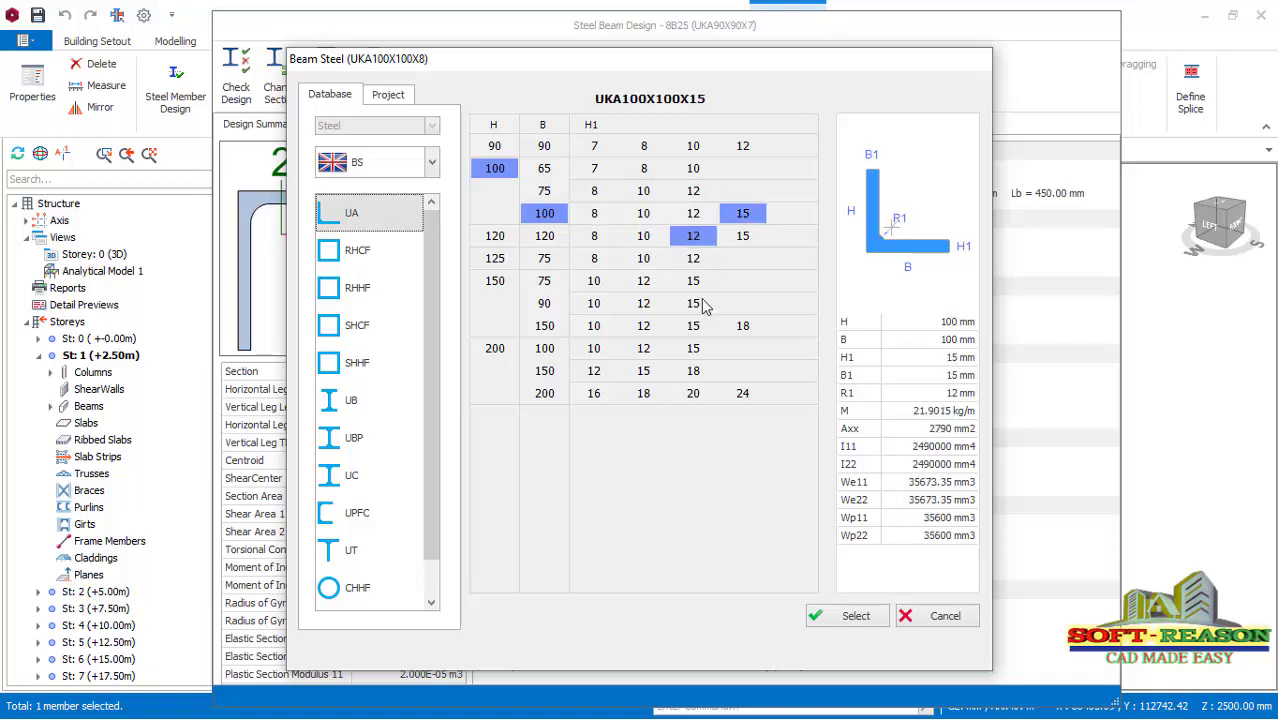
click(855, 616)
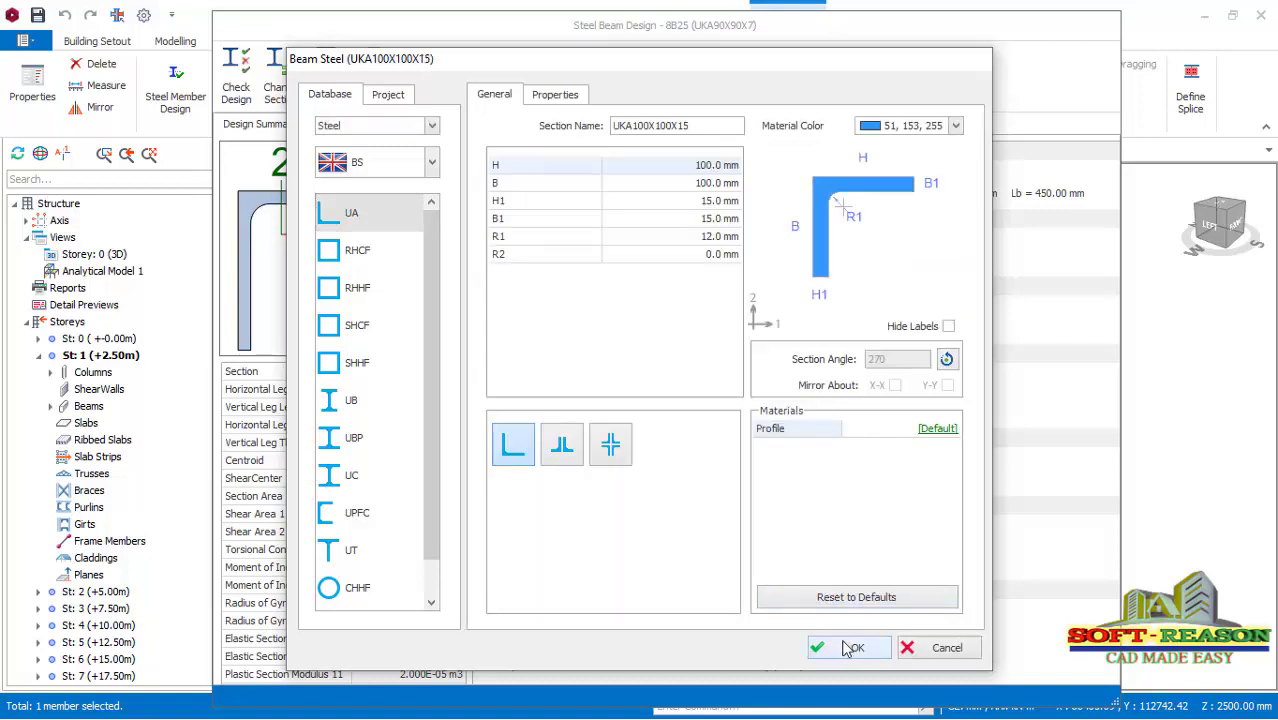
click(849, 647)
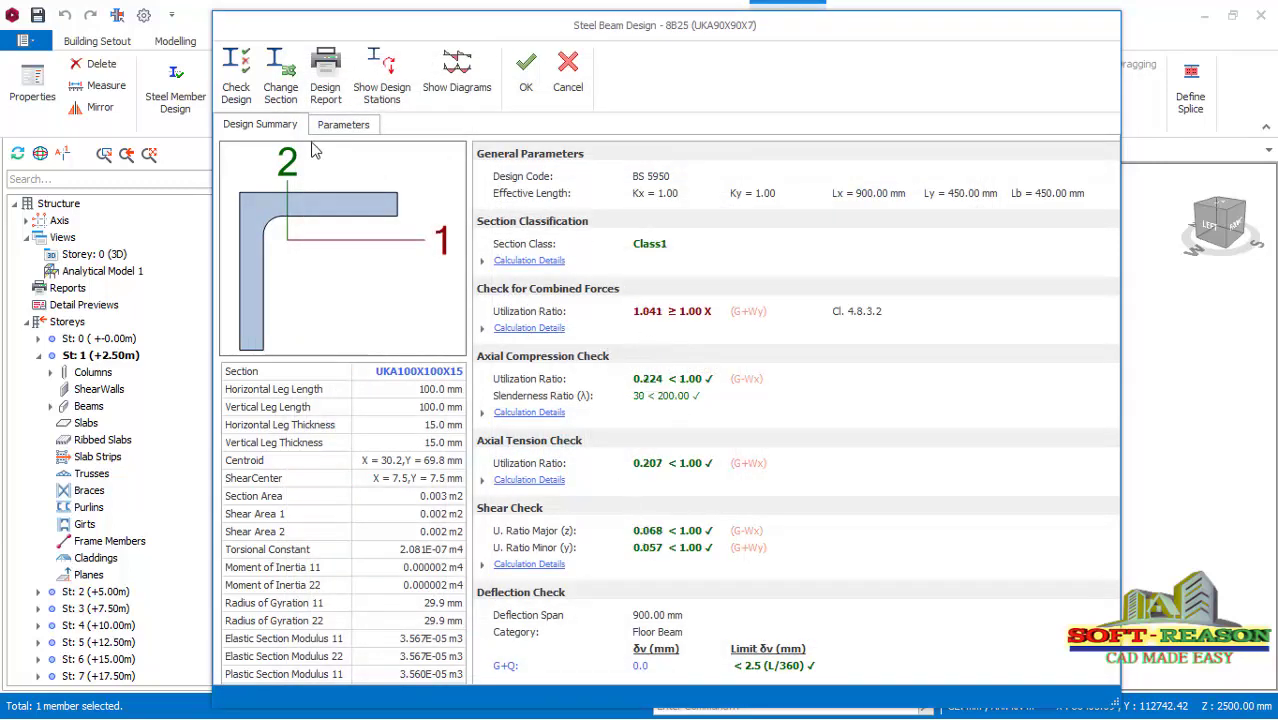
Try the larger, thinner UKA120X120X8 angle section for the beam and check its design.
click(287, 88)
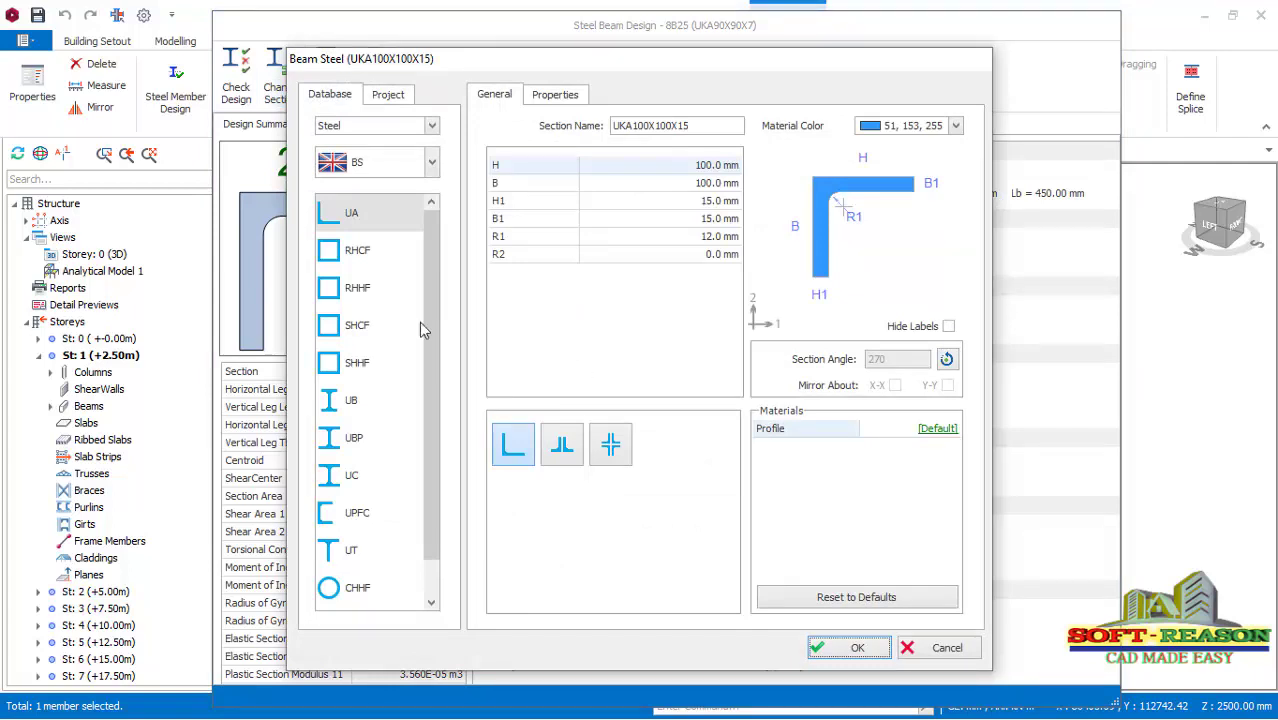
click(358, 216)
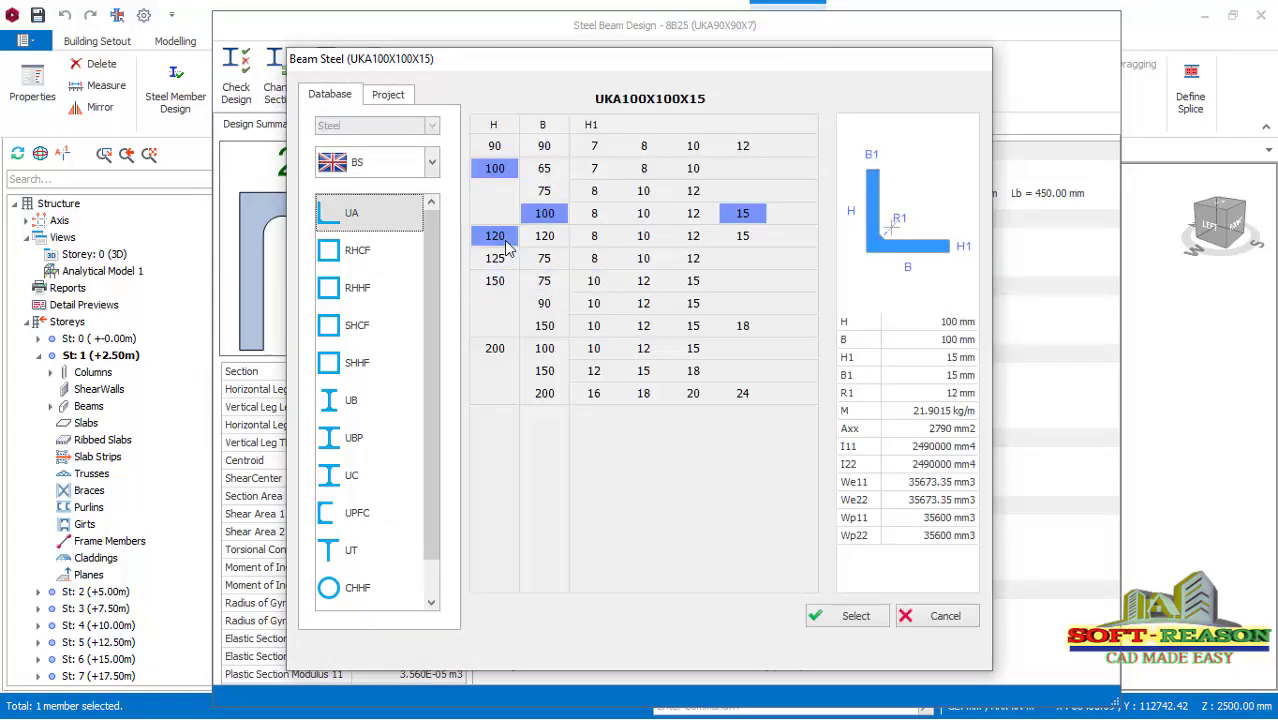
click(598, 236)
click(852, 622)
click(847, 650)
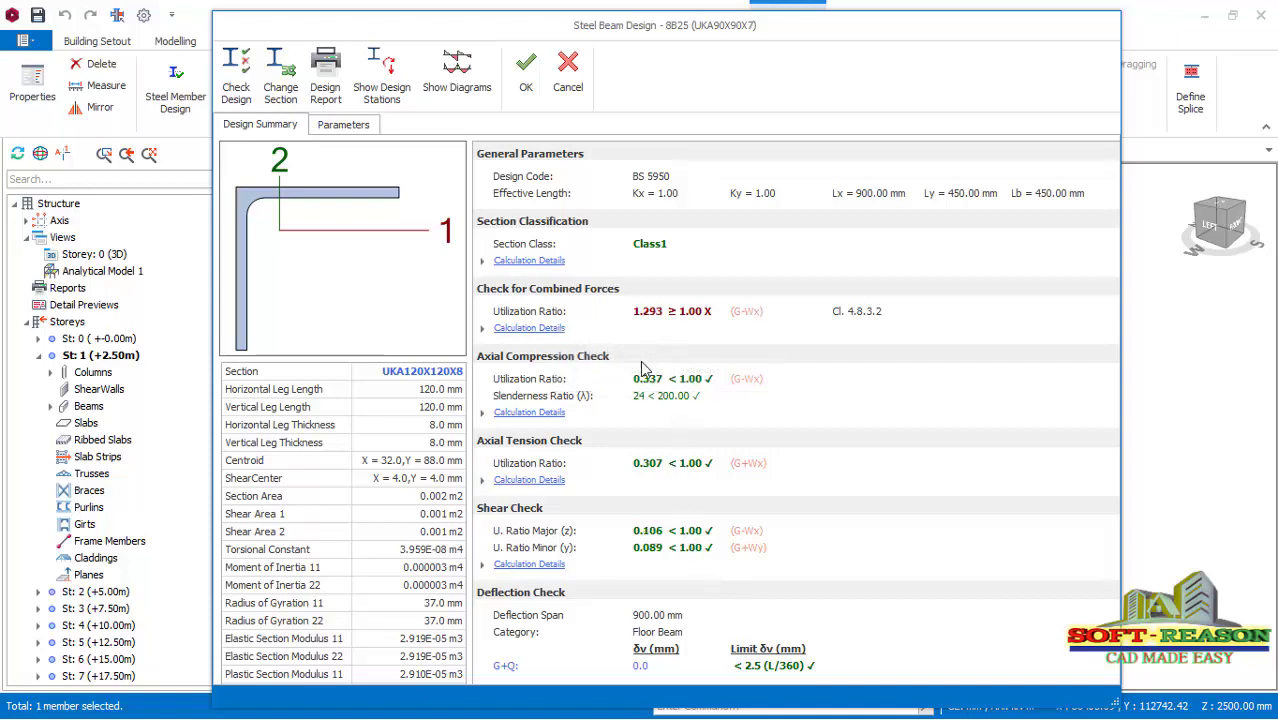
Change the beam's section to UKA120X120X15, check its design and accept the steel beam design.
click(278, 92)
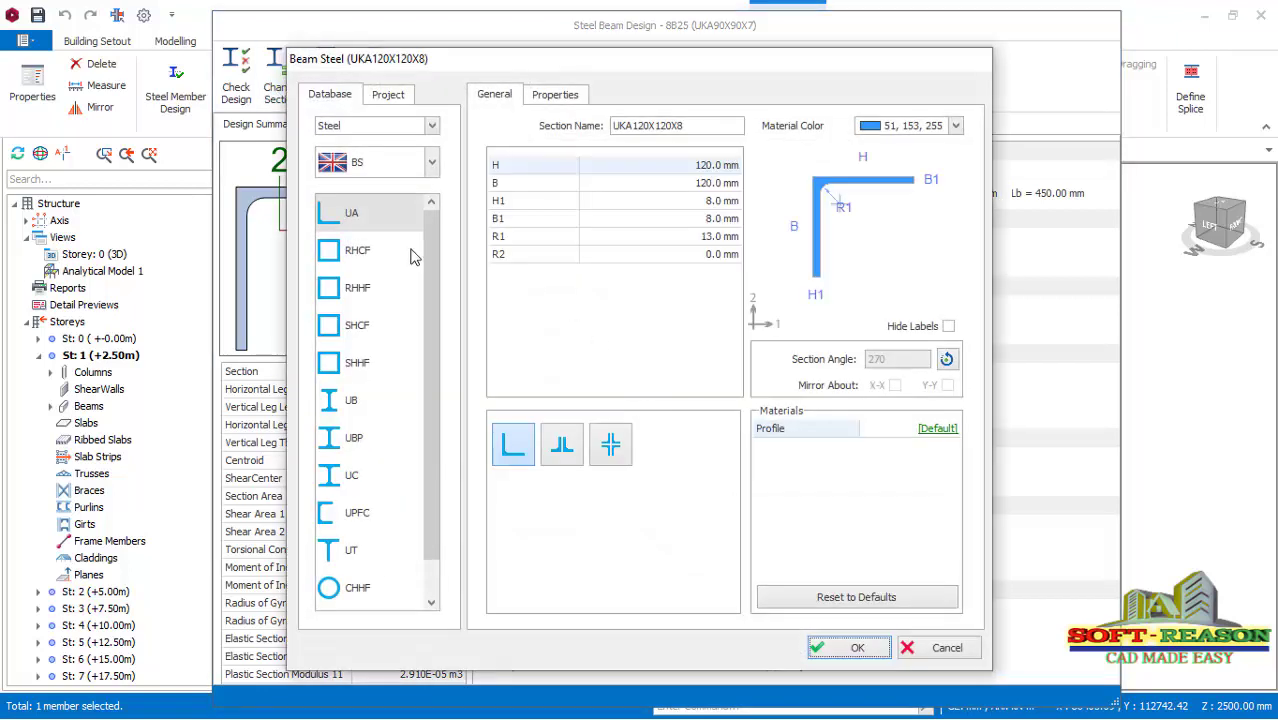
click(390, 228)
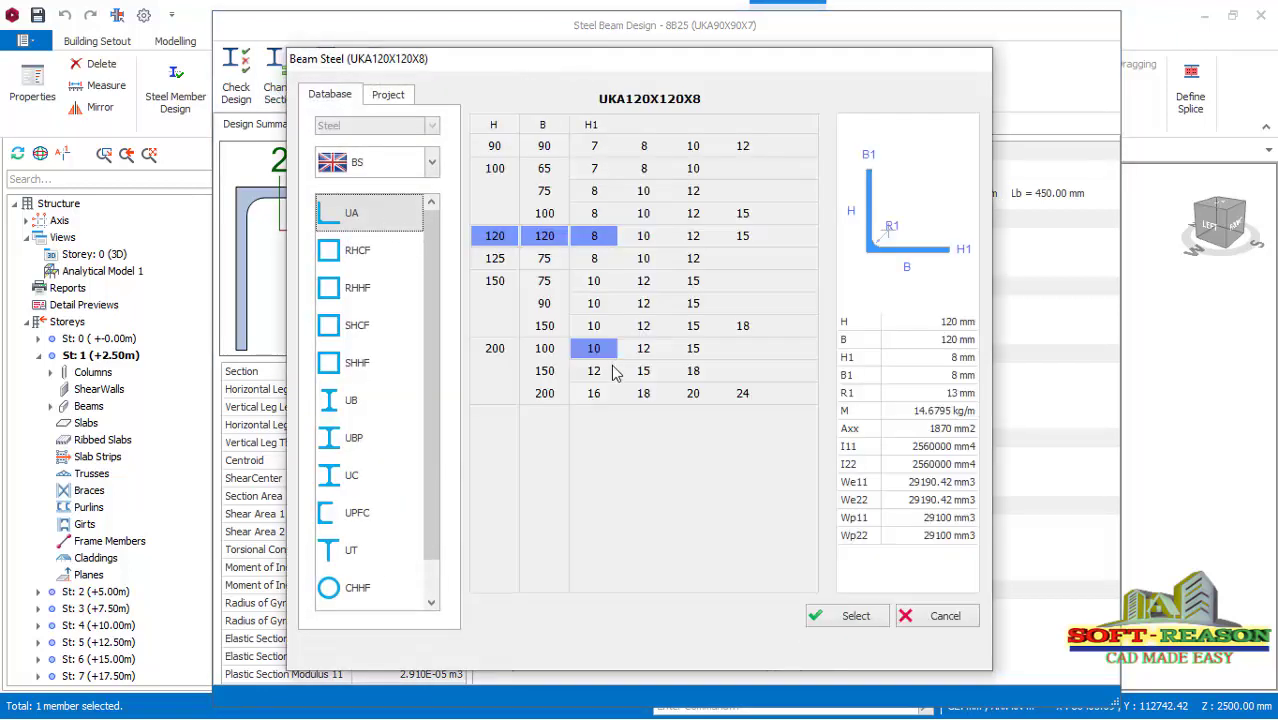
click(698, 238)
click(743, 238)
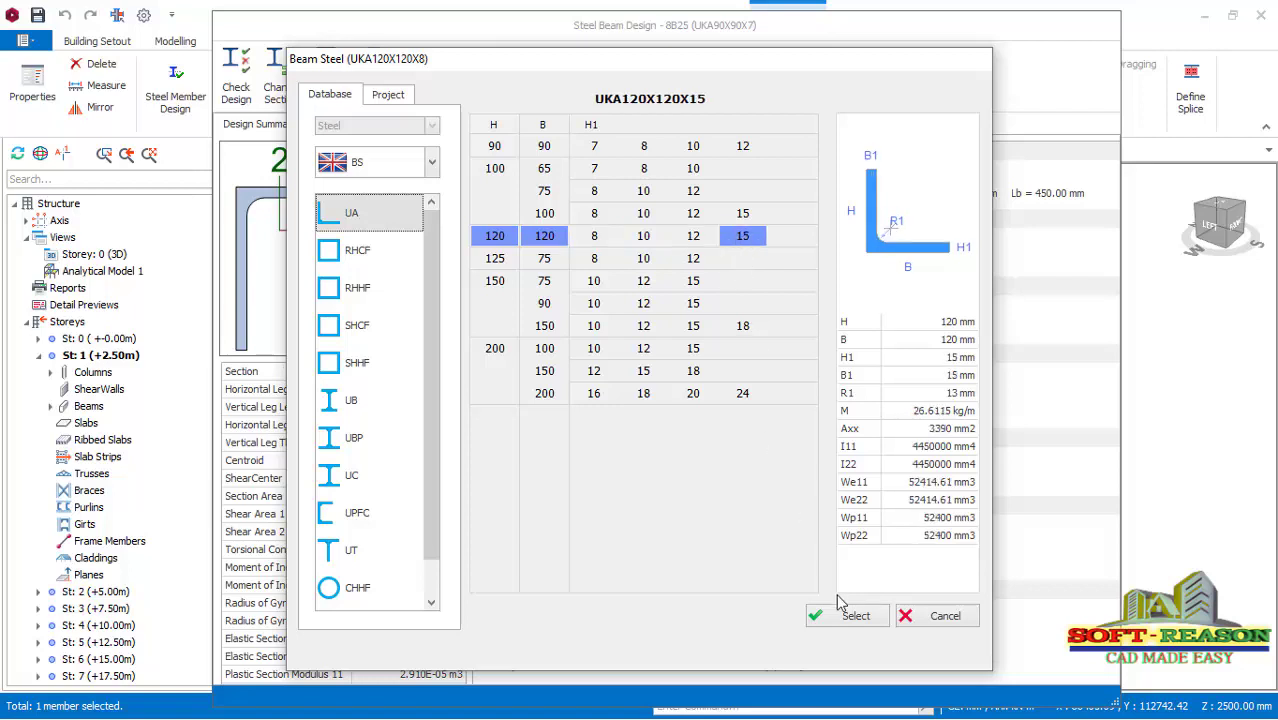
click(845, 616)
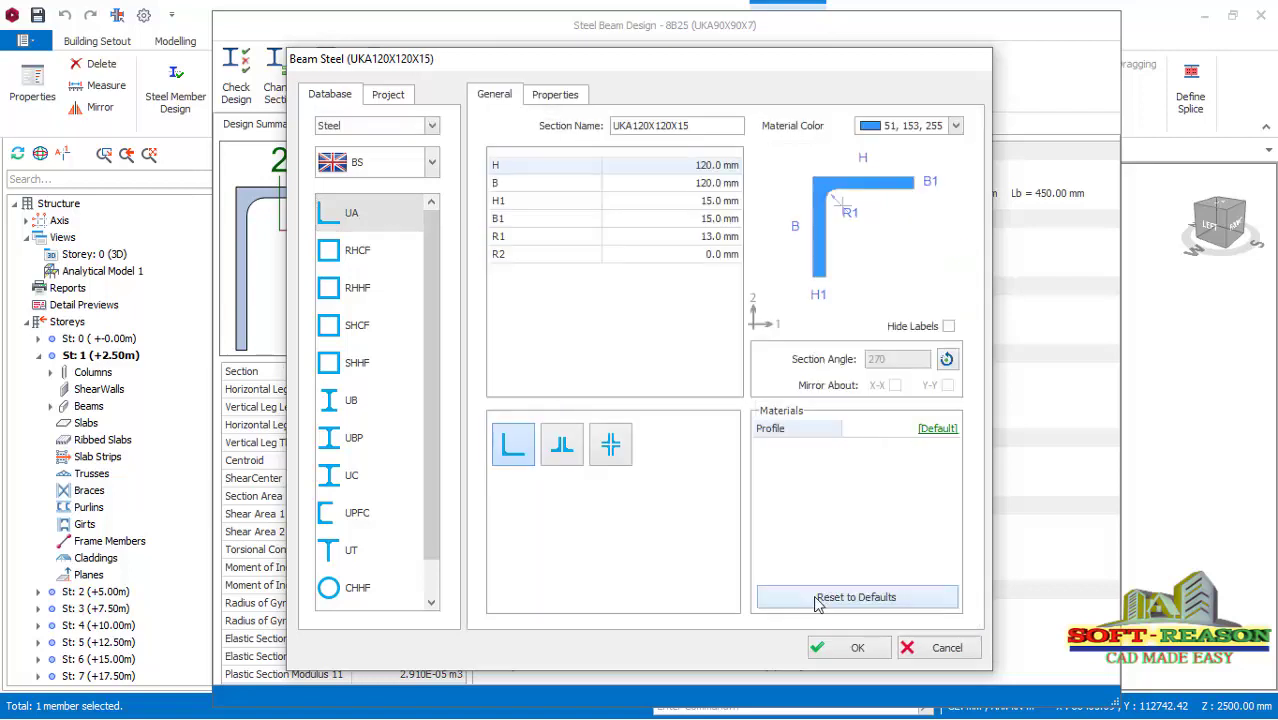
click(852, 648)
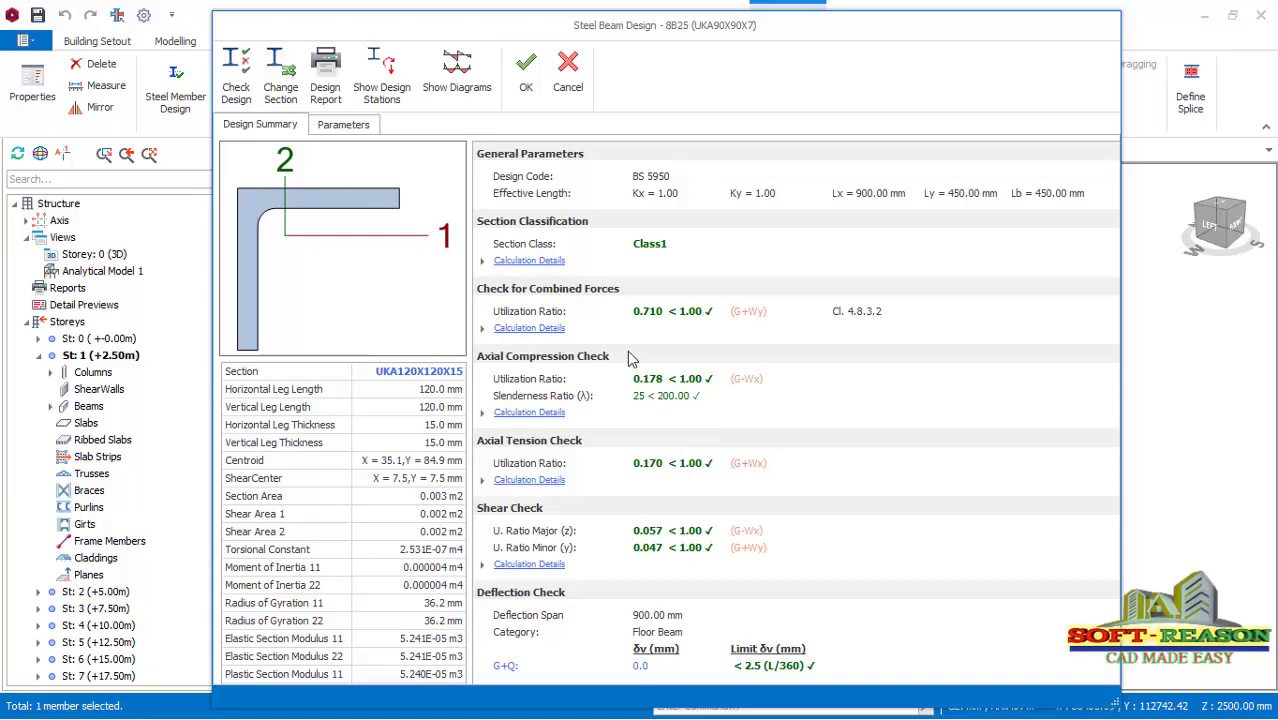
click(526, 68)
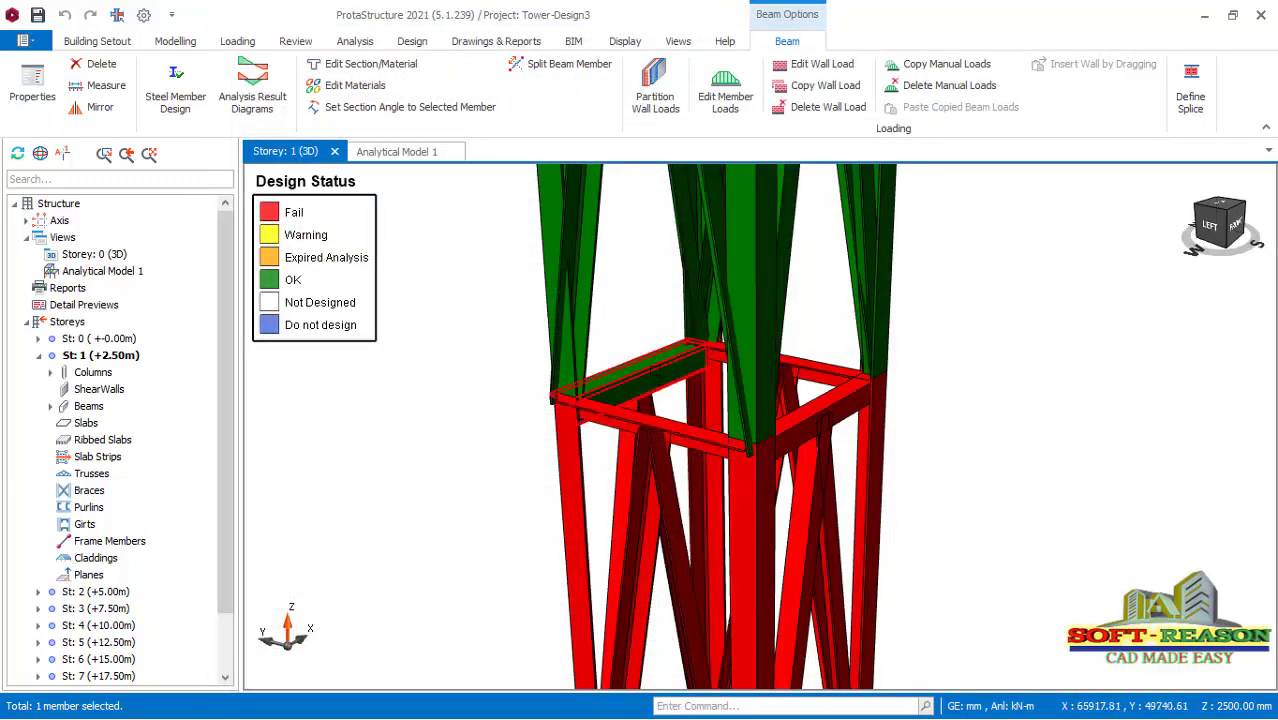
Inspect the design status along the whole tower and up close at the base columns, beams and foundation slab.
mouse_move(650, 365)
middle_drag(656, 403, 680, 399)
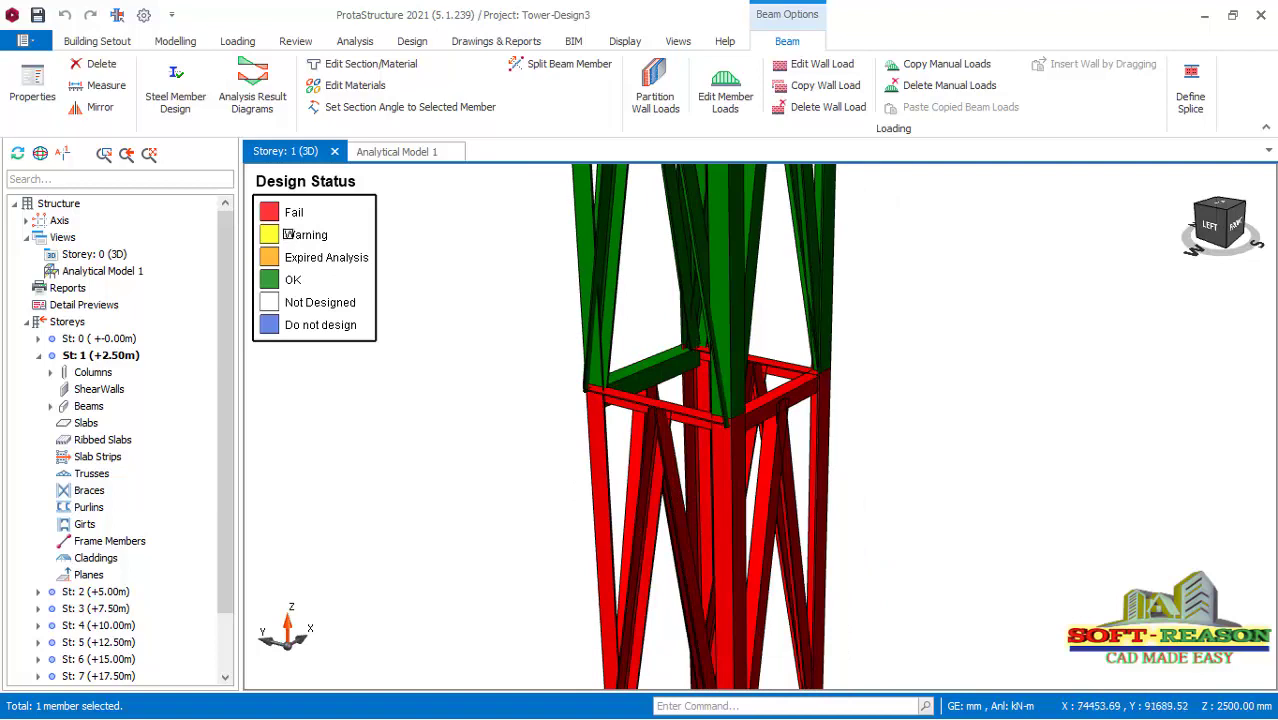
middle_drag(444, 348, 835, 429)
scroll(849, 345, down, 5)
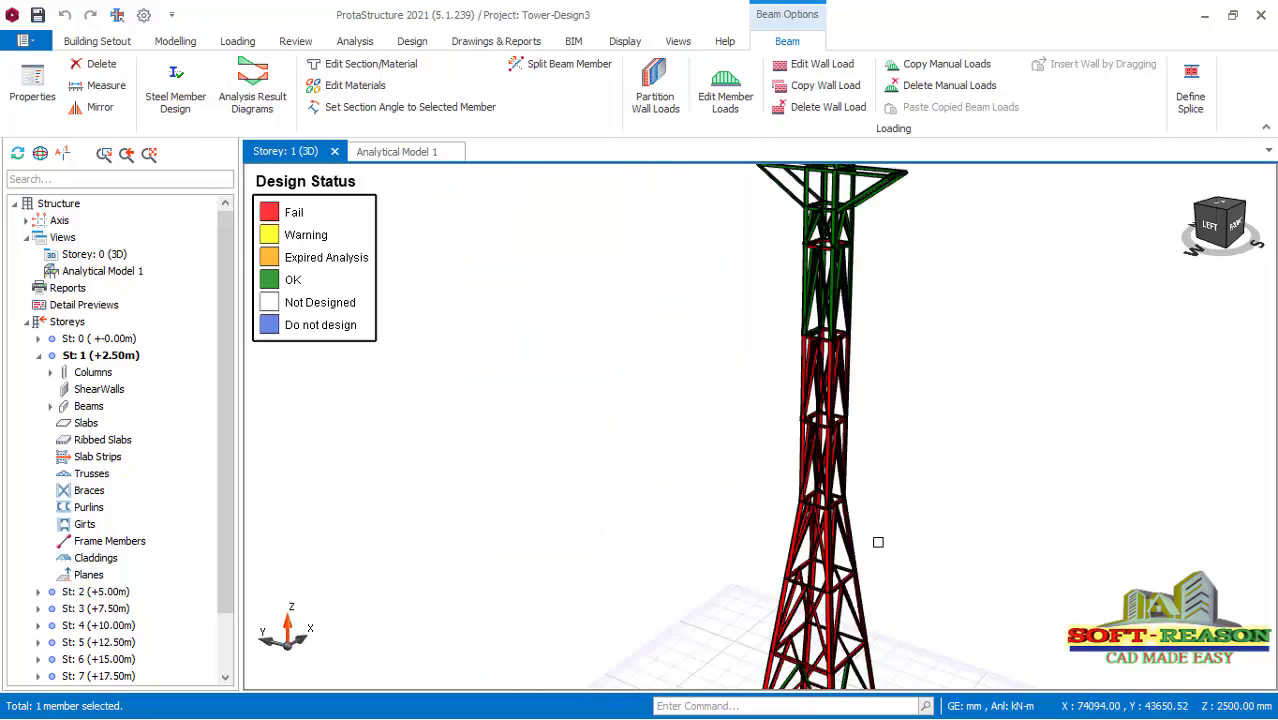
scroll(762, 471, down, 3)
scroll(686, 558, up, 6)
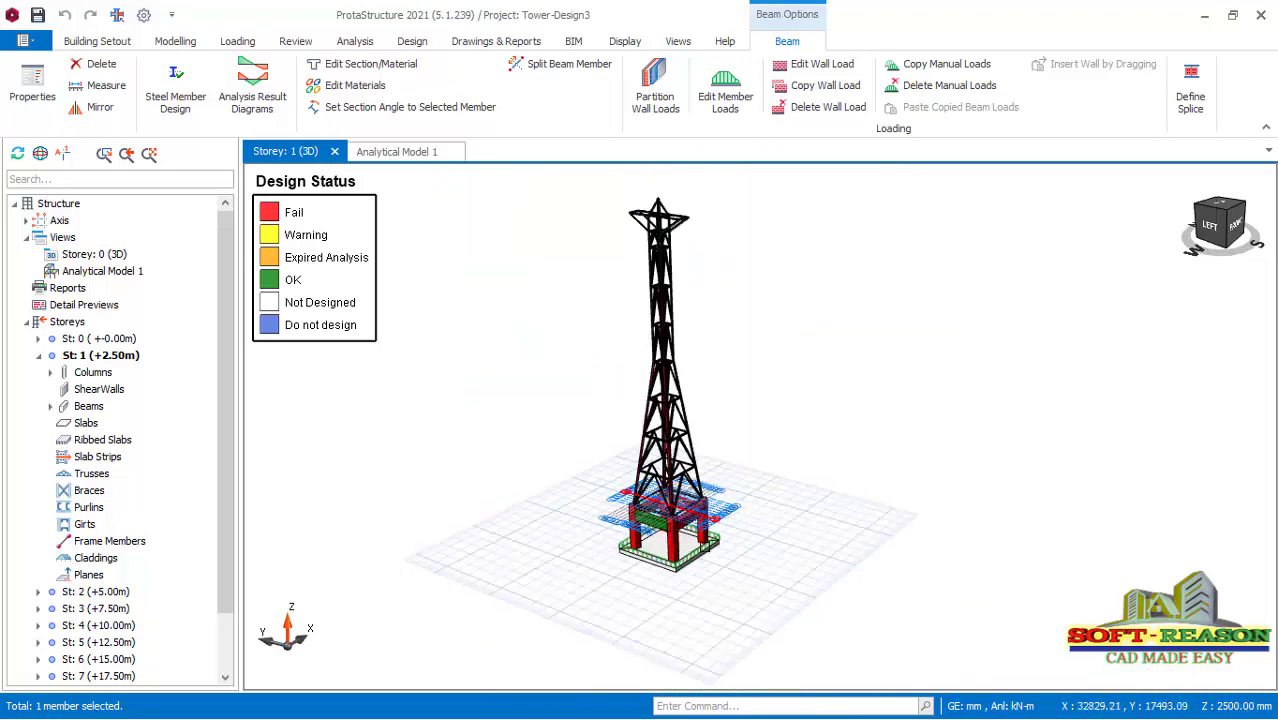
scroll(679, 553, up, 5)
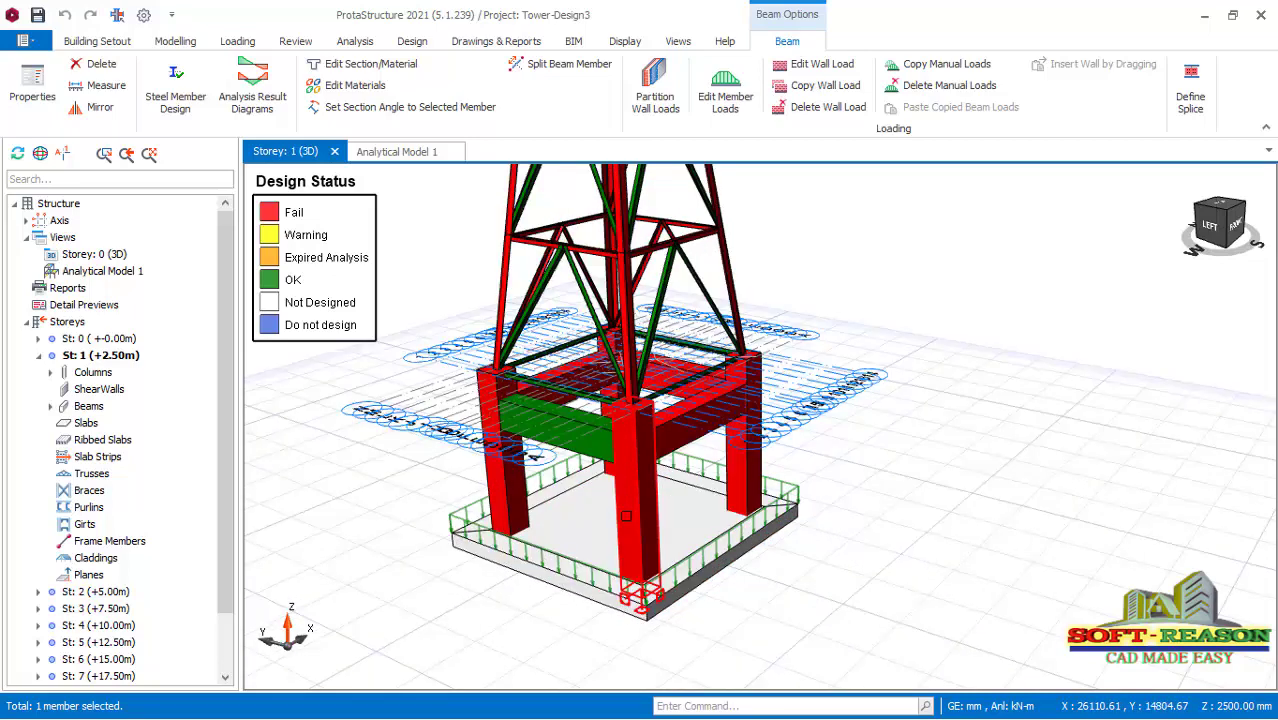
scroll(874, 510, down, 3)
scroll(590, 495, up, 3)
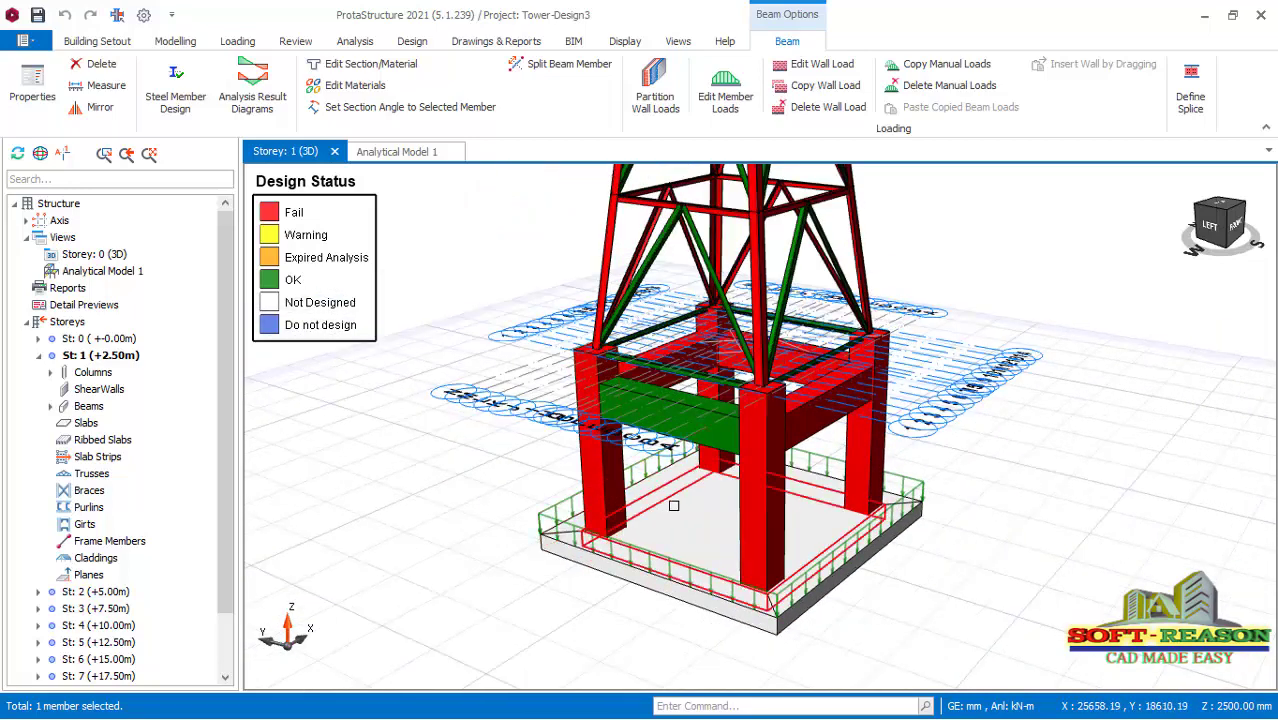
mouse_move(840, 614)
middle_down()
mouse_move(850, 603)
mouse_move(834, 601)
middle_up()
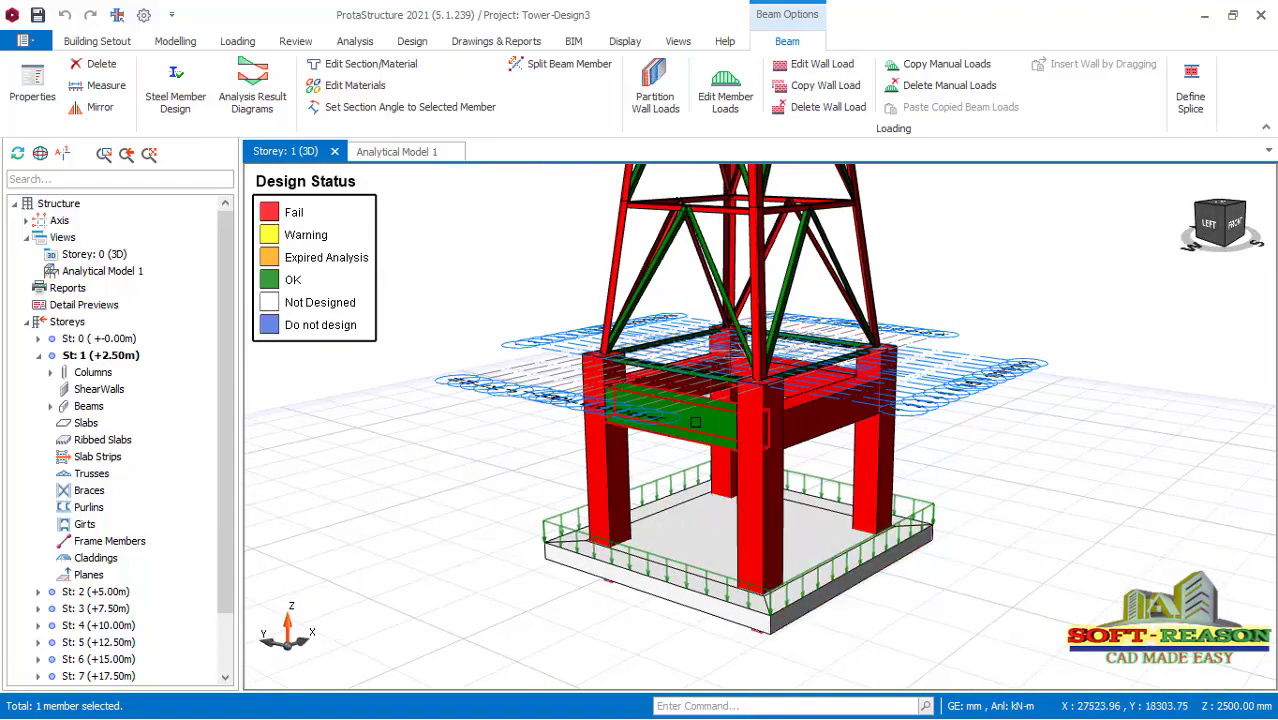
mouse_move(760, 608)
scroll(807, 474, up, 2)
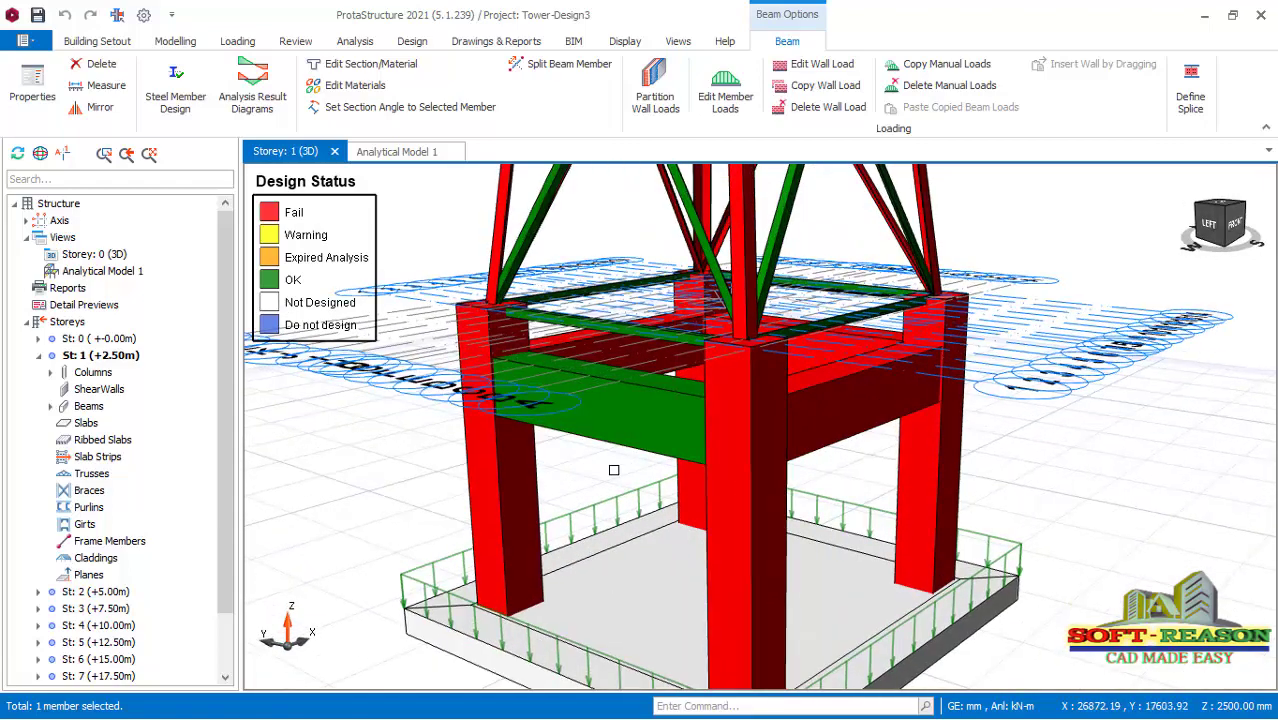
scroll(633, 482, up, 2)
mouse_move(633, 482)
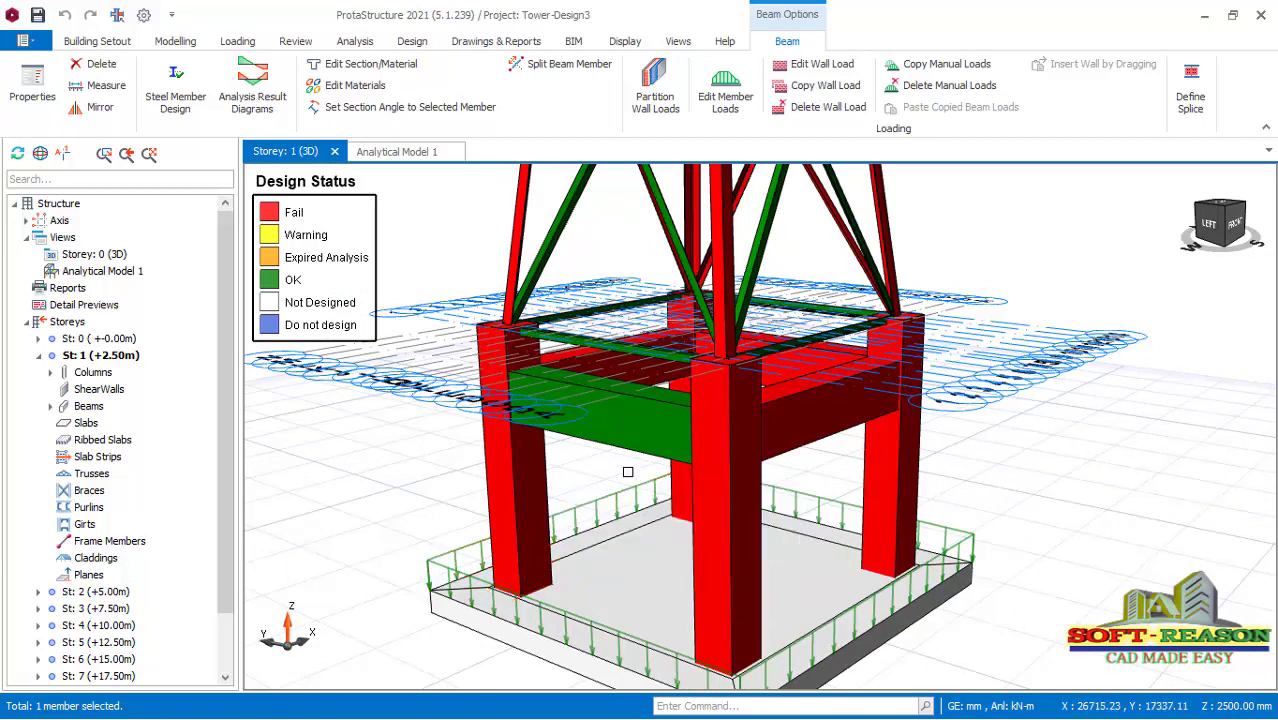
Examine the design status of the concrete base beams and columns from several sides of the tower.
mouse_move(605, 450)
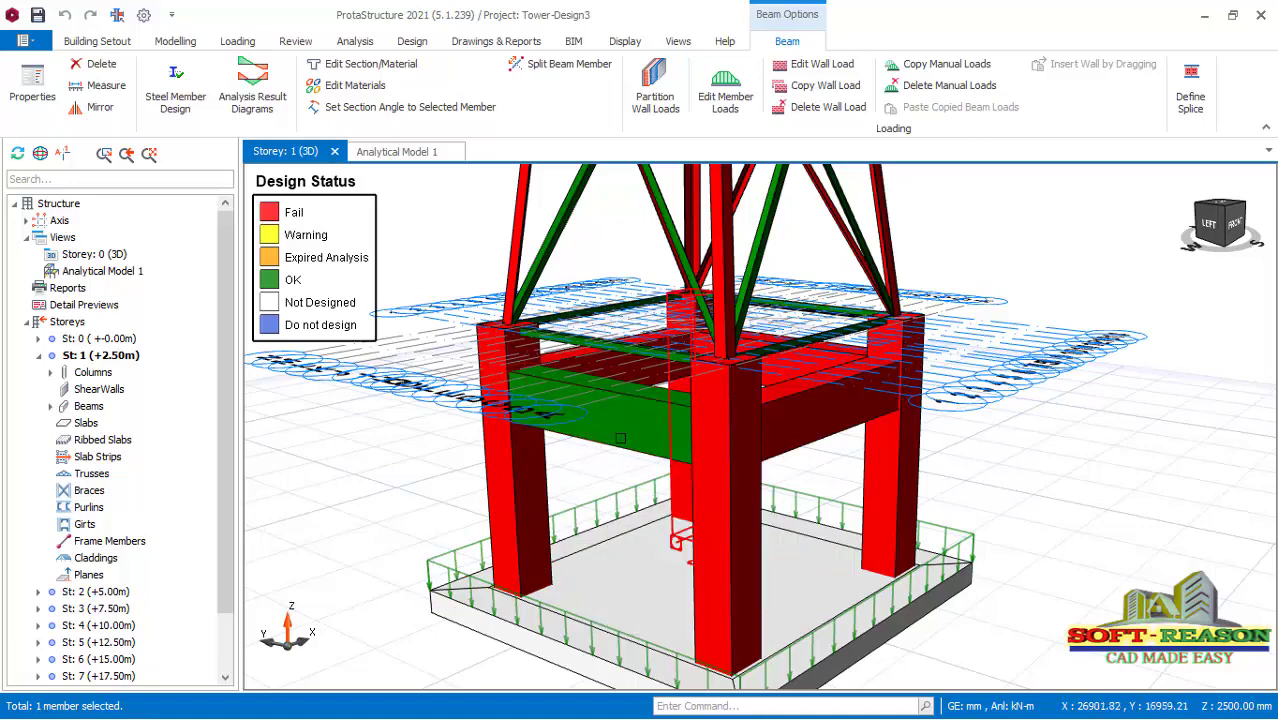
mouse_move(700, 525)
middle_down()
mouse_move(774, 539)
mouse_move(788, 527)
middle_up()
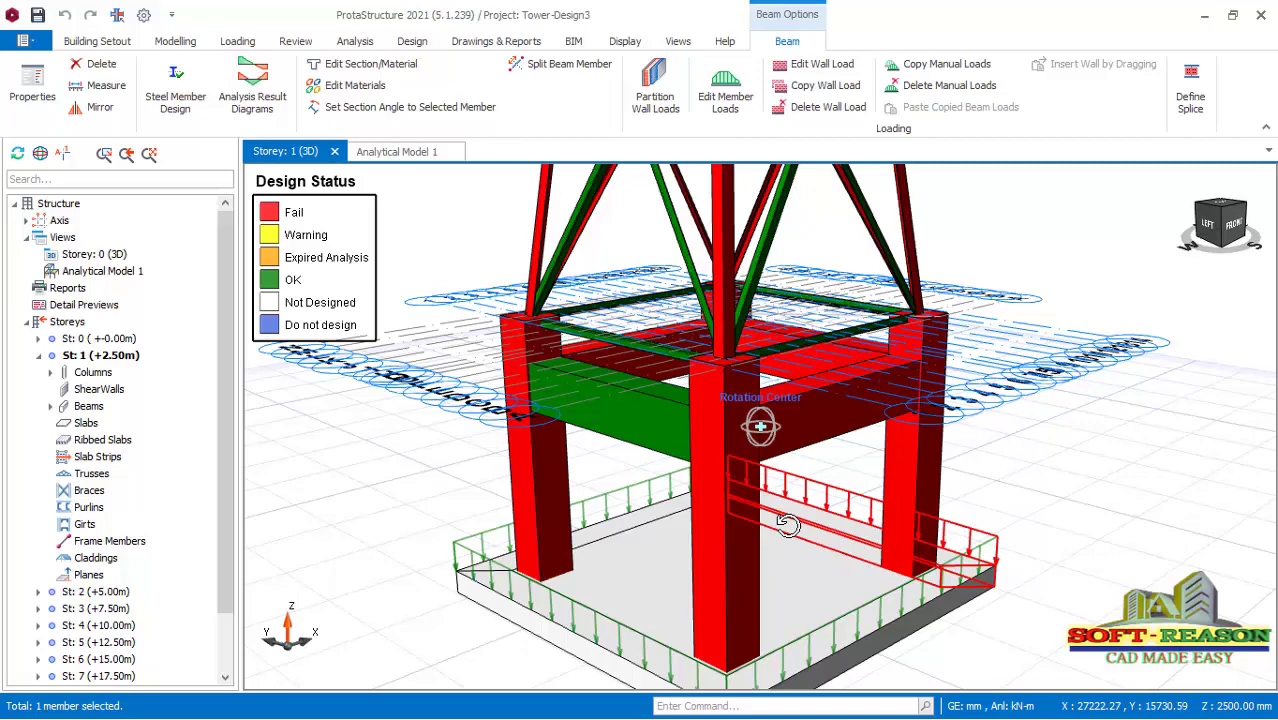
middle_drag(788, 527, 792, 529)
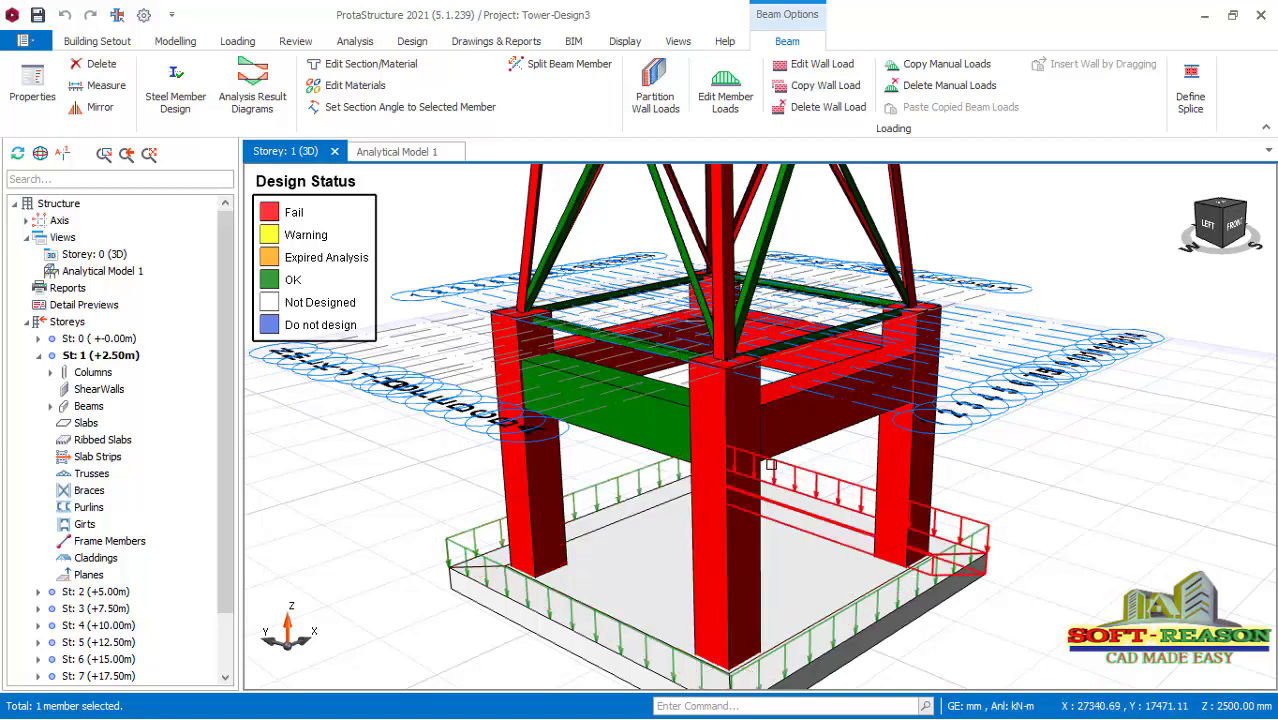
mouse_move(644, 421)
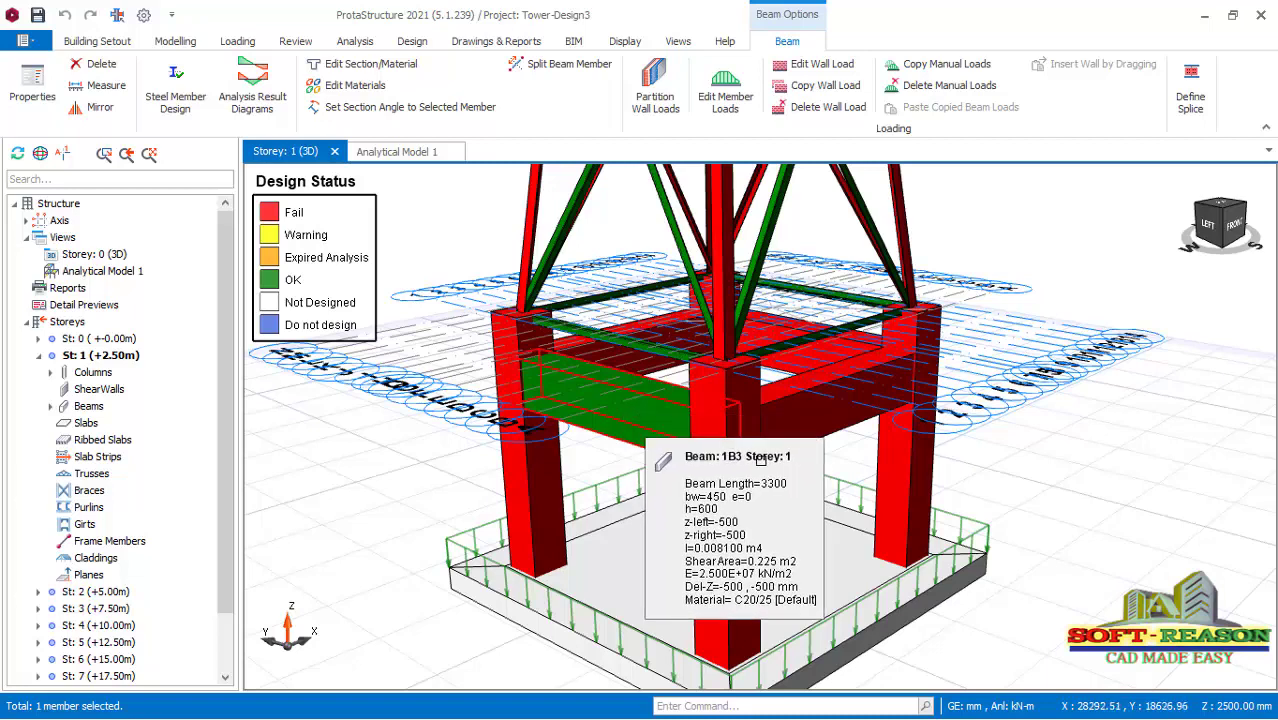
middle_drag(800, 450, 762, 423)
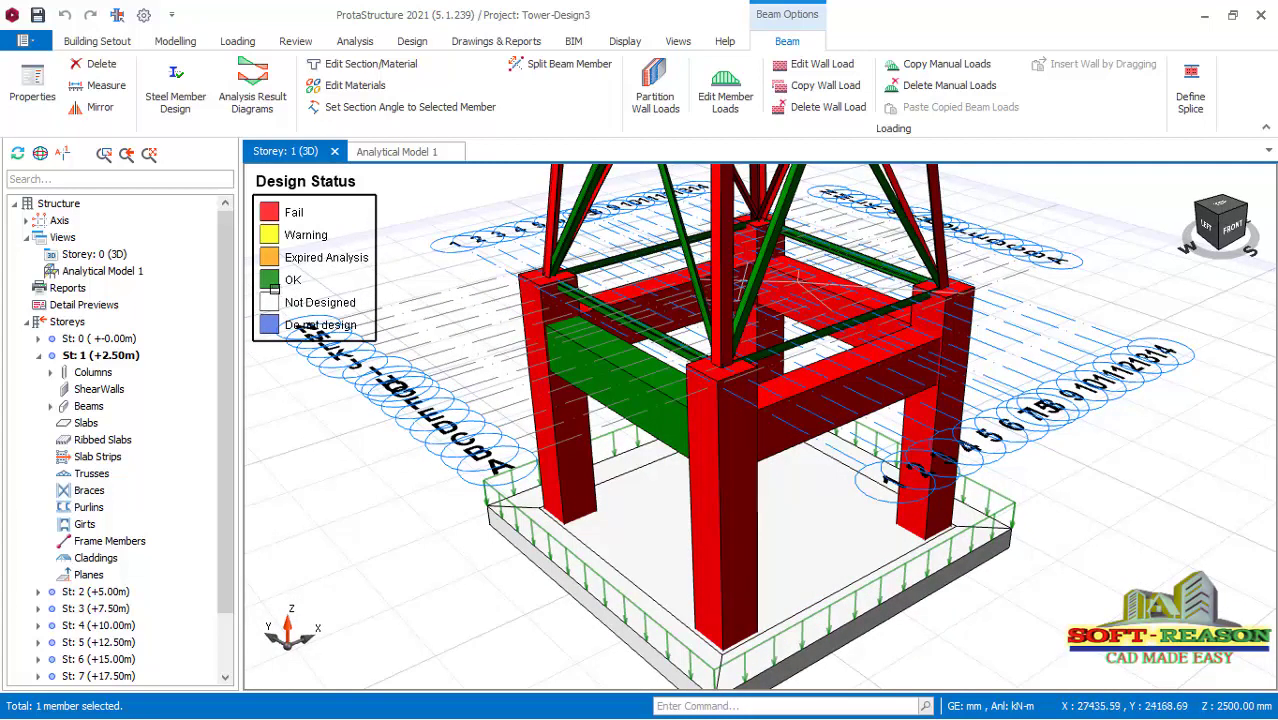
mouse_move(328, 323)
middle_down()
mouse_move(907, 449)
mouse_move(880, 446)
middle_up()
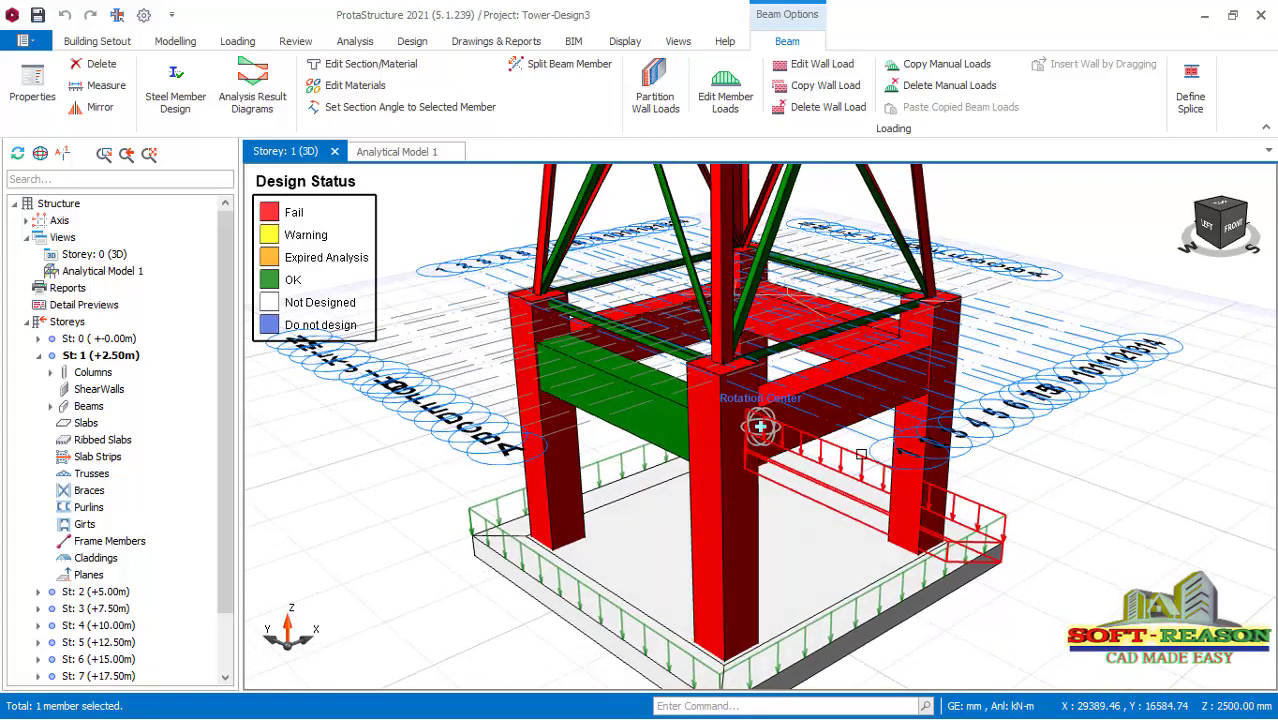
mouse_move(664, 452)
mouse_move(664, 452)
middle_down()
mouse_move(756, 423)
mouse_move(816, 456)
mouse_move(665, 508)
mouse_move(917, 466)
mouse_move(756, 422)
mouse_move(702, 467)
middle_up()
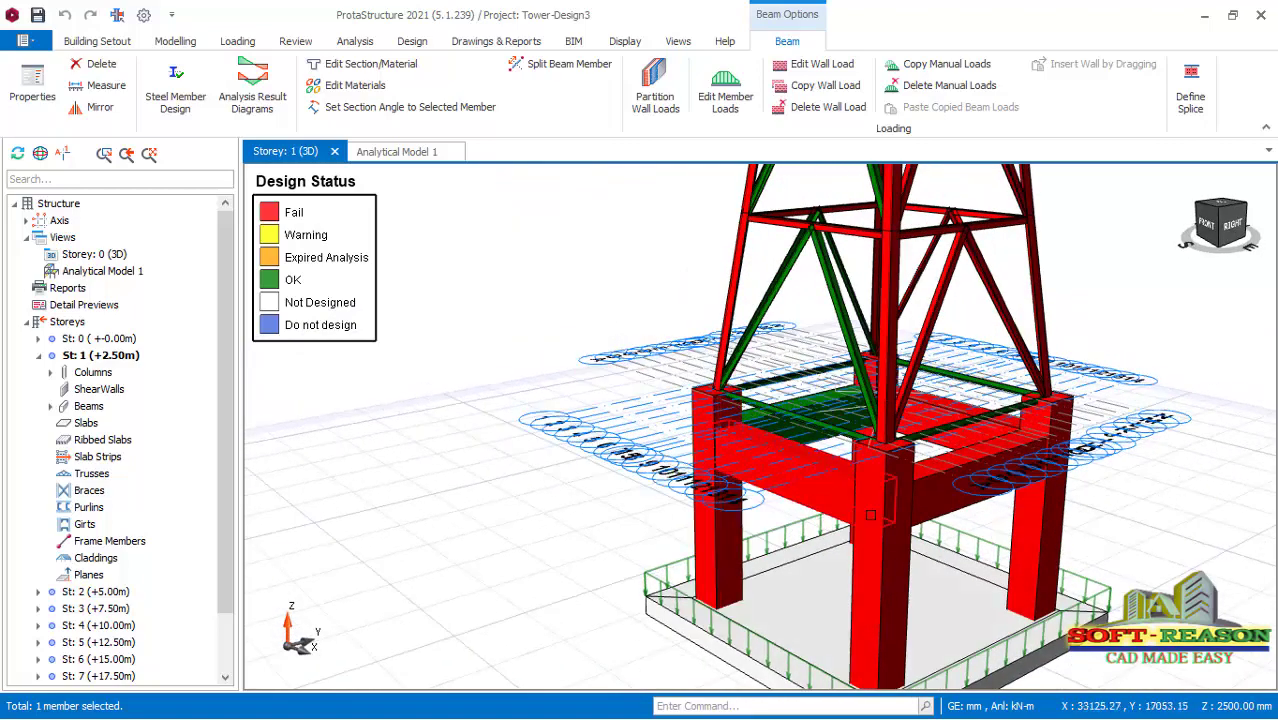
scroll(384, 509, down, 5)
scroll(717, 468, up, 4)
middle_drag(742, 408, 717, 468)
scroll(717, 468, down, 2)
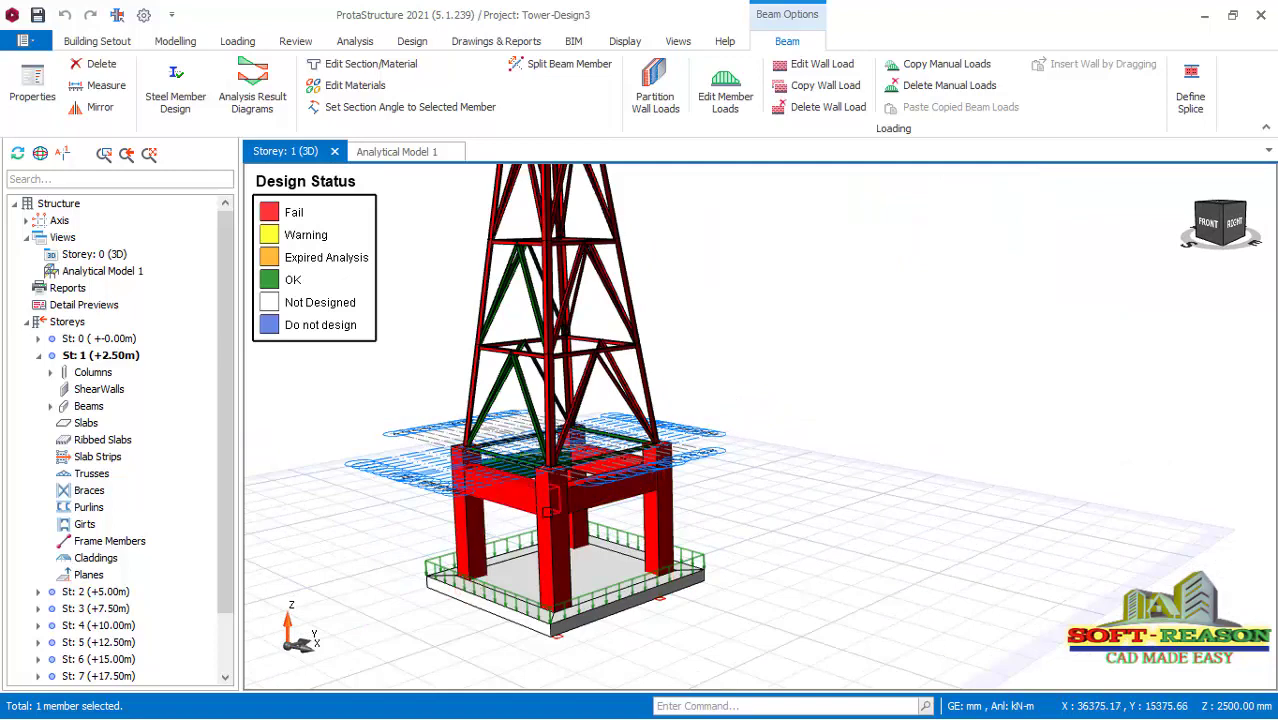
mouse_move(498, 526)
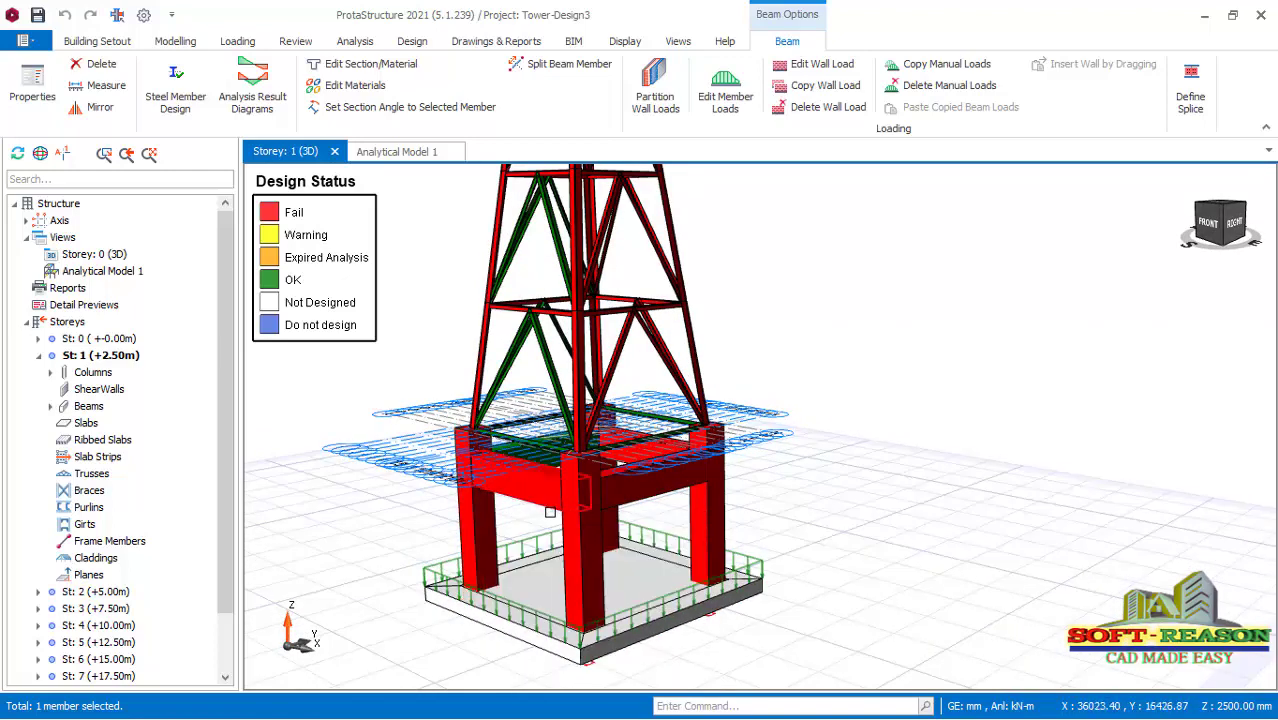
click(51, 407)
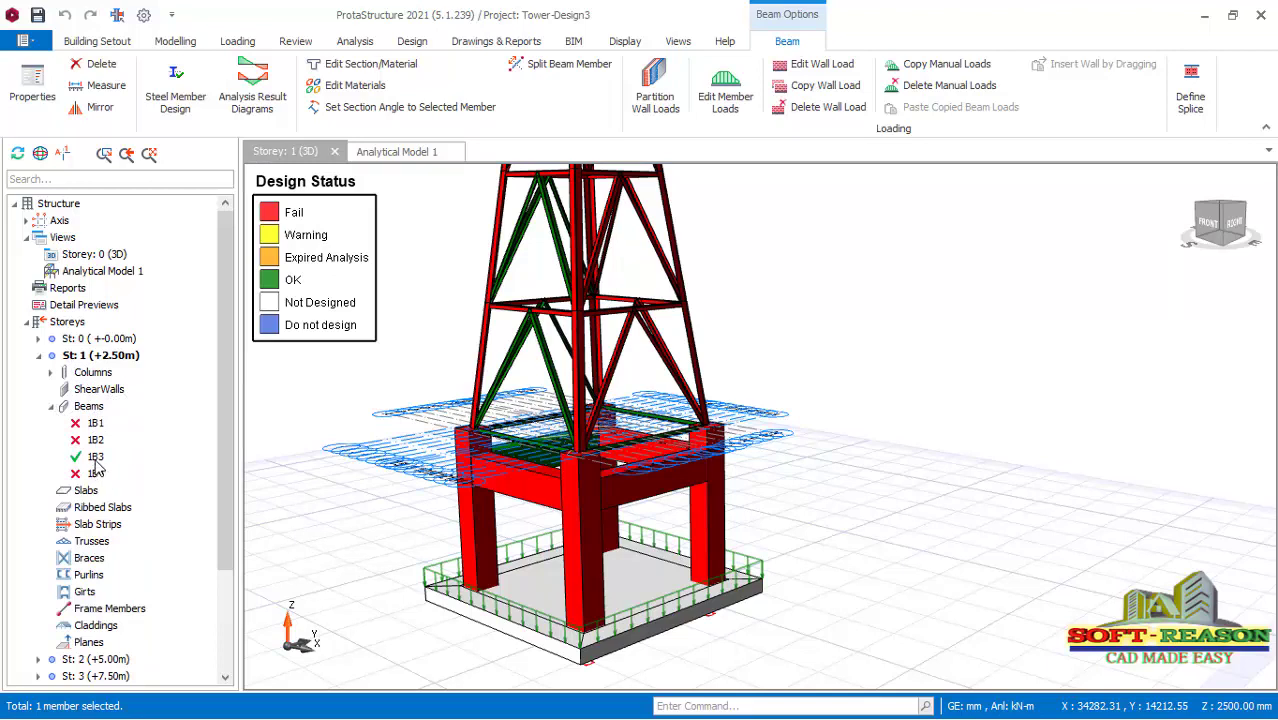
click(89, 424)
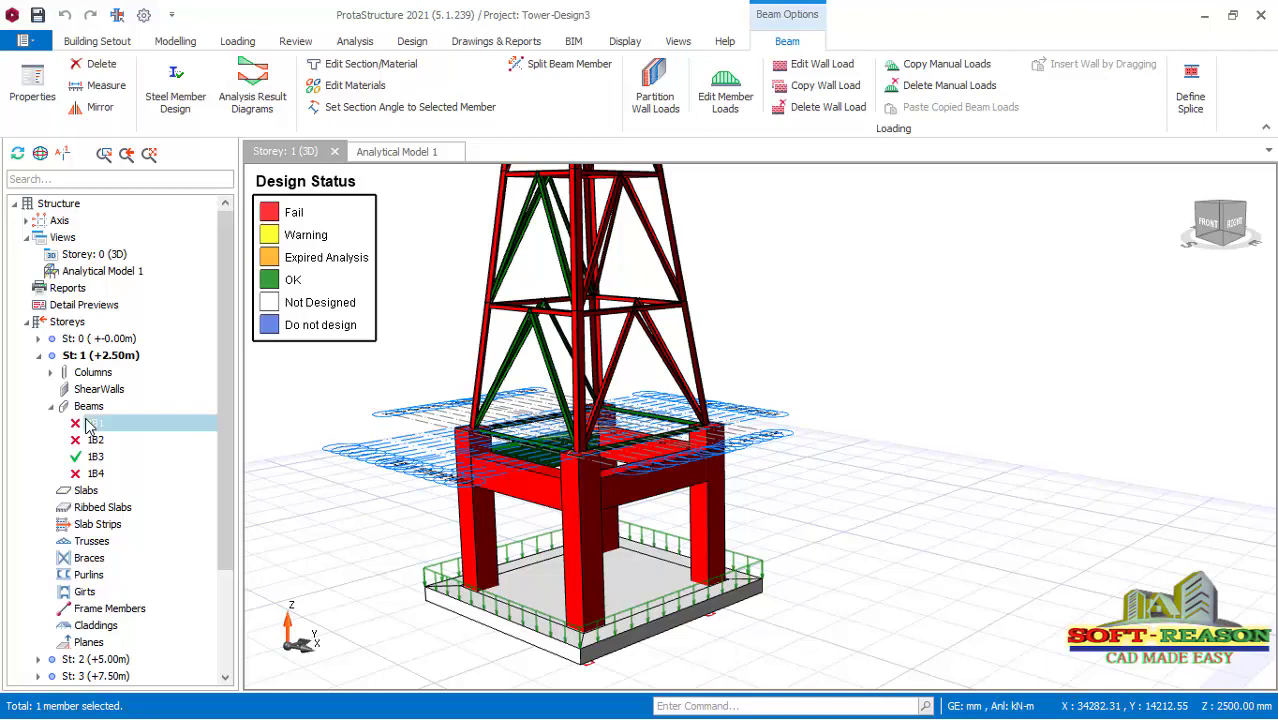
shift+click(98, 474)
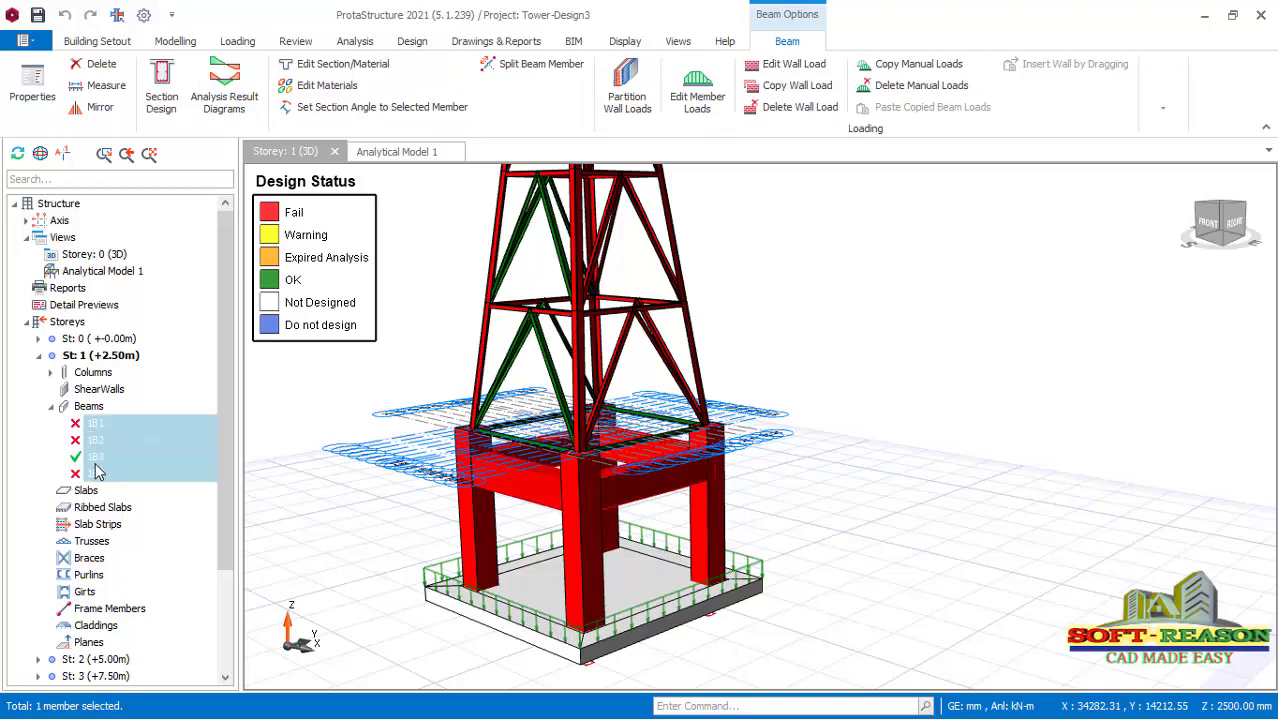
right_click(89, 448)
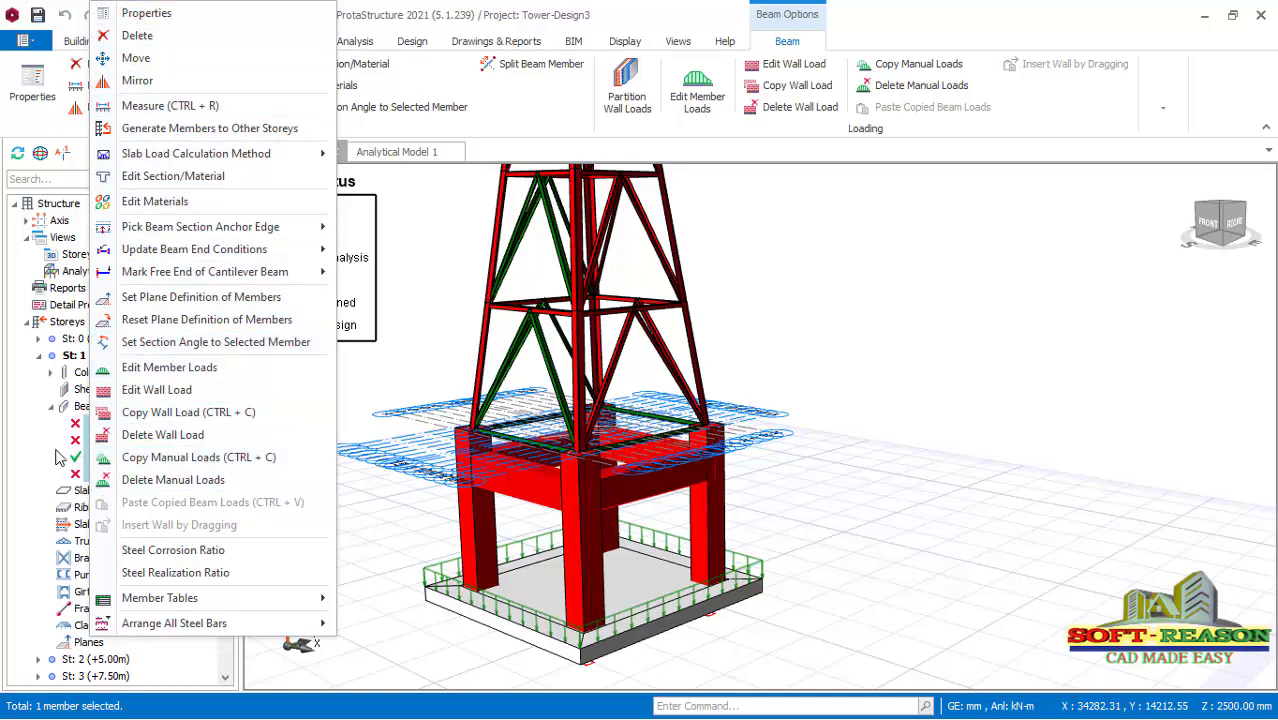
Open the RC beam design for the active storey's beams.
click(84, 412)
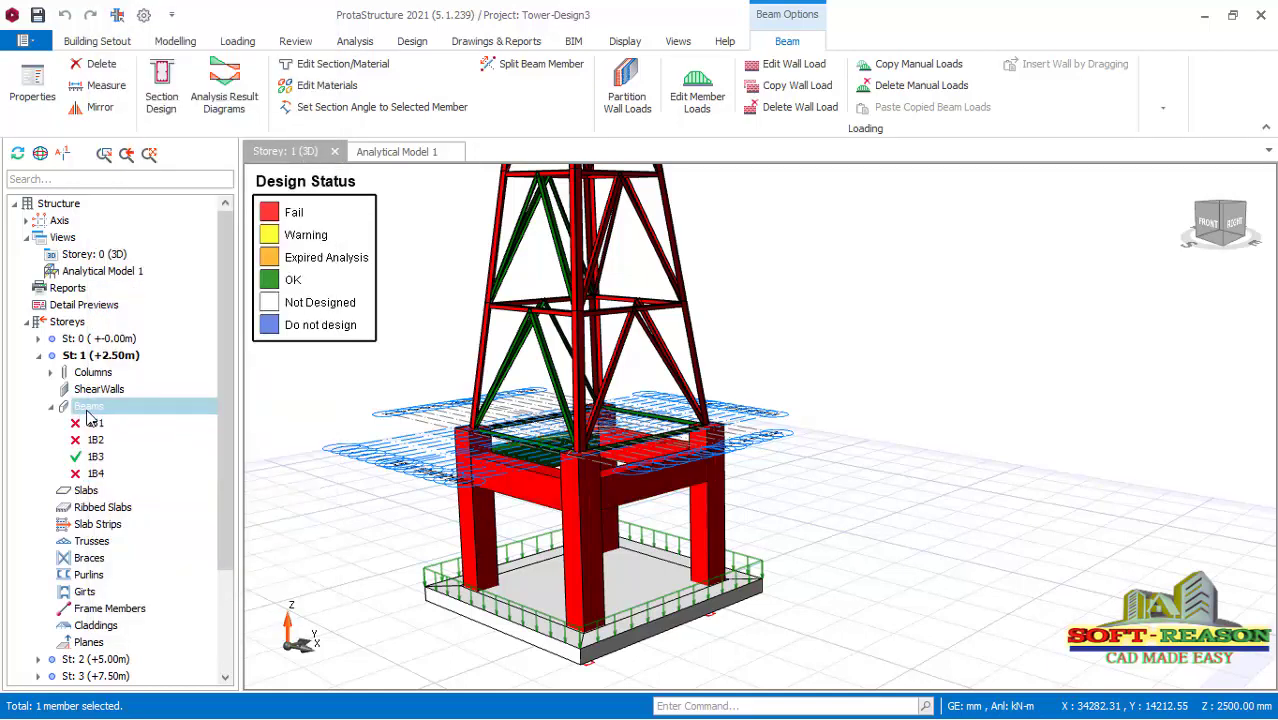
right_click(93, 413)
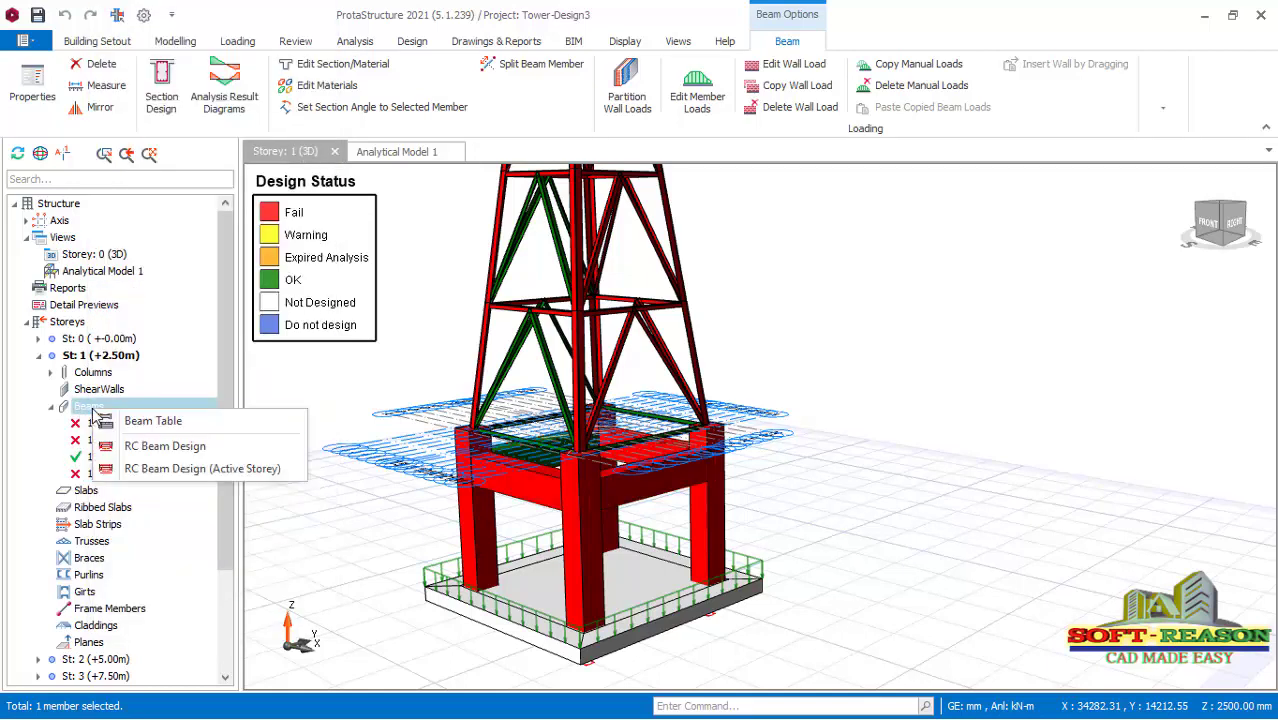
click(175, 470)
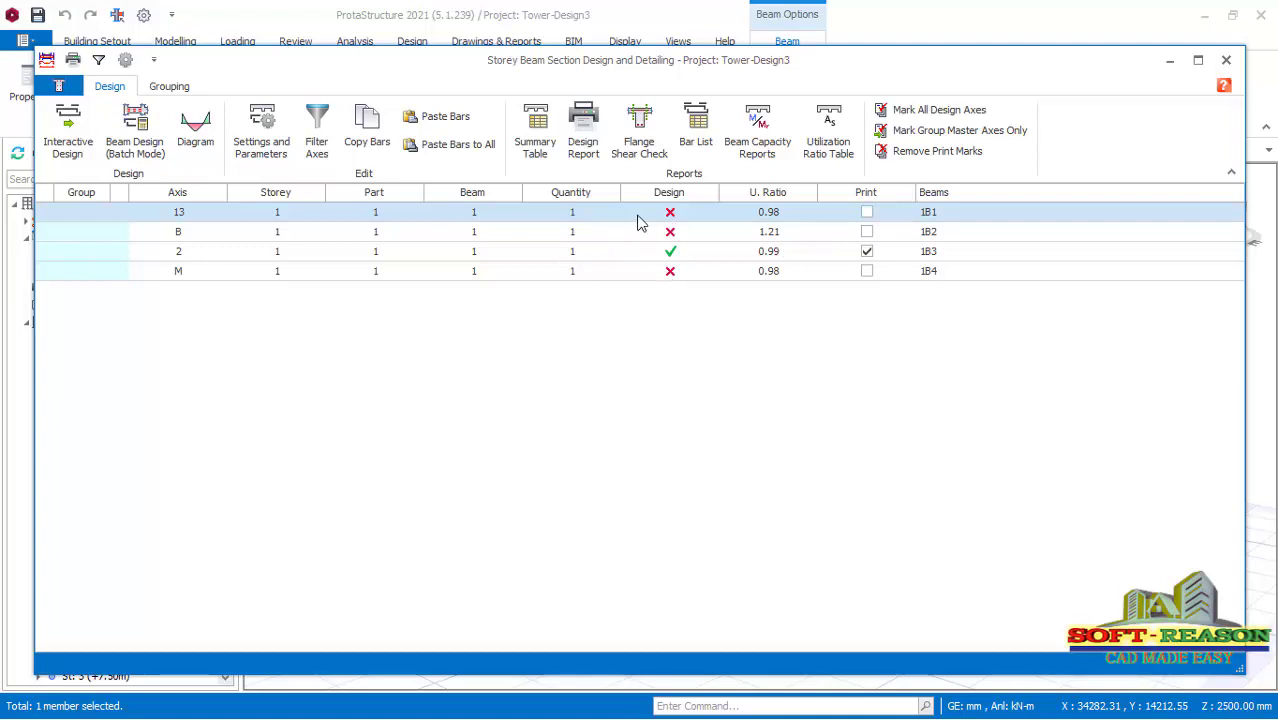
Run the interactive design of beam 1B1 on axis 13 and update its rebars.
click(68, 150)
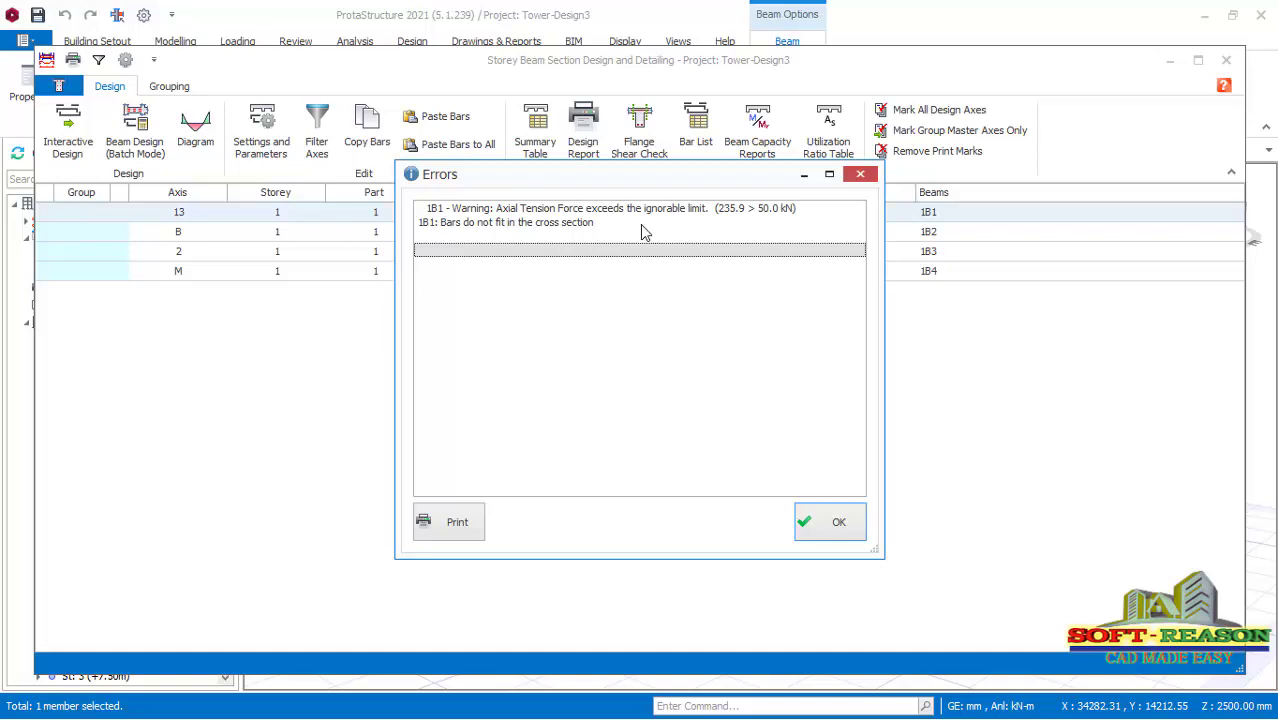
click(838, 536)
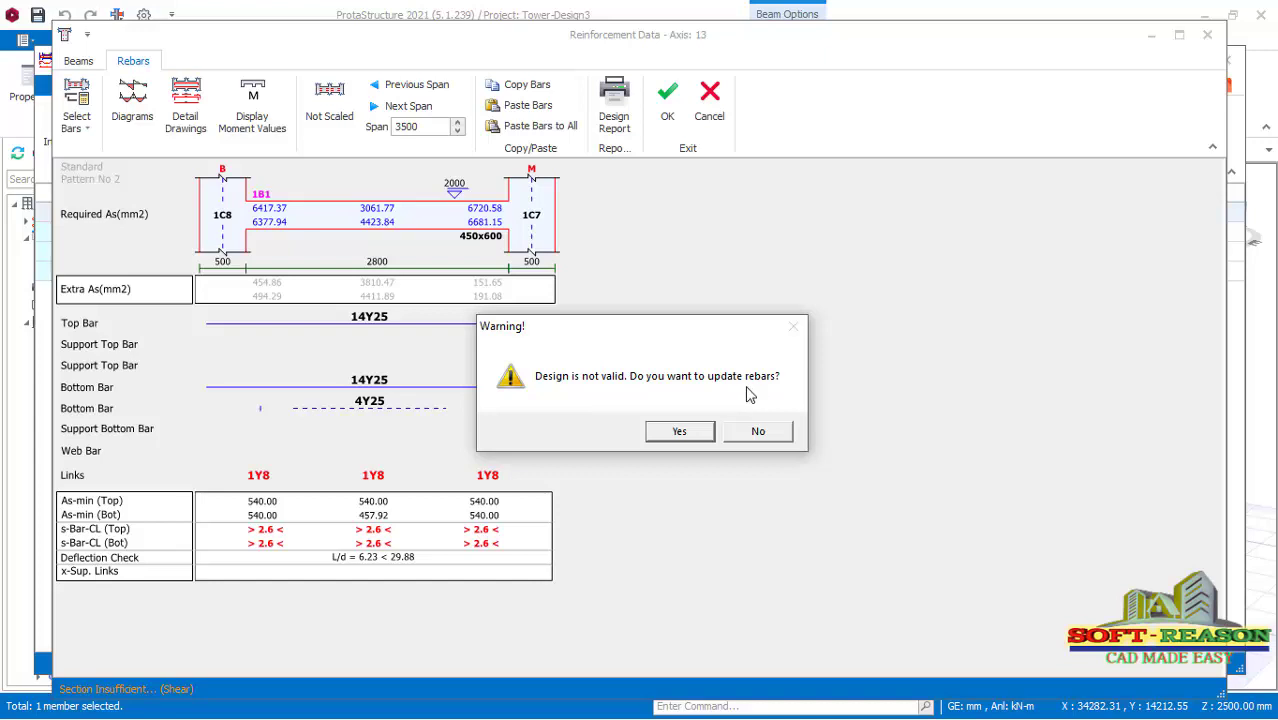
click(682, 434)
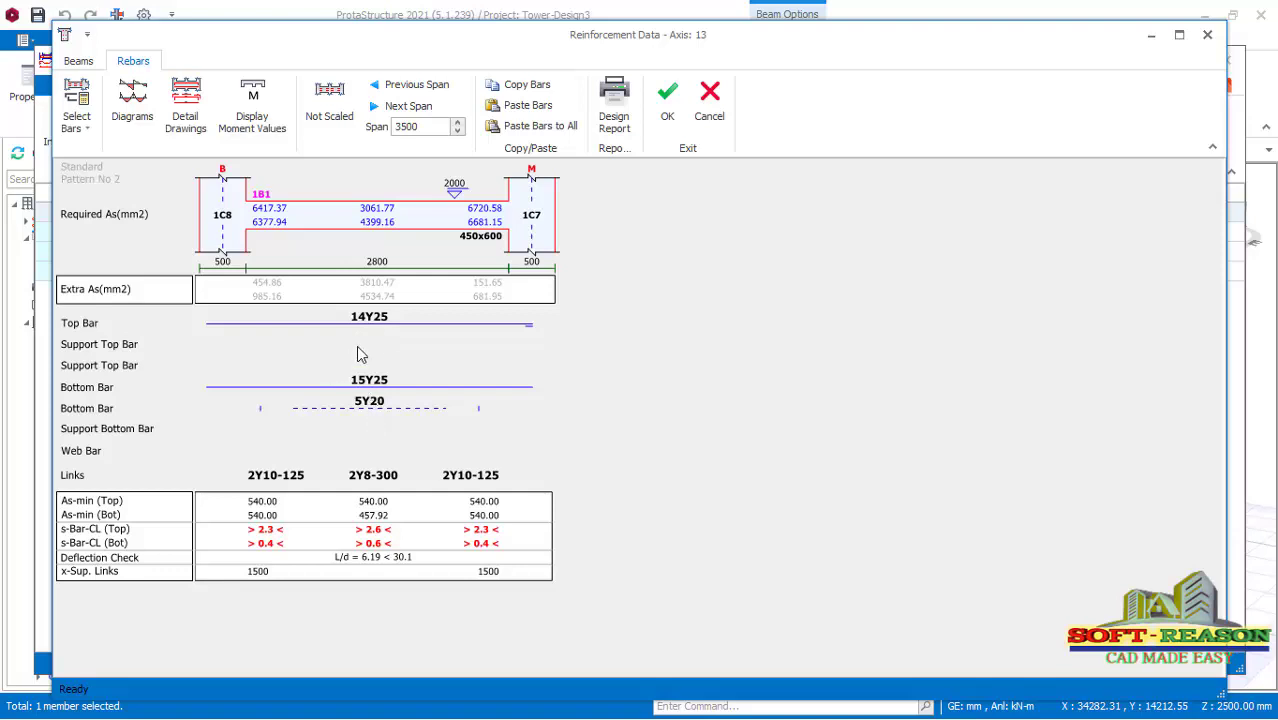
Extend beam 1B1's 5Y20 second-layer bottom bars to the face at both ends and accept the reinforcement.
click(373, 415)
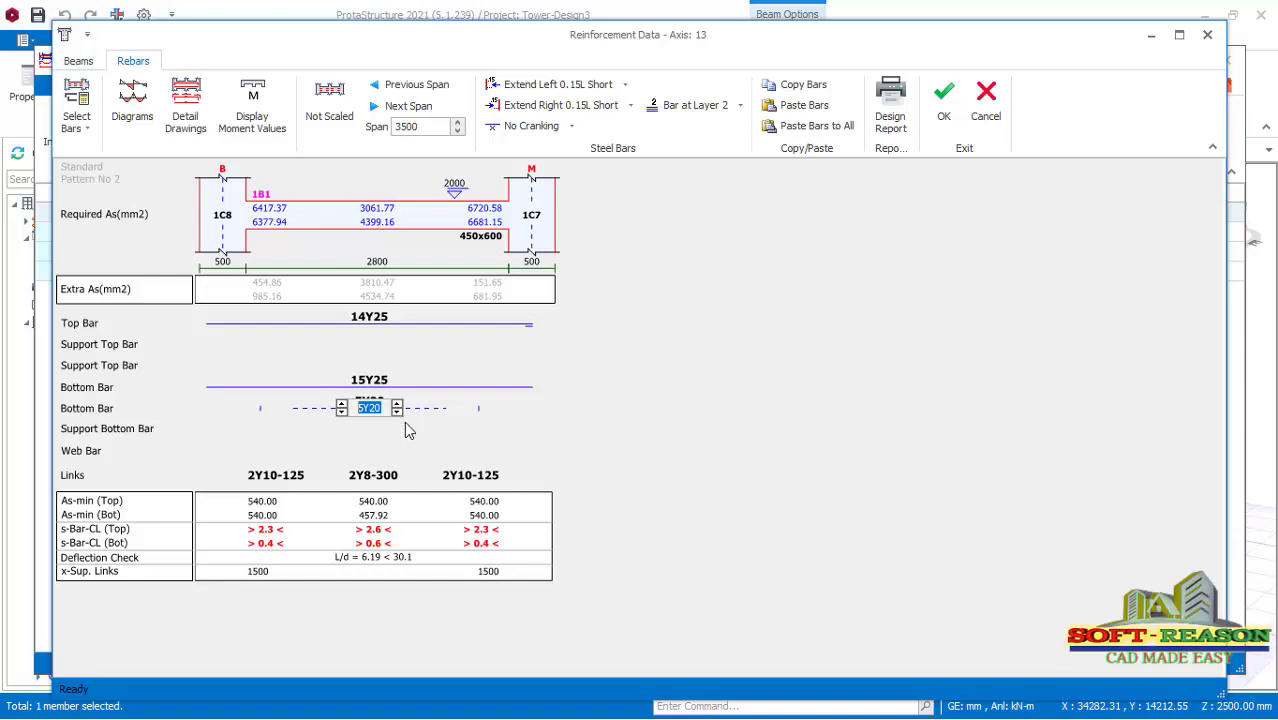
click(527, 108)
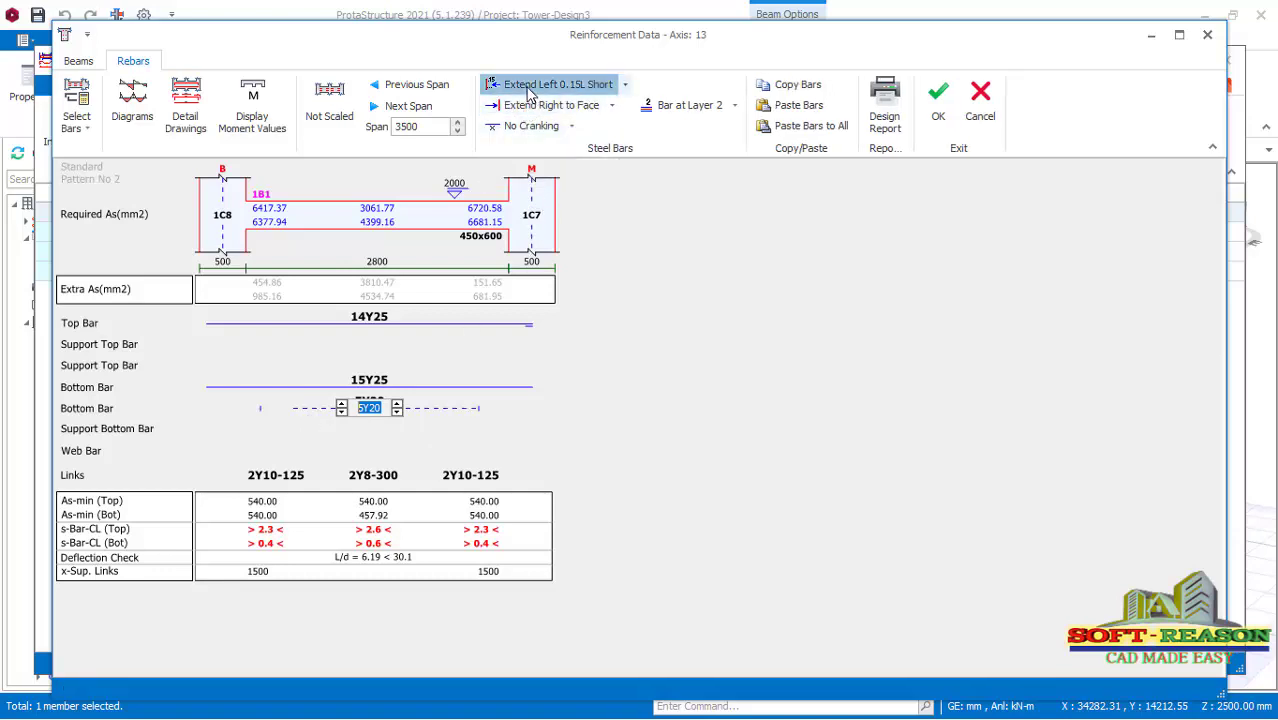
click(520, 87)
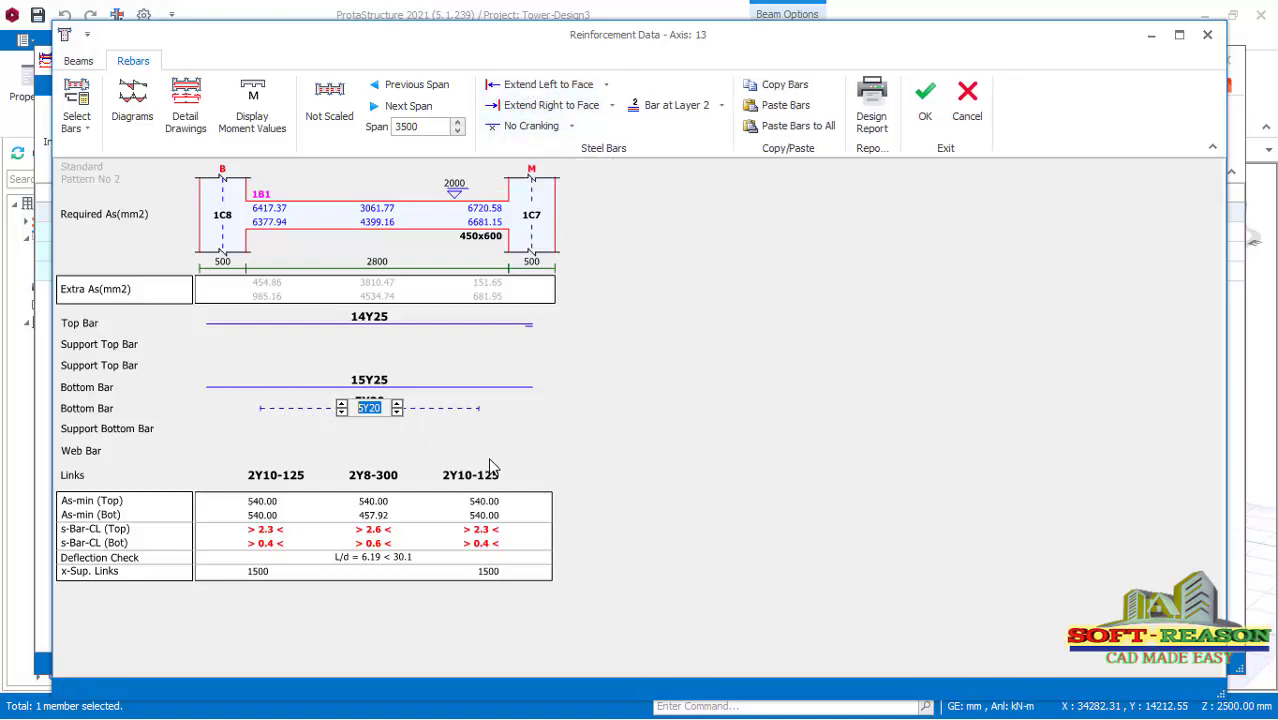
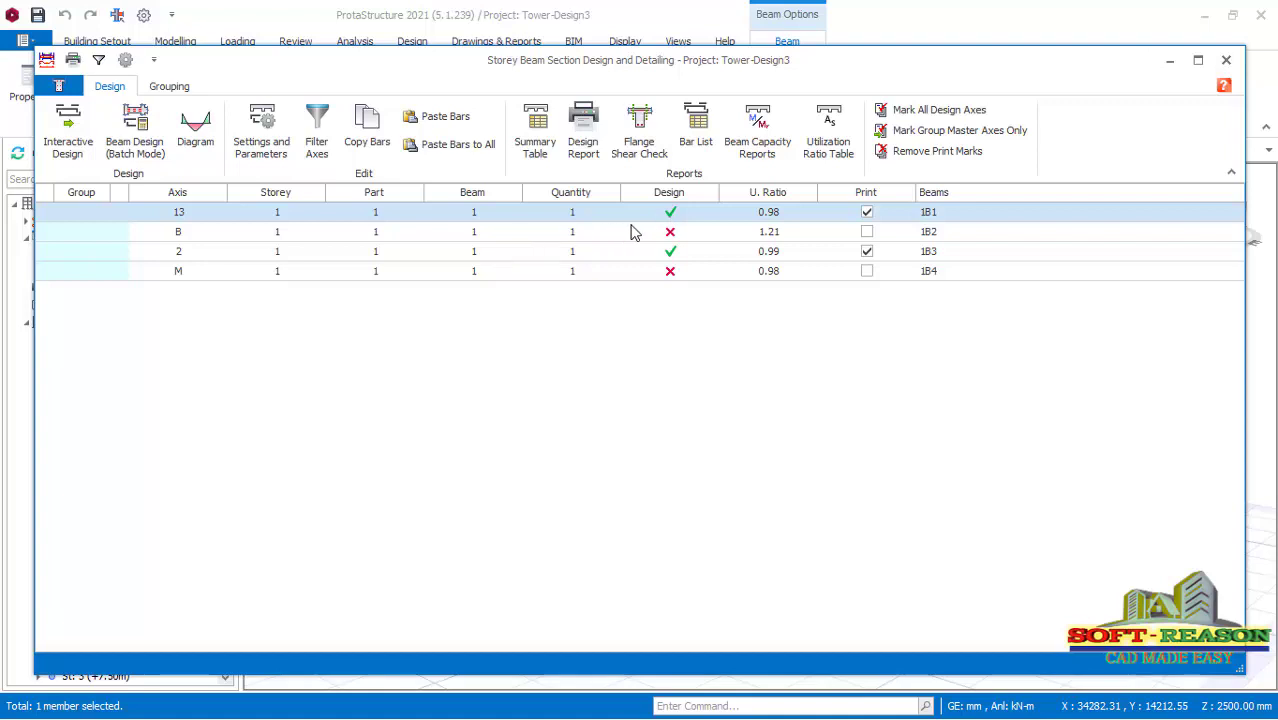
Run the interactive design of beam 1B2 on axis B and update its rebars.
click(669, 235)
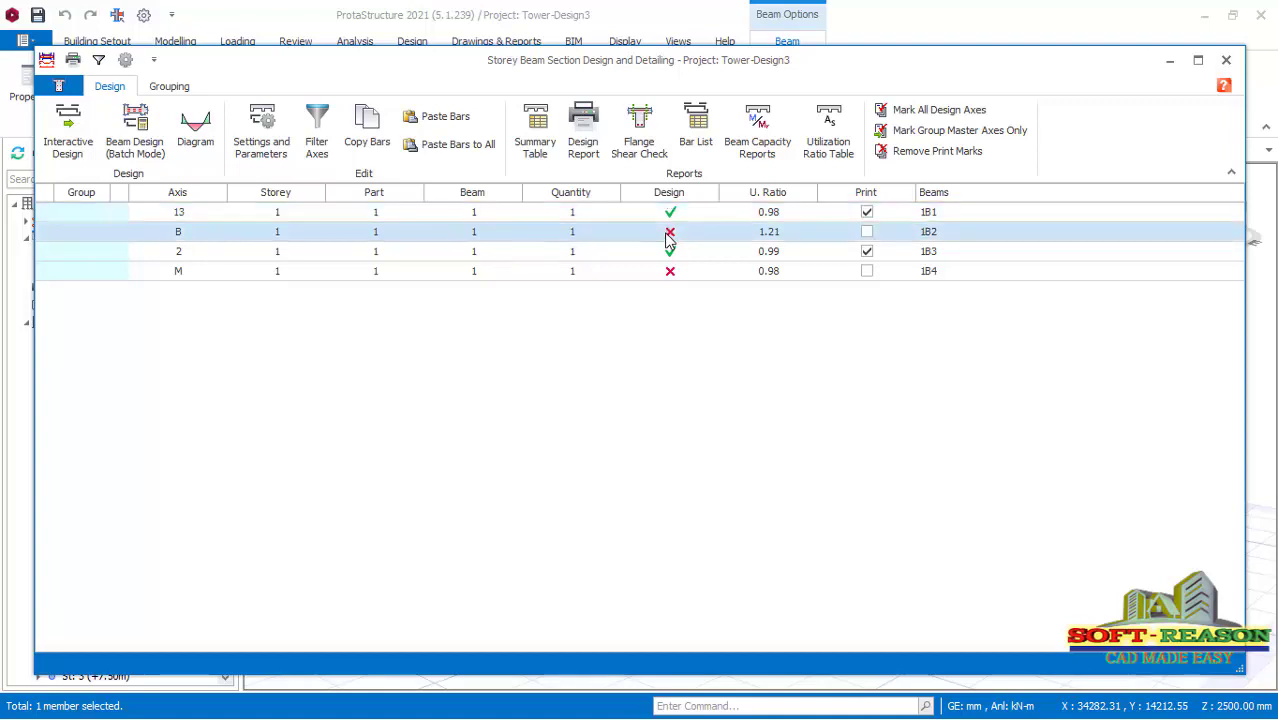
click(65, 155)
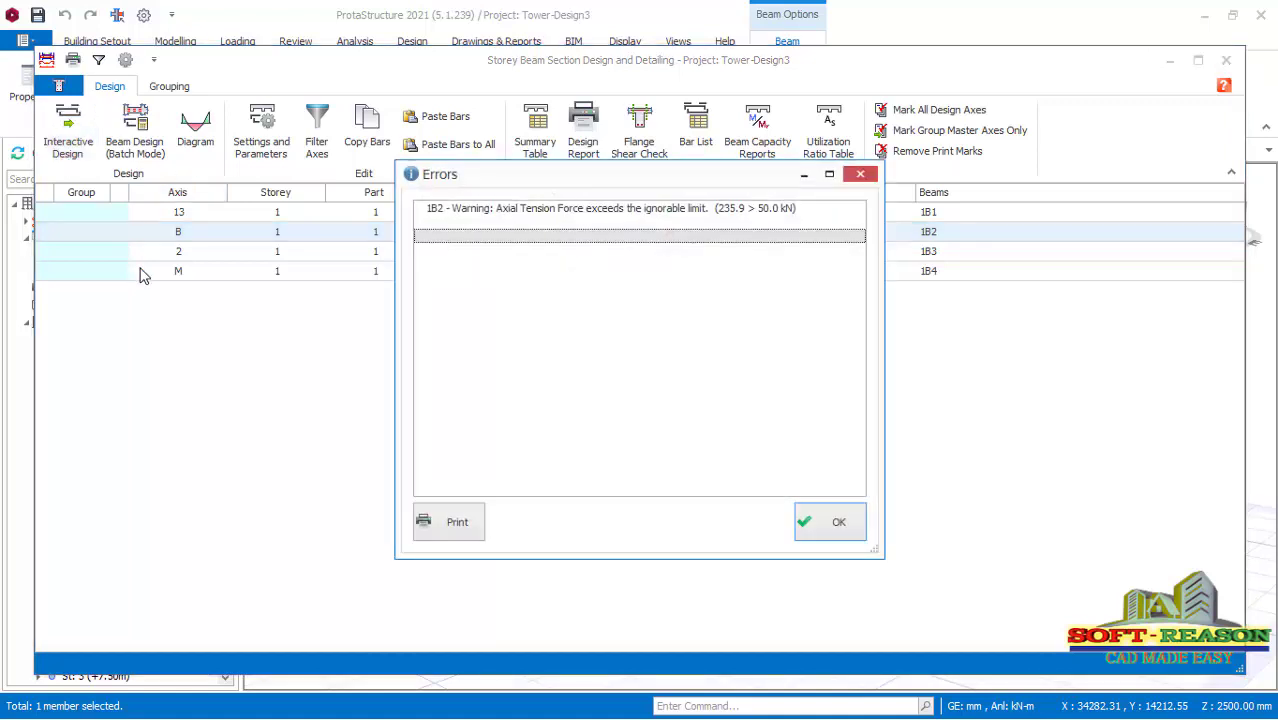
click(829, 525)
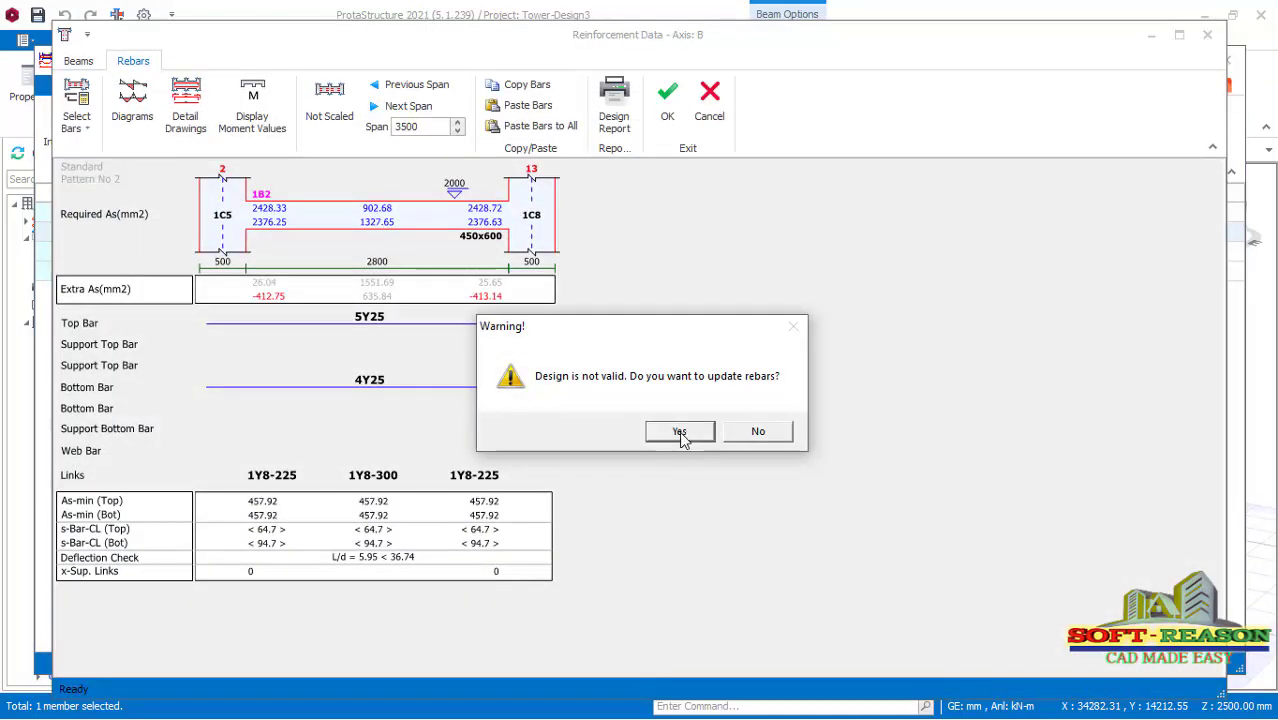
click(680, 433)
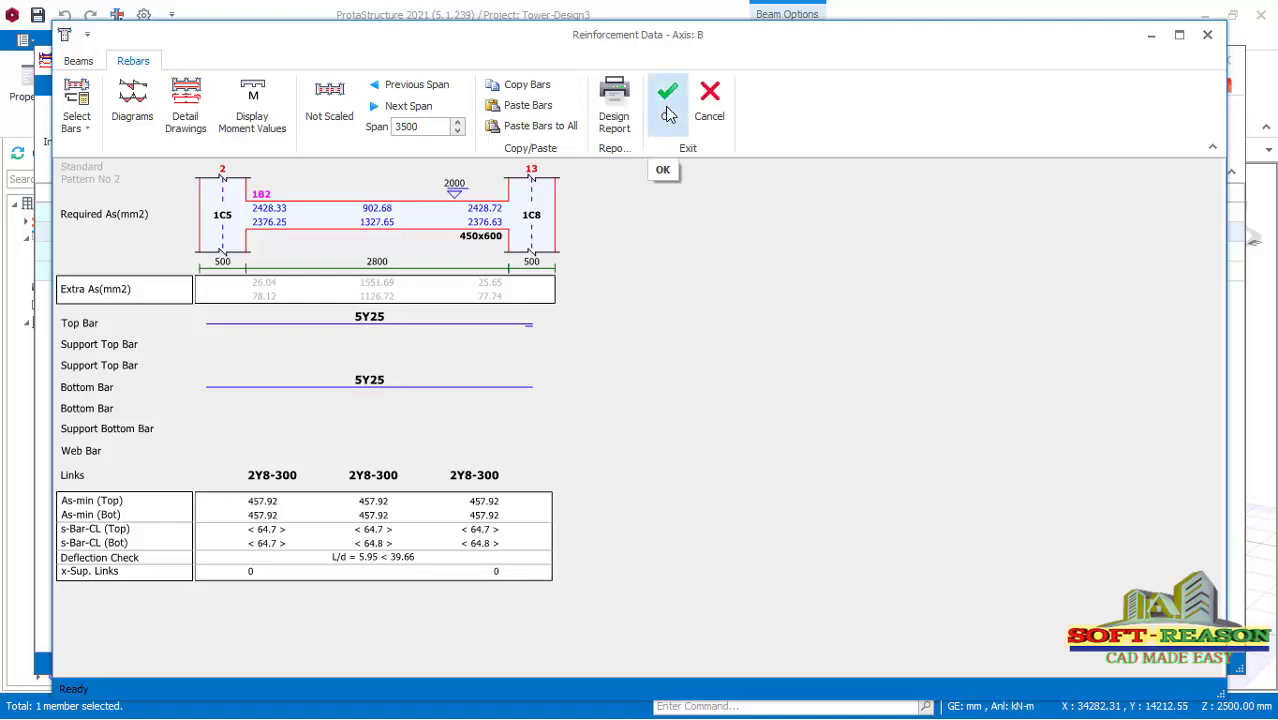
View beam 1B2's design diagrams and cycle through the three deflection display types.
click(142, 114)
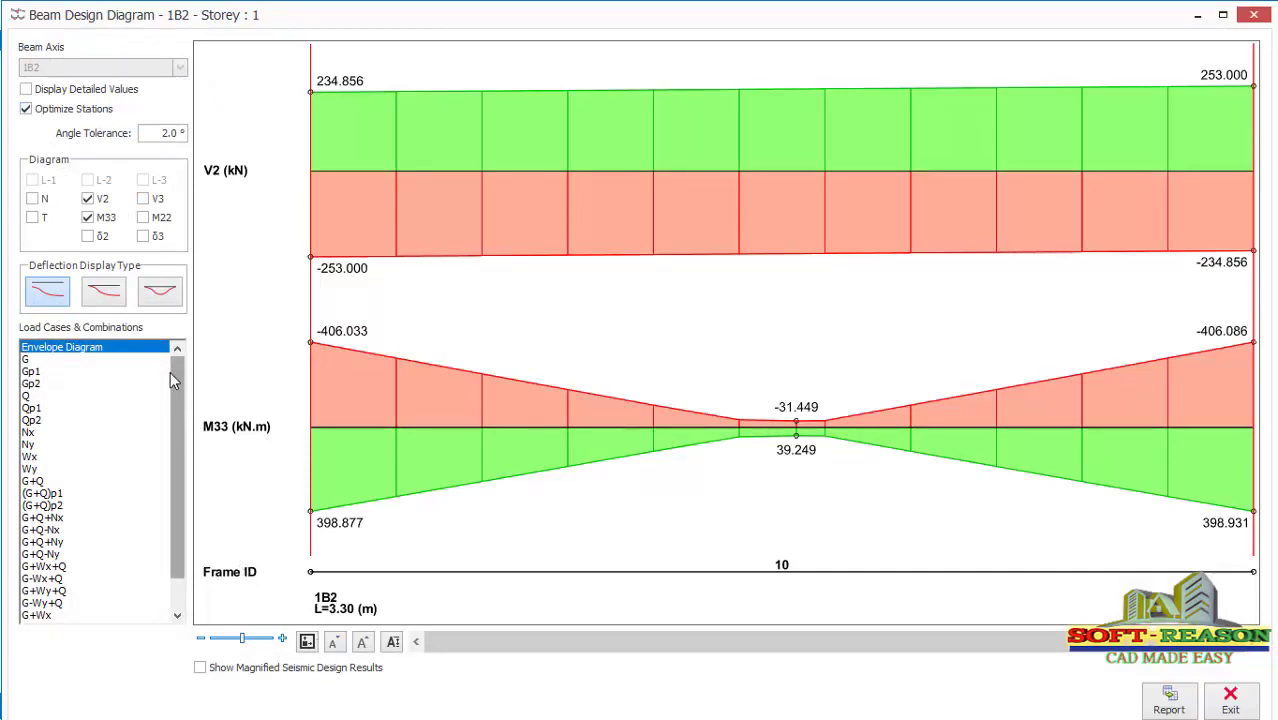
click(176, 291)
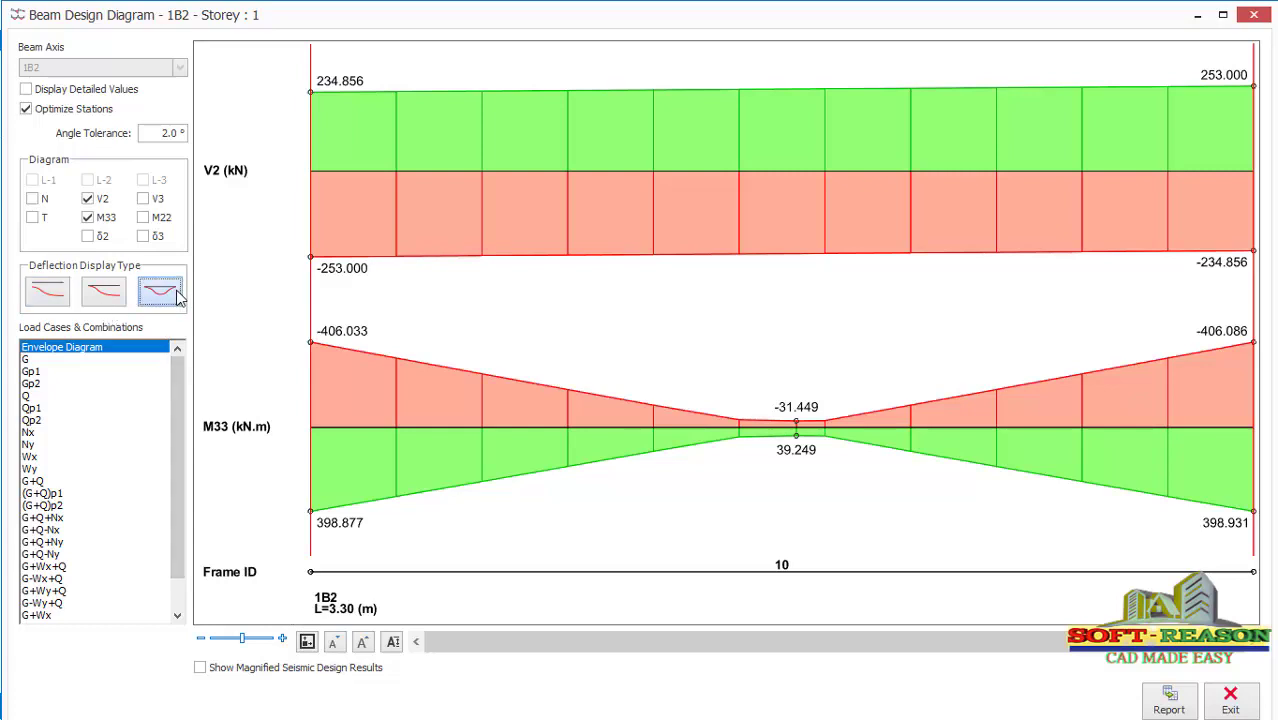
click(110, 303)
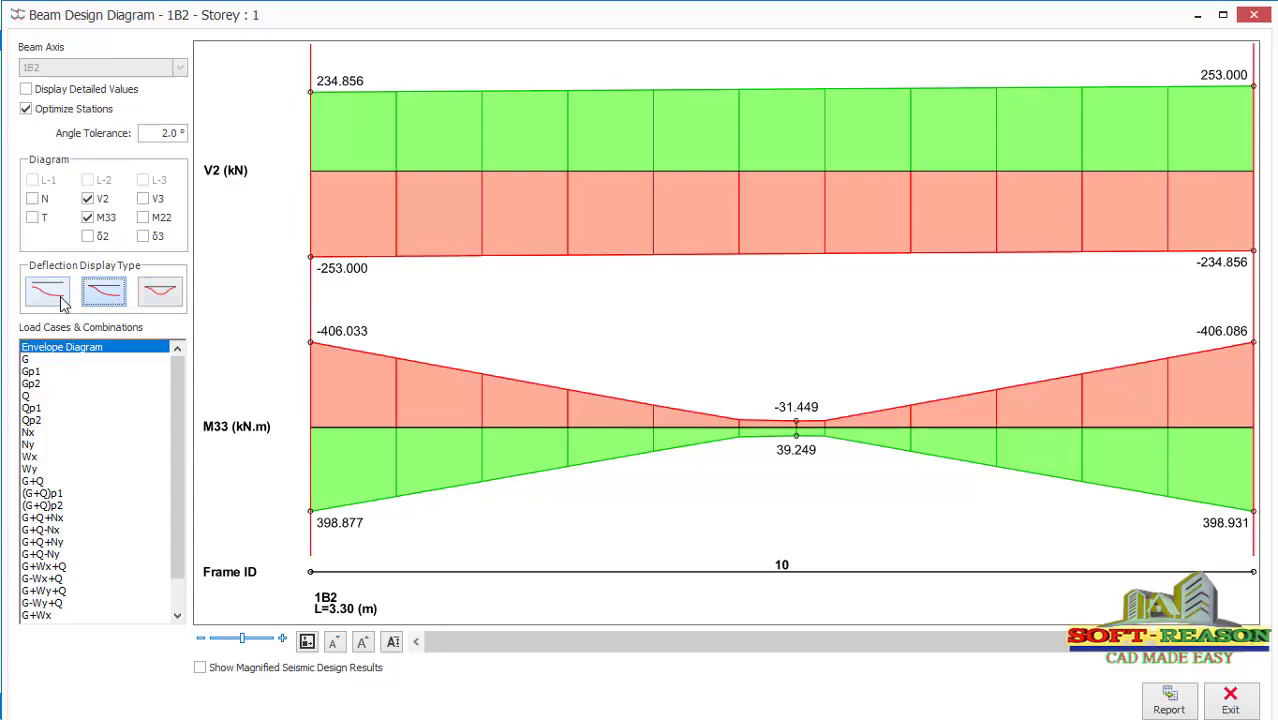
click(63, 303)
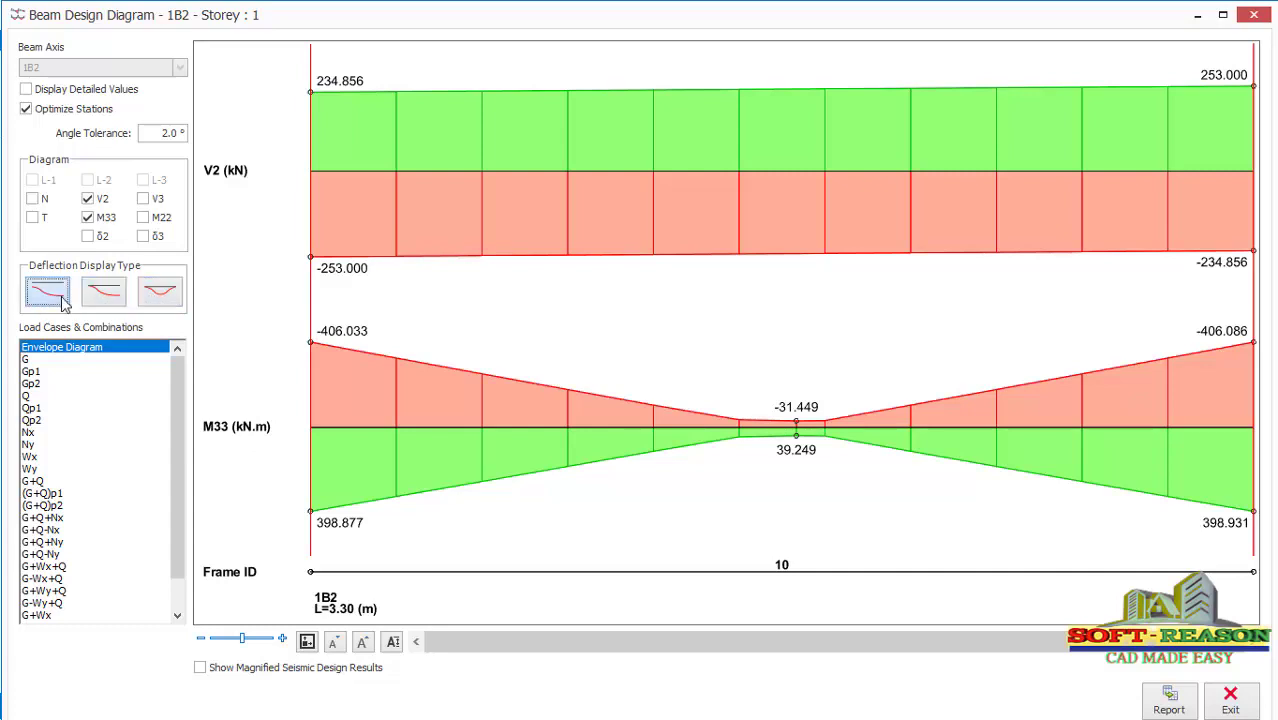
Hide beam 1B2's V2 and M33 diagrams and view its V3 and M22 envelope diagrams one at a time.
click(88, 199)
click(89, 218)
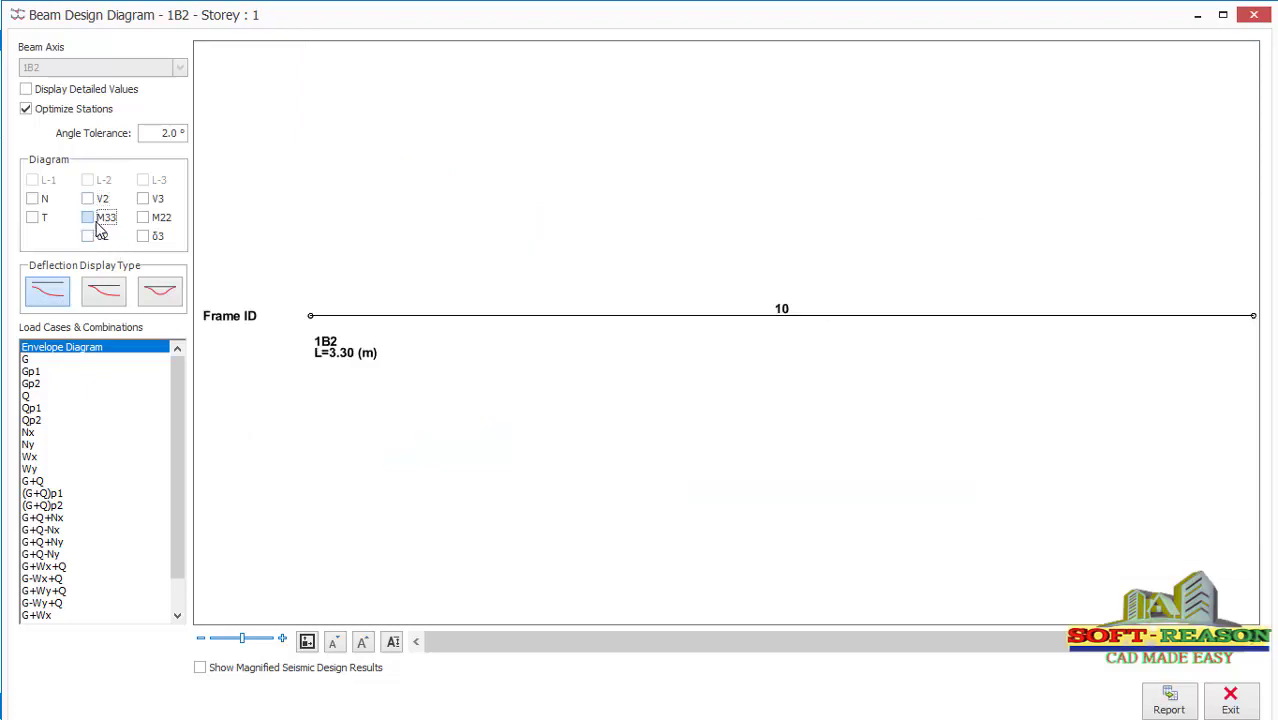
click(145, 201)
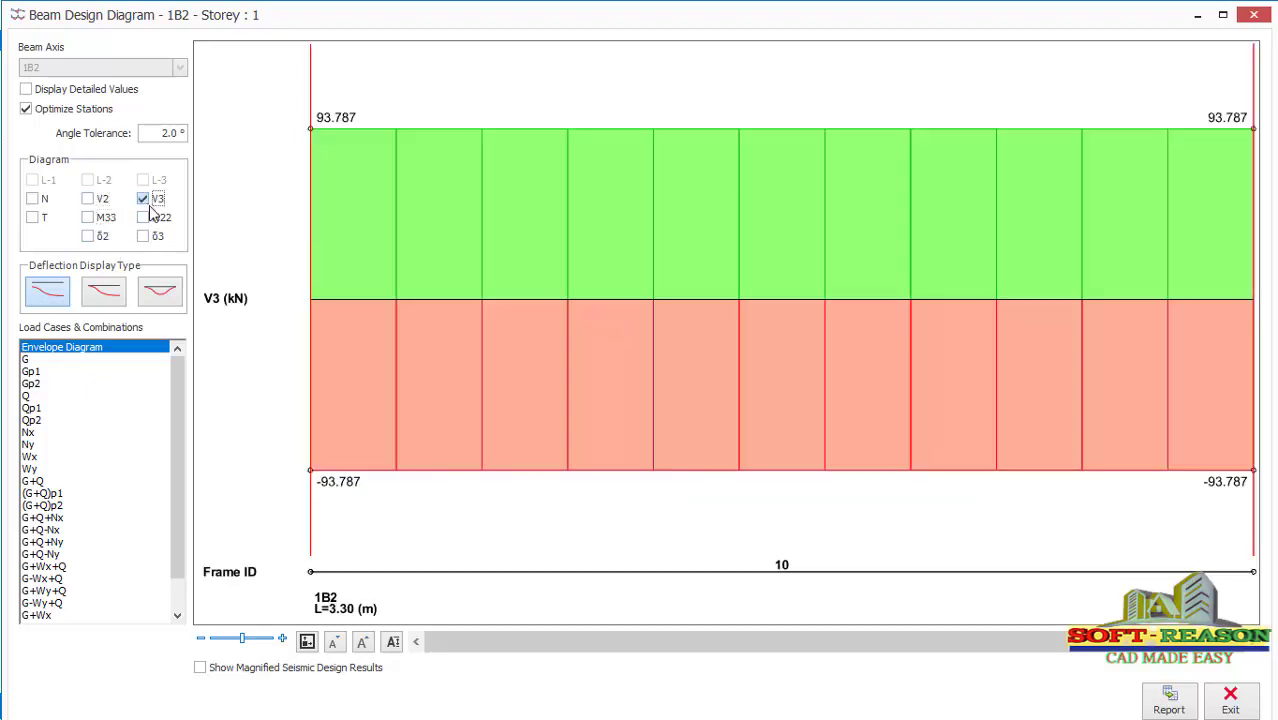
click(144, 200)
click(145, 218)
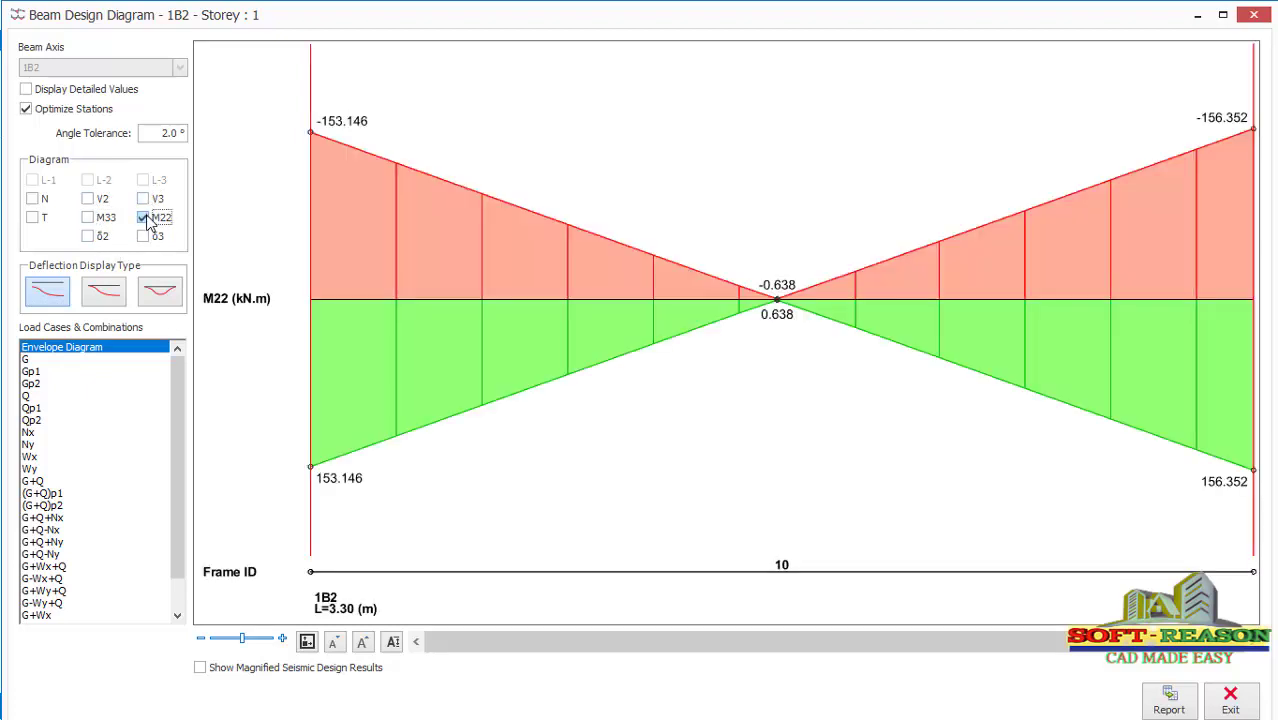
click(145, 218)
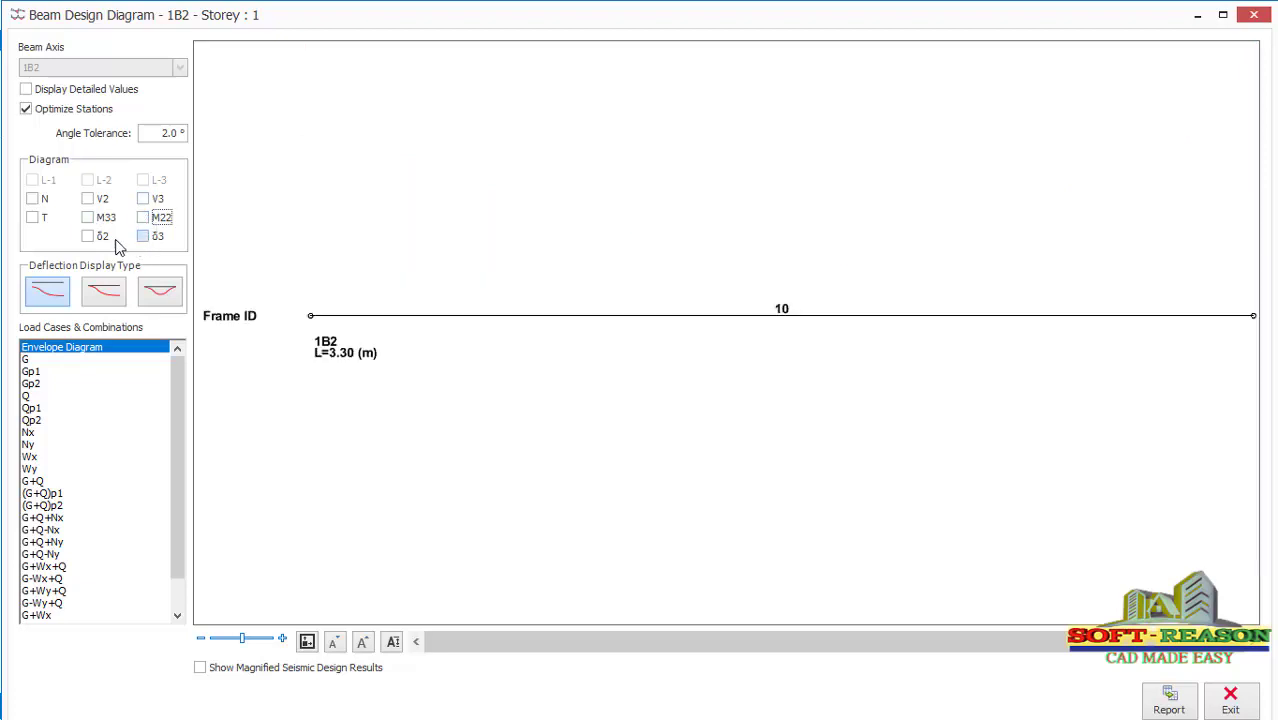
View beam 1B2's axial force N envelope diagram, hide it again and turn on the detailed values display.
click(33, 200)
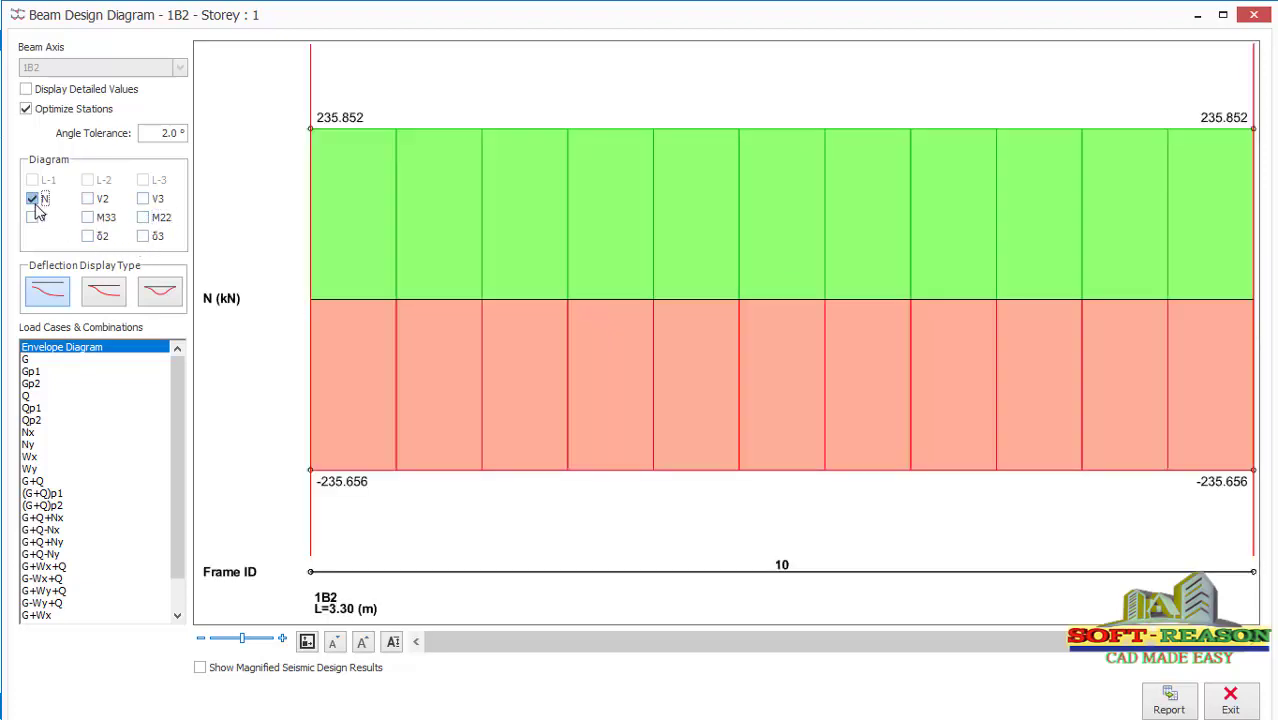
click(33, 200)
click(28, 90)
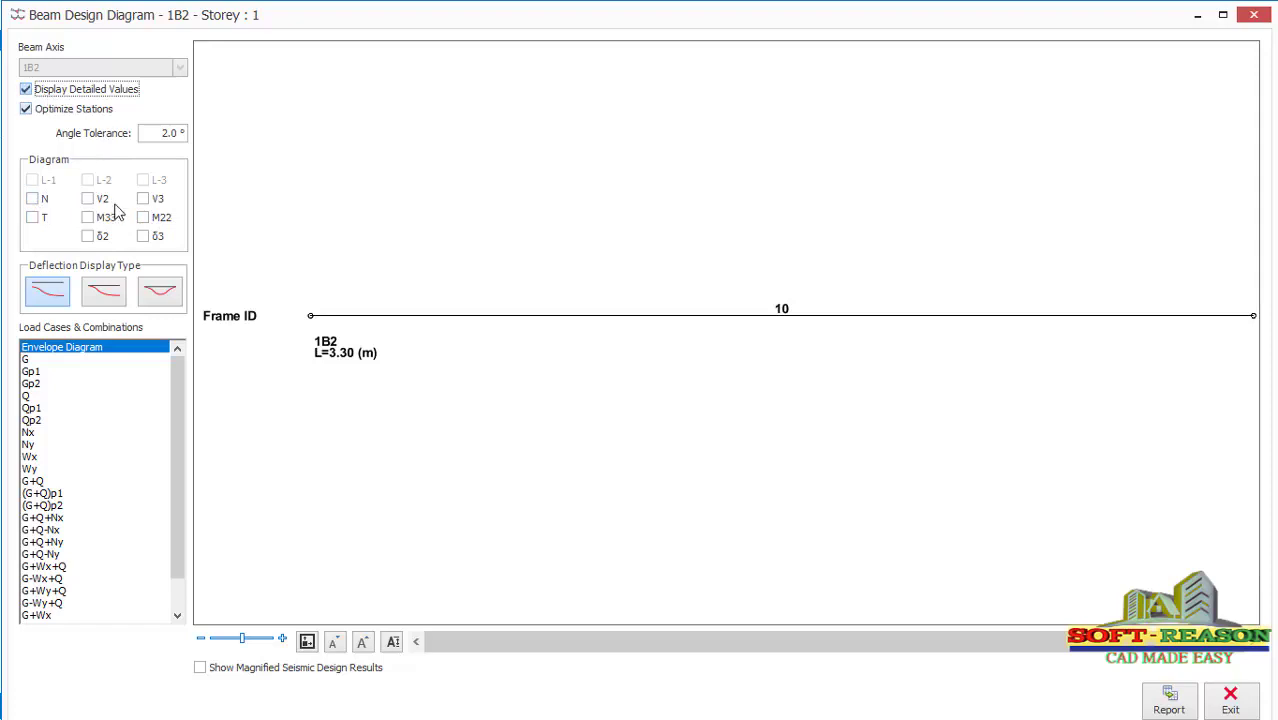
View beam 1B2's δ3, δ2, M33 and M22 envelope diagrams with detailed values, hiding all of them at the end.
click(144, 237)
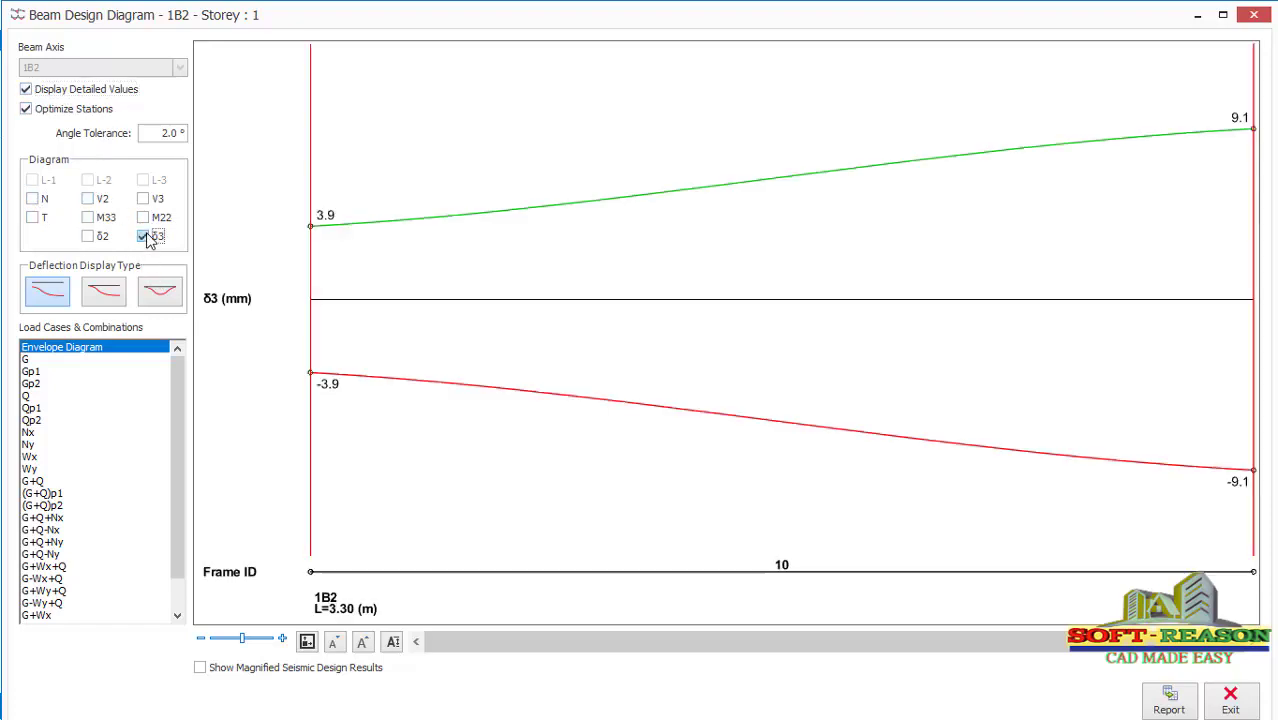
click(89, 238)
click(88, 217)
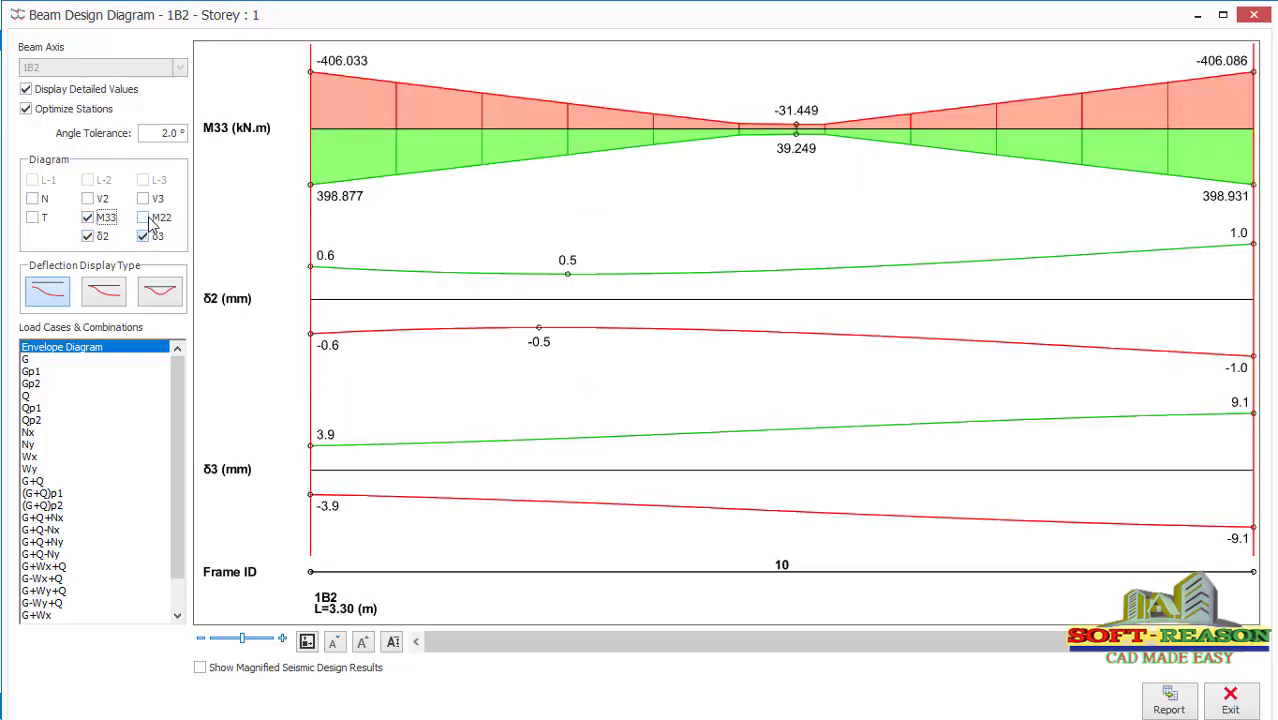
click(144, 217)
click(88, 217)
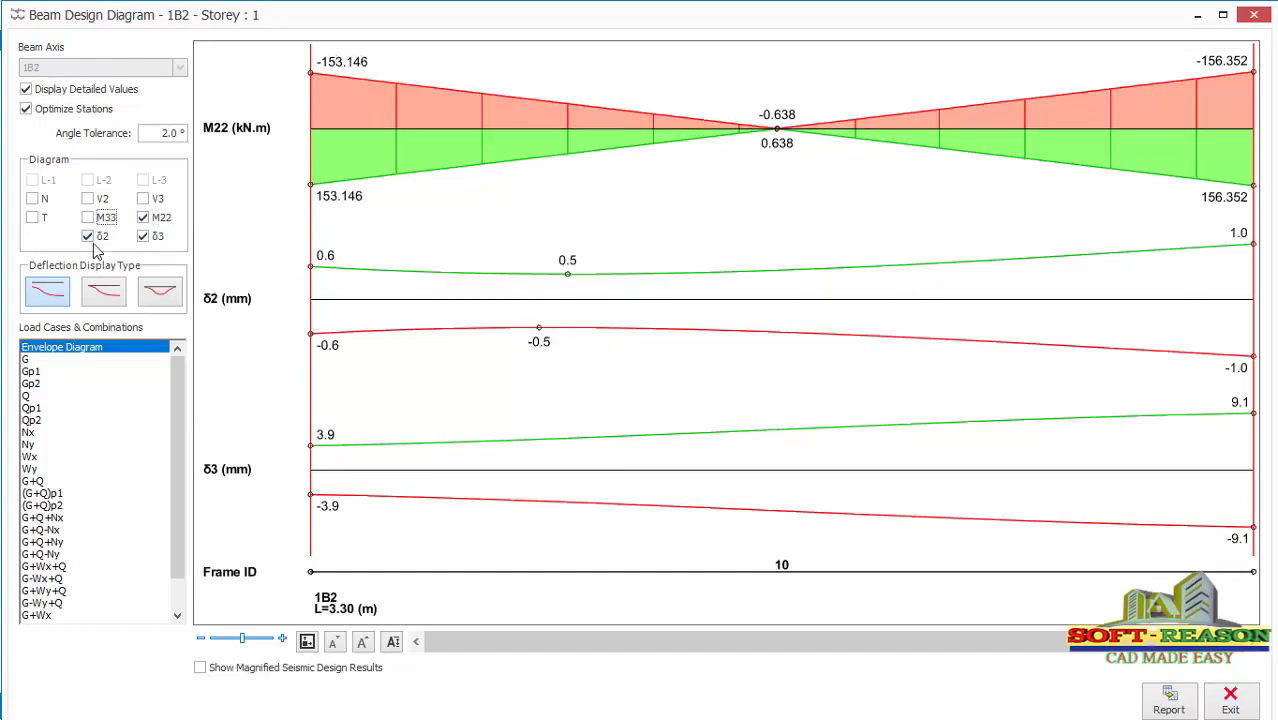
click(88, 236)
click(144, 236)
click(144, 217)
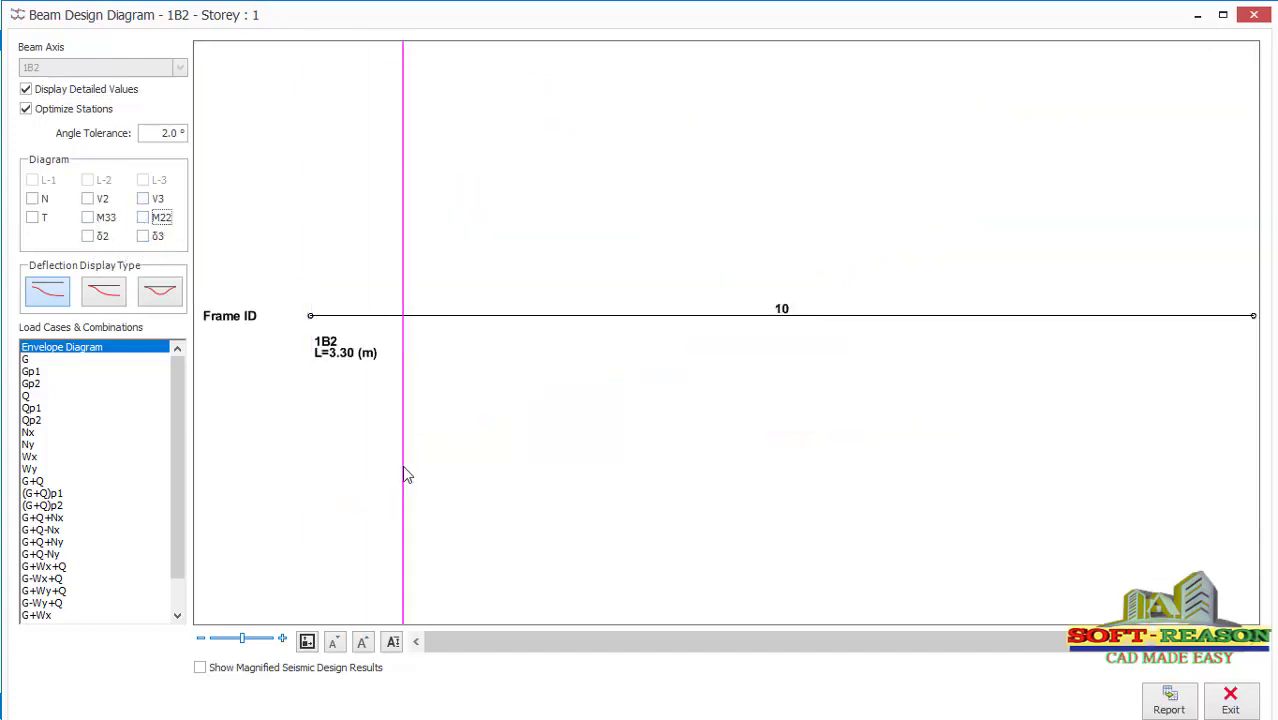
Close beam 1B2's design diagrams and accept its reinforcement.
click(1230, 705)
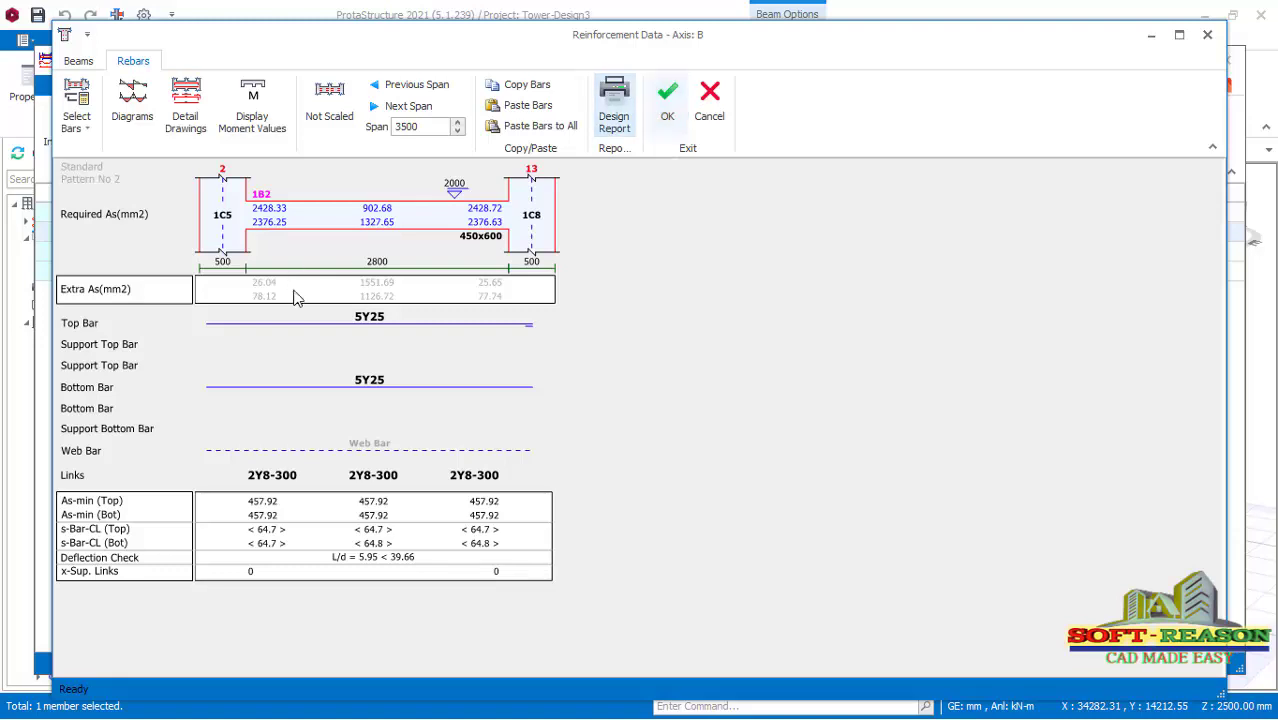
click(667, 118)
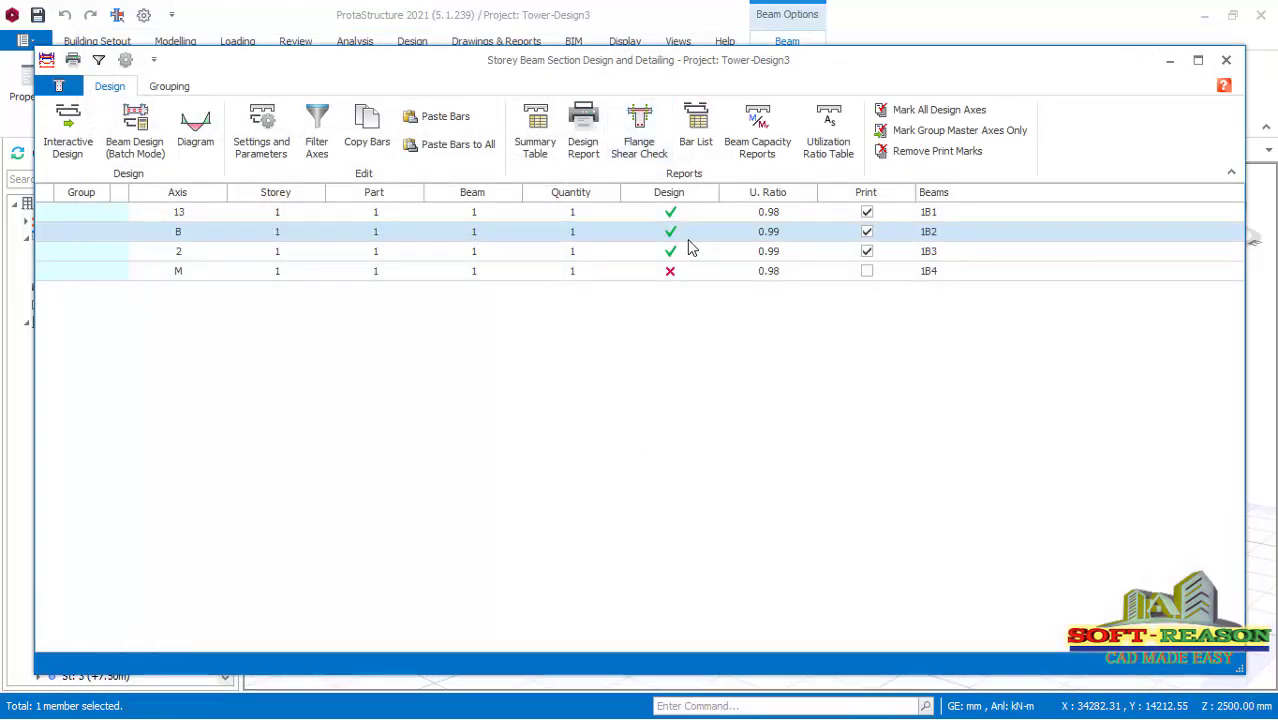
Run the interactive design of beam 1B4 on axis M and update its rebars.
click(634, 274)
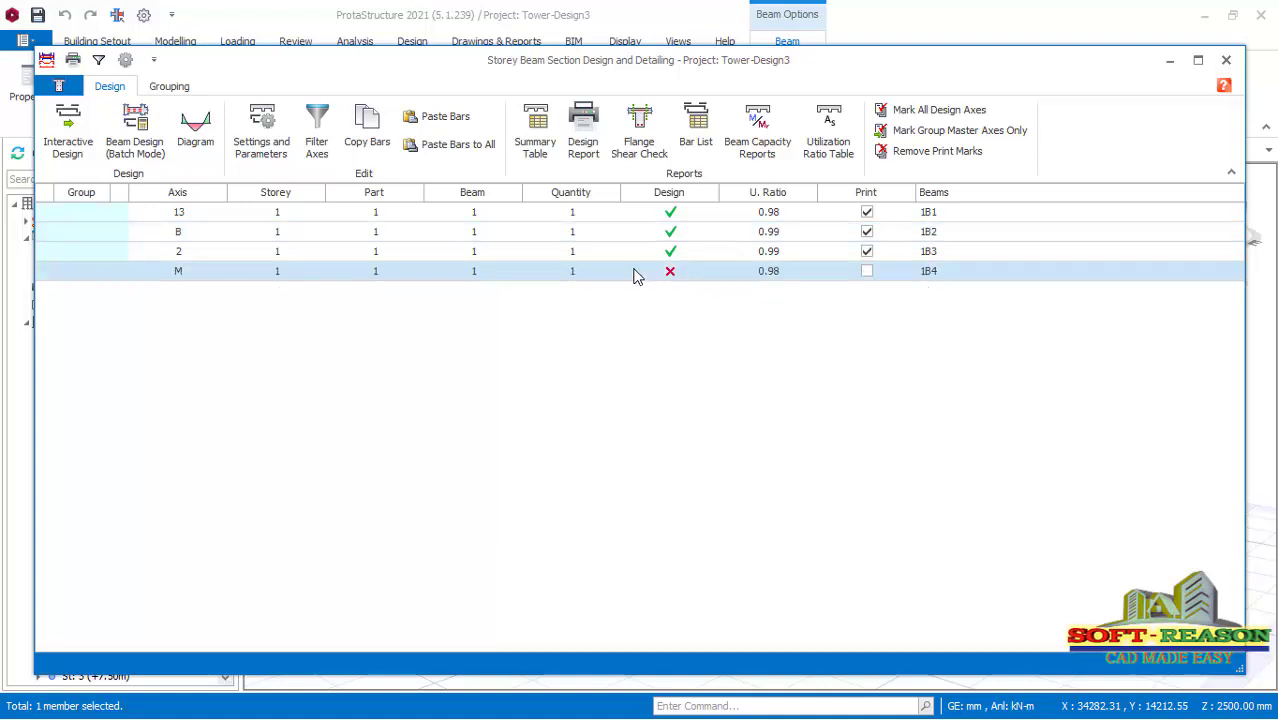
click(64, 150)
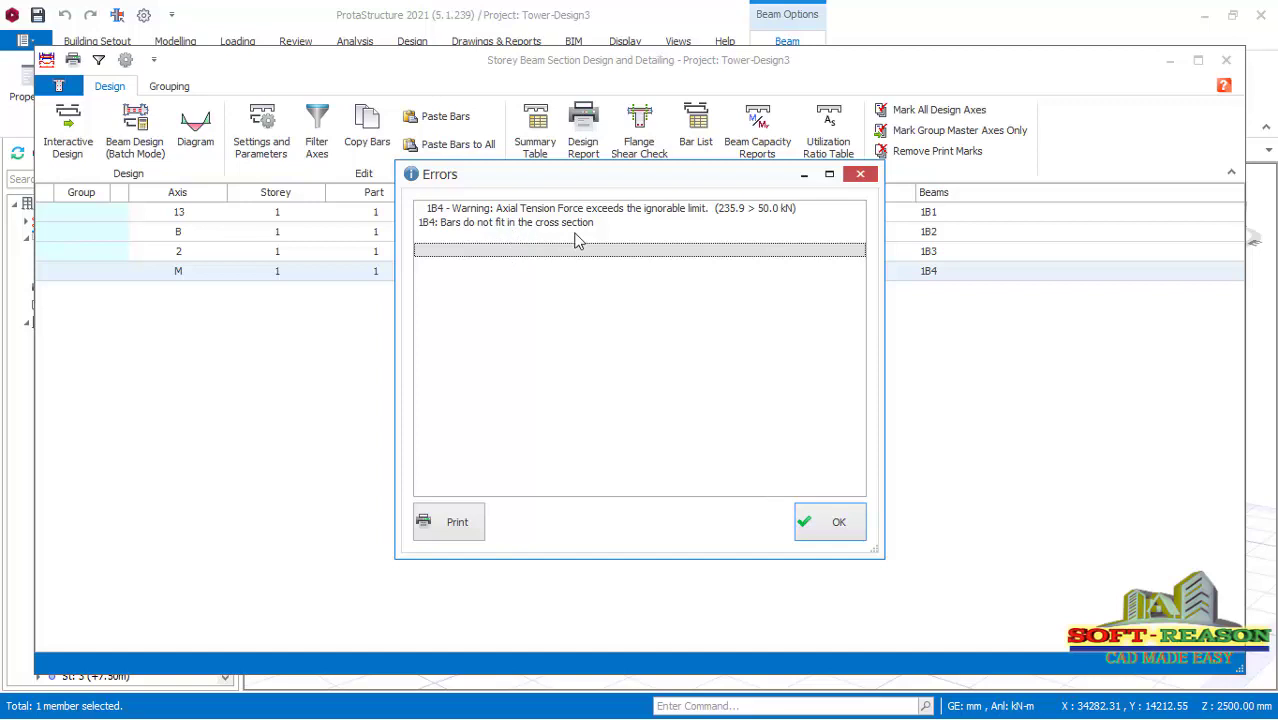
click(843, 527)
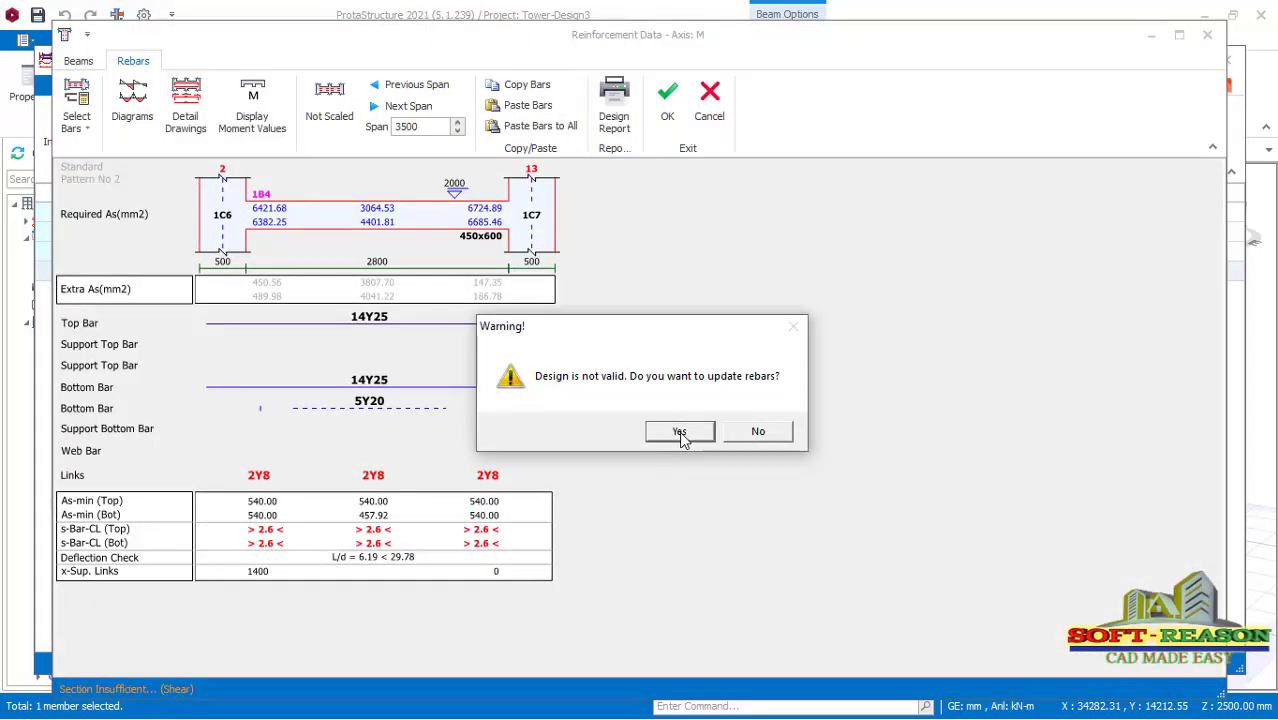
click(684, 438)
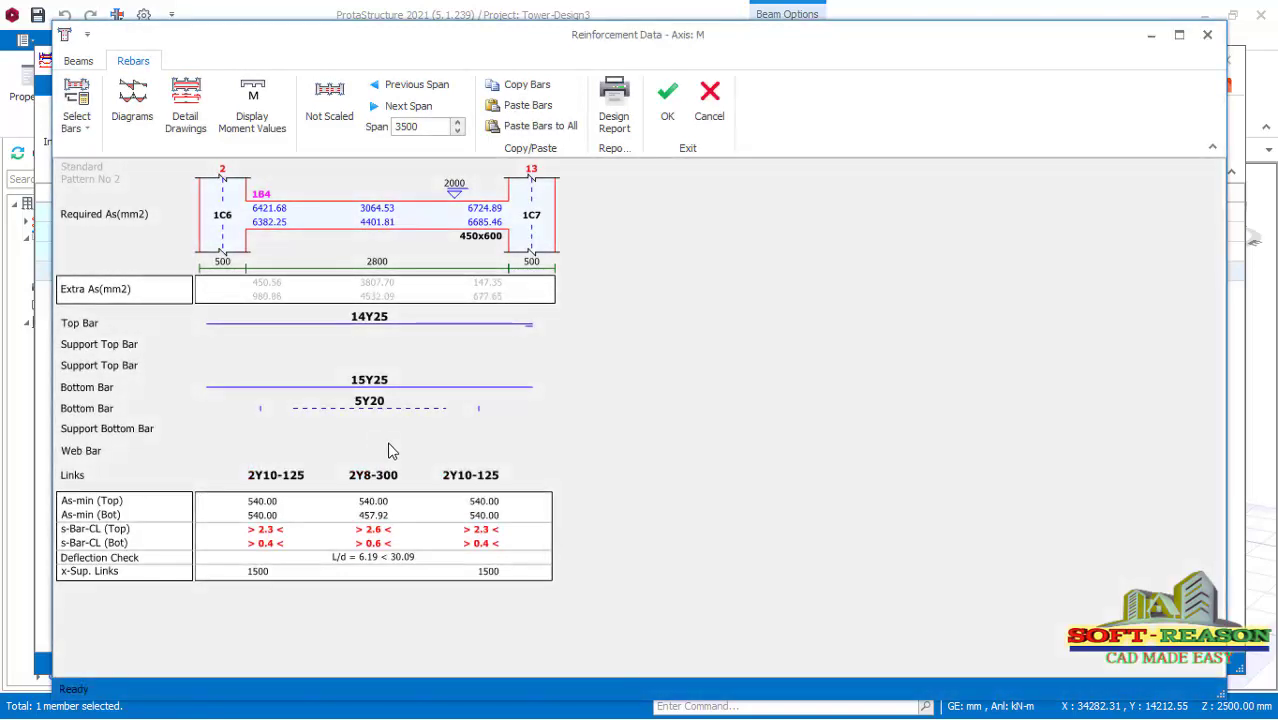
Extend beam 1B4's 5Y20 second-layer bottom bars to the face at both ends and accept the reinforcement.
click(324, 412)
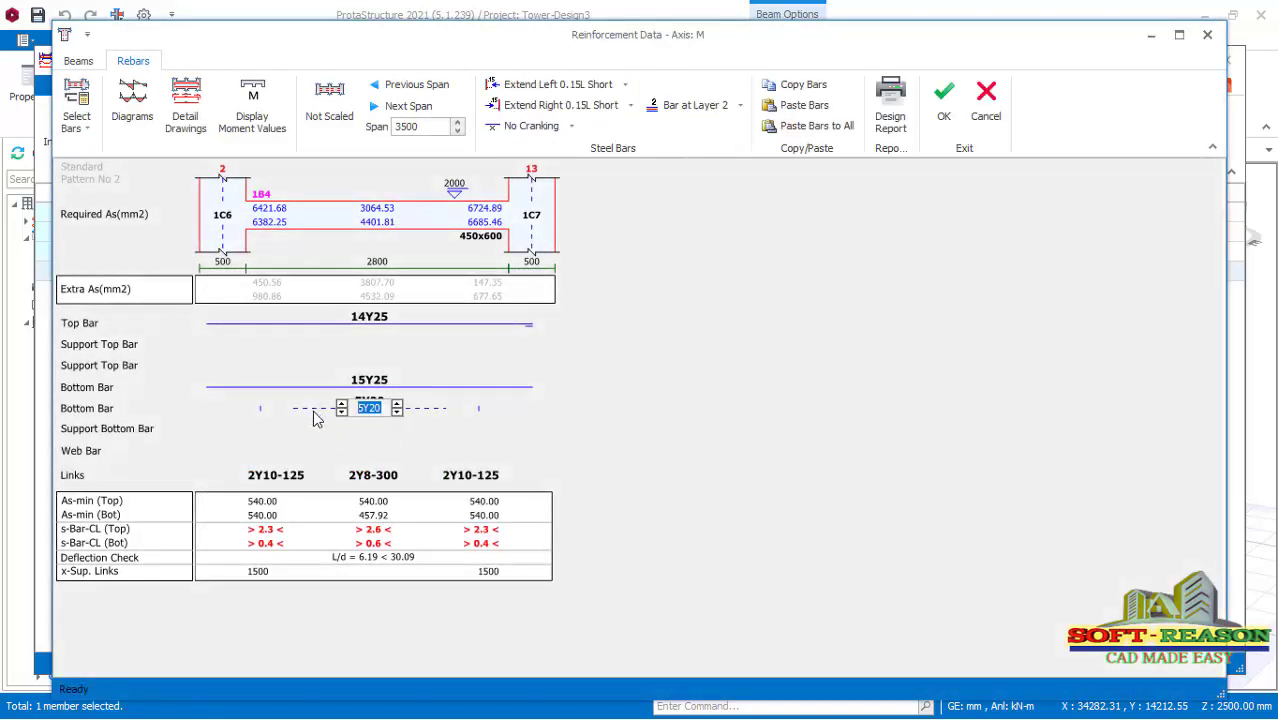
click(545, 105)
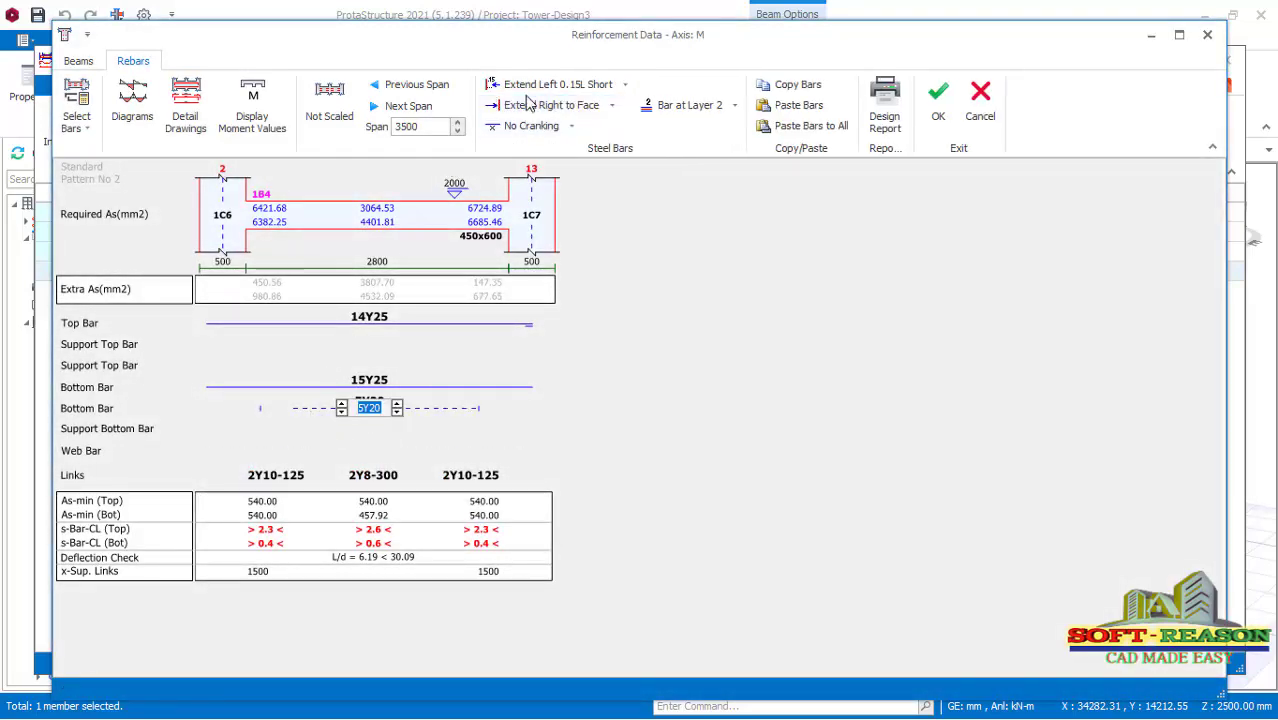
click(545, 84)
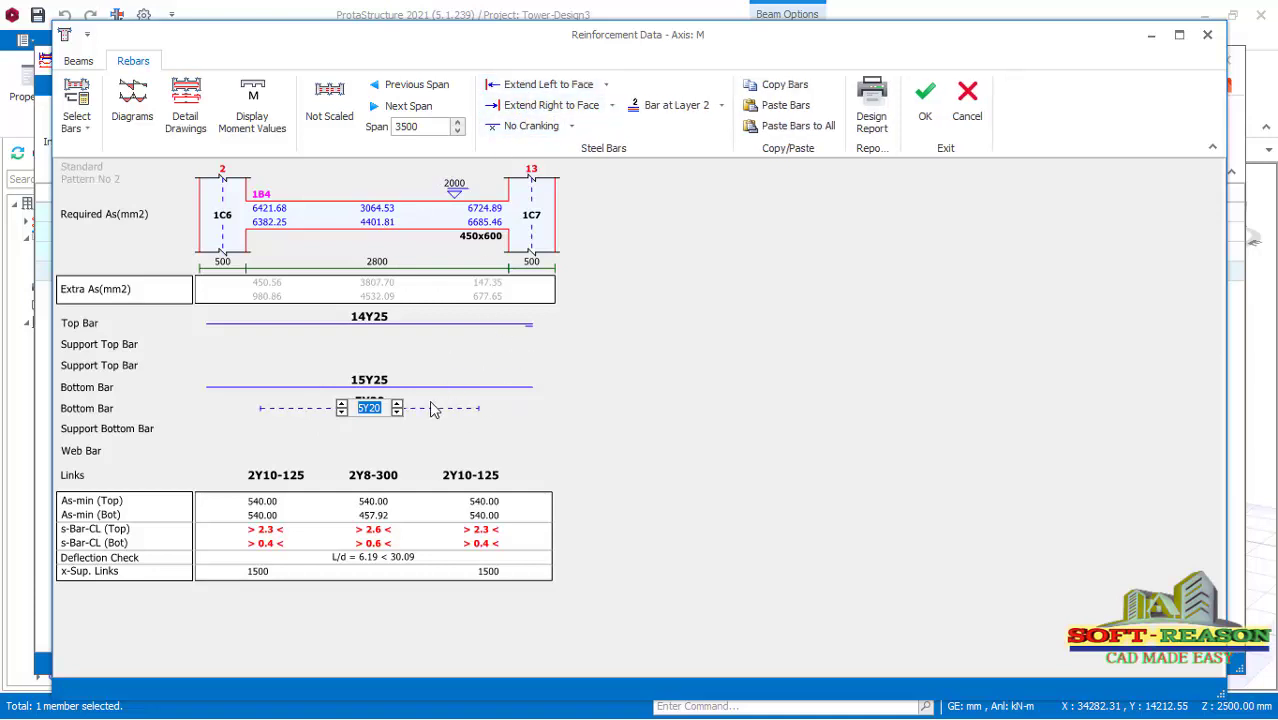
click(381, 326)
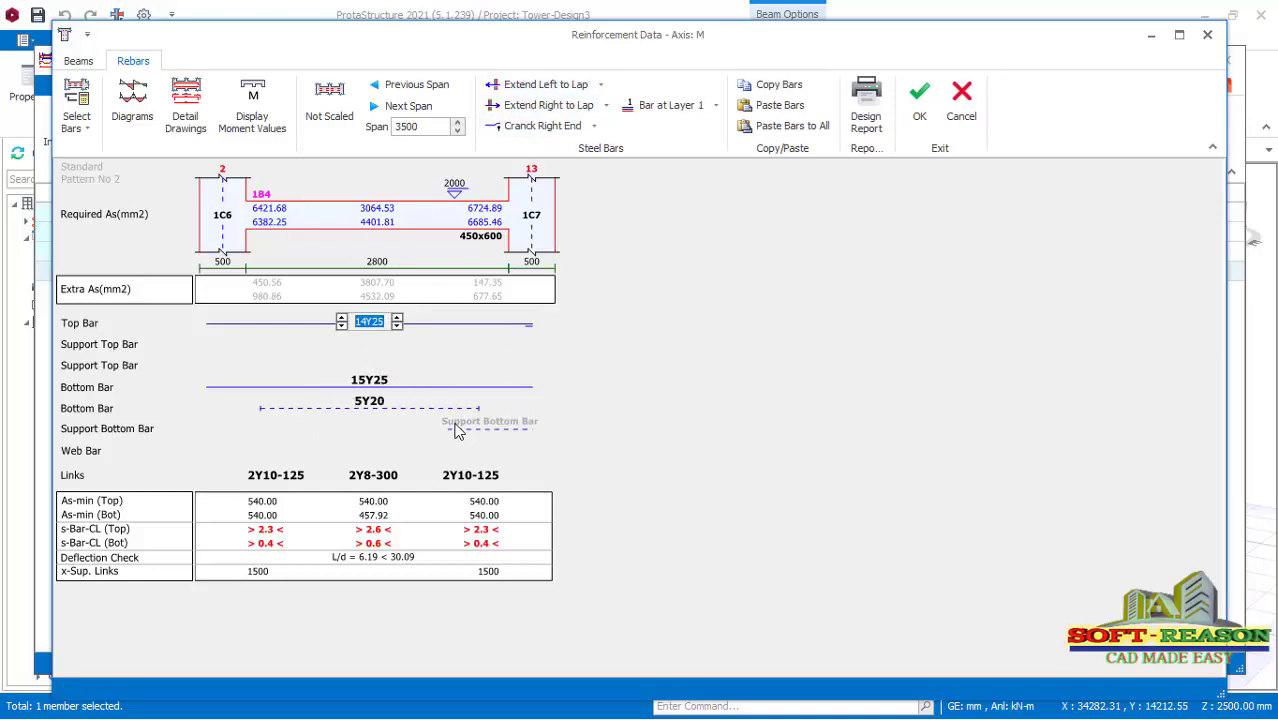
click(918, 110)
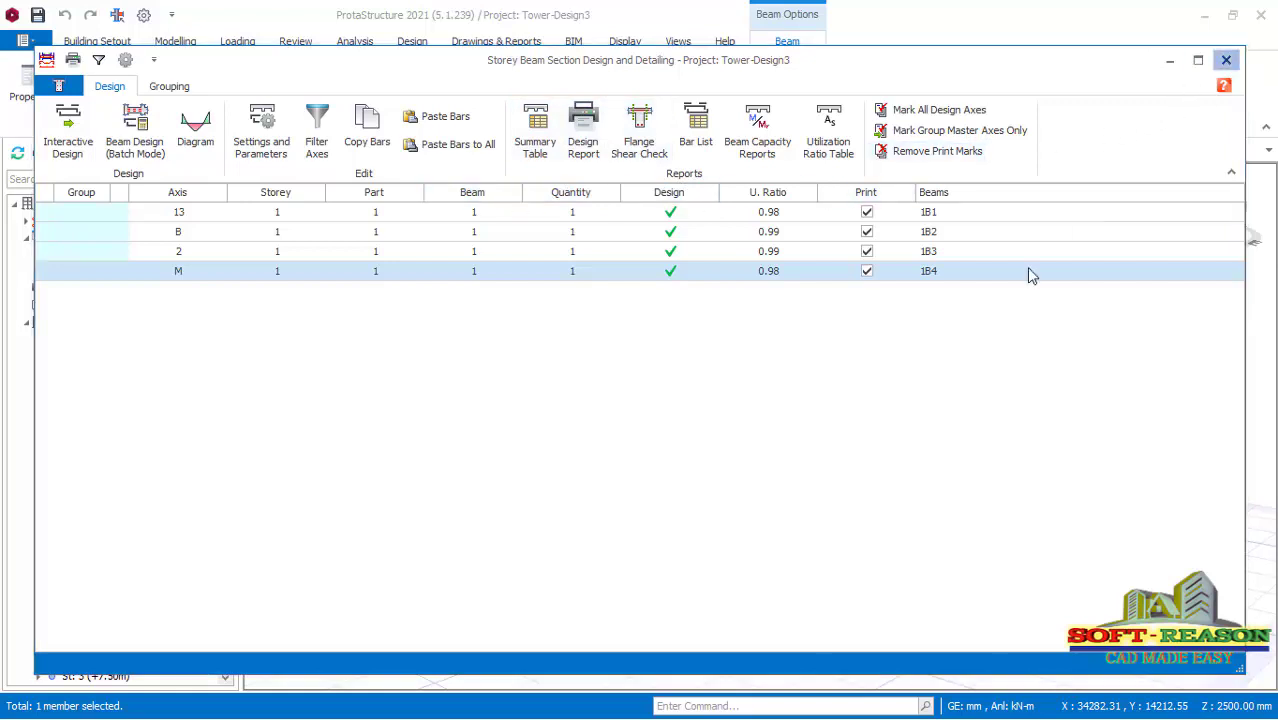
Close the storey beam design and open the reinforced concrete column design for the storey 1 columns.
key(Escape)
scroll(469, 505, up, 2)
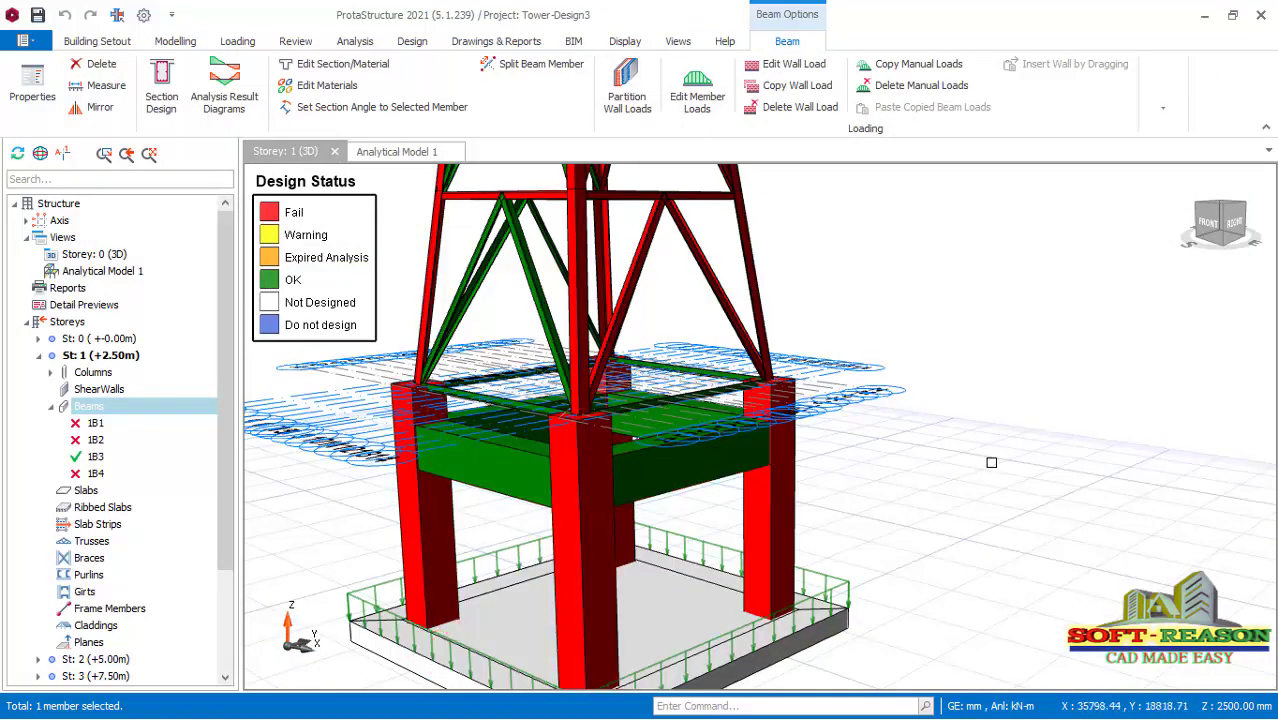
scroll(633, 437, down, 3)
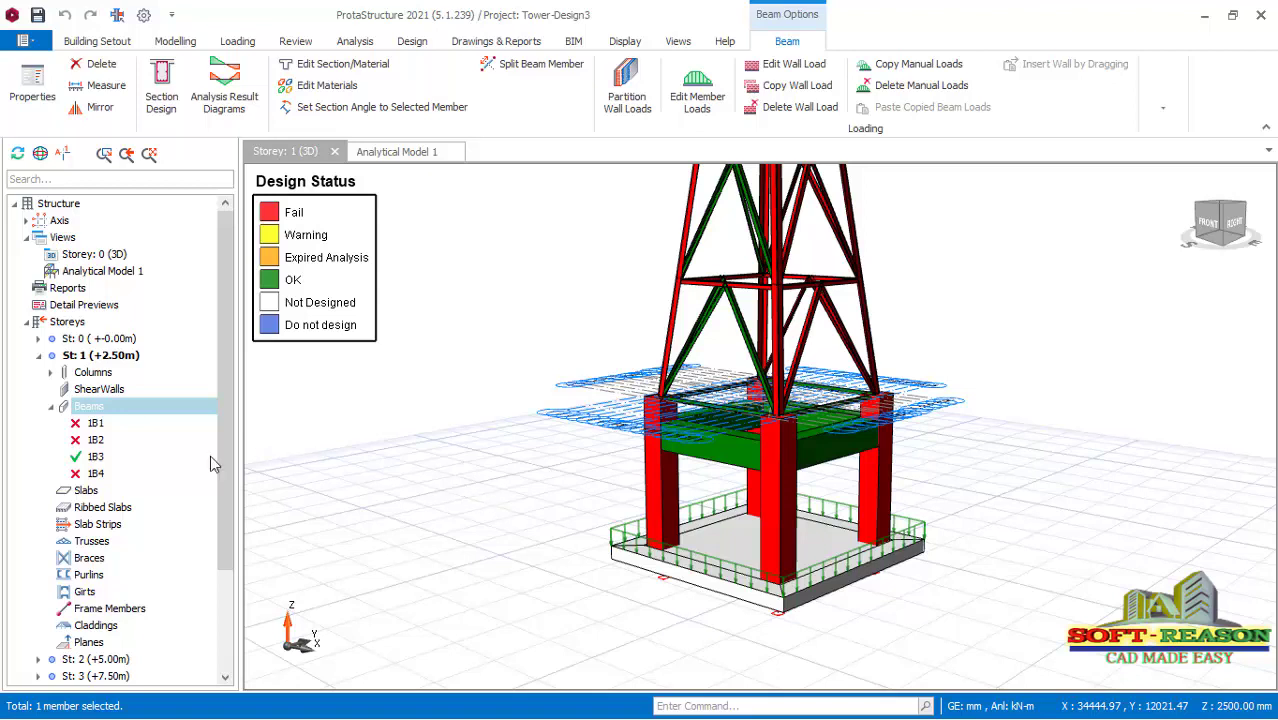
click(51, 406)
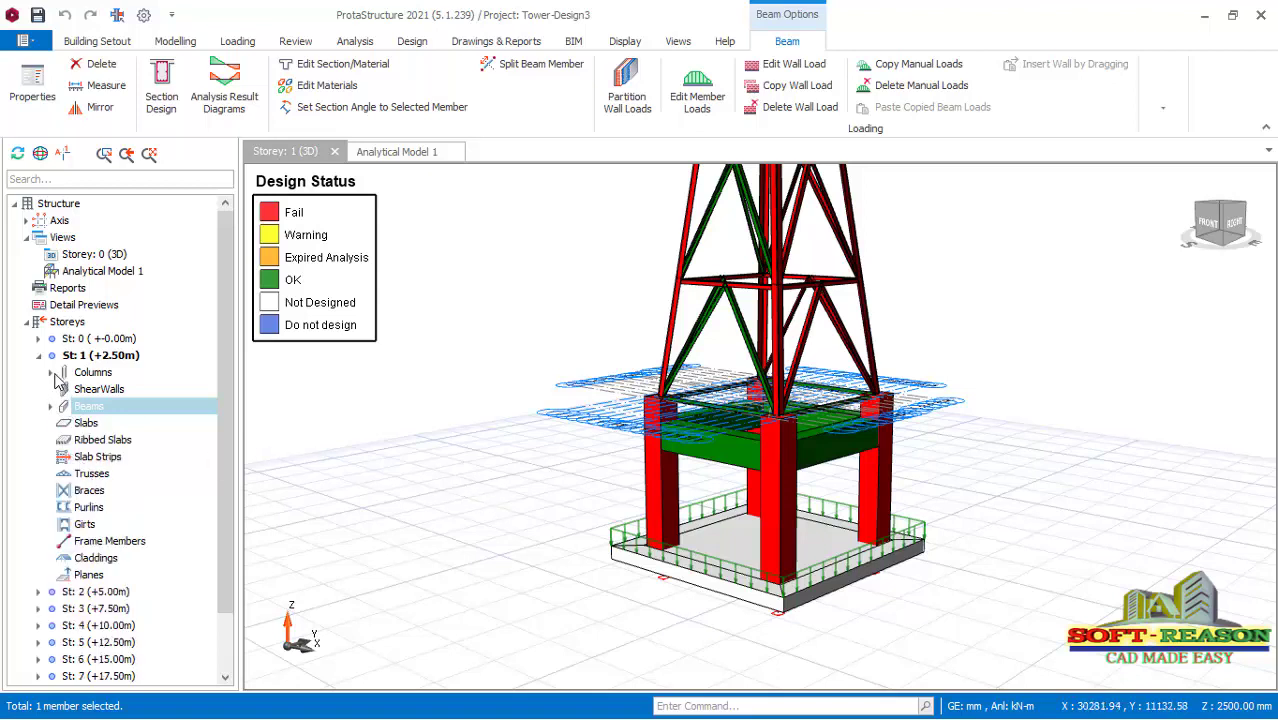
click(51, 372)
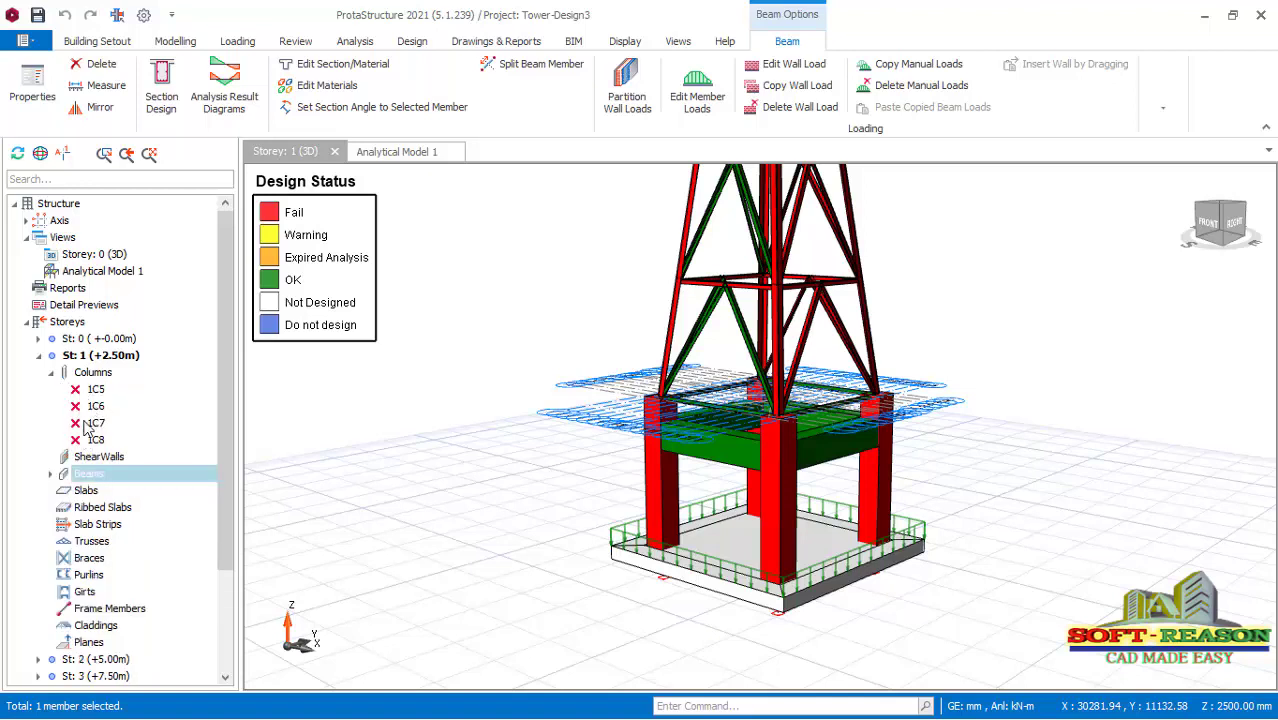
click(88, 376)
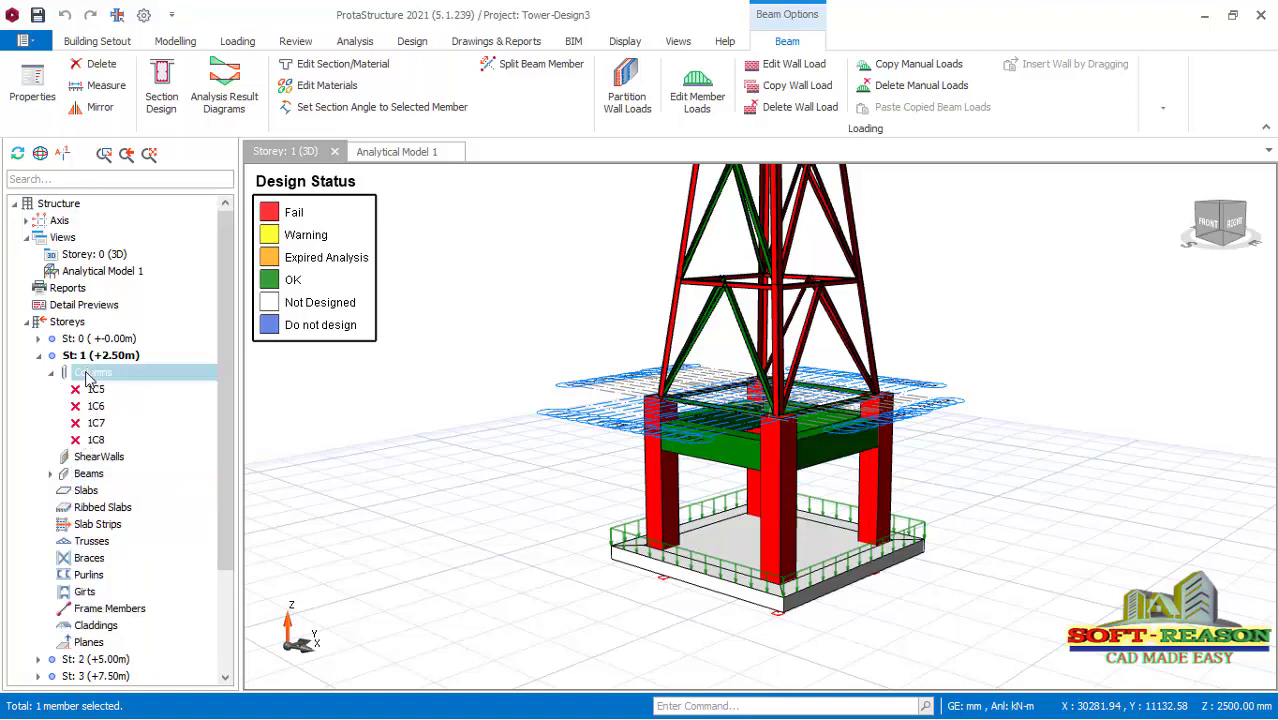
right_click(87, 374)
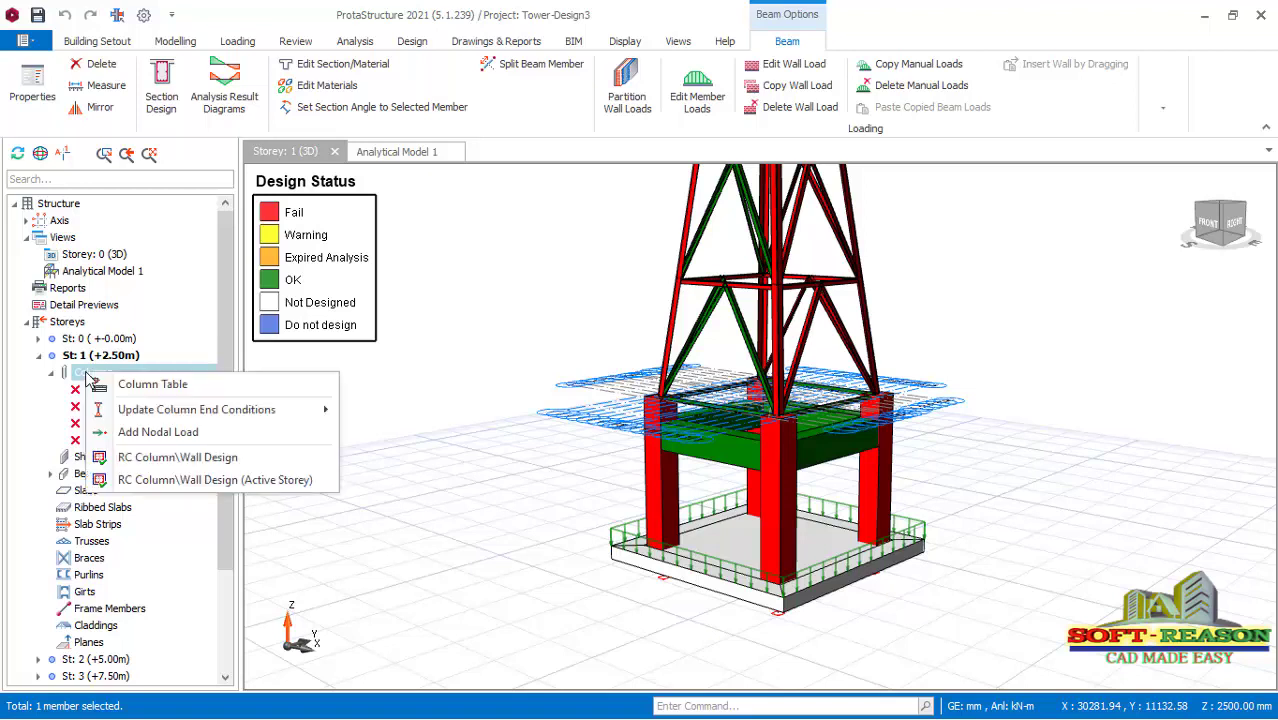
click(160, 468)
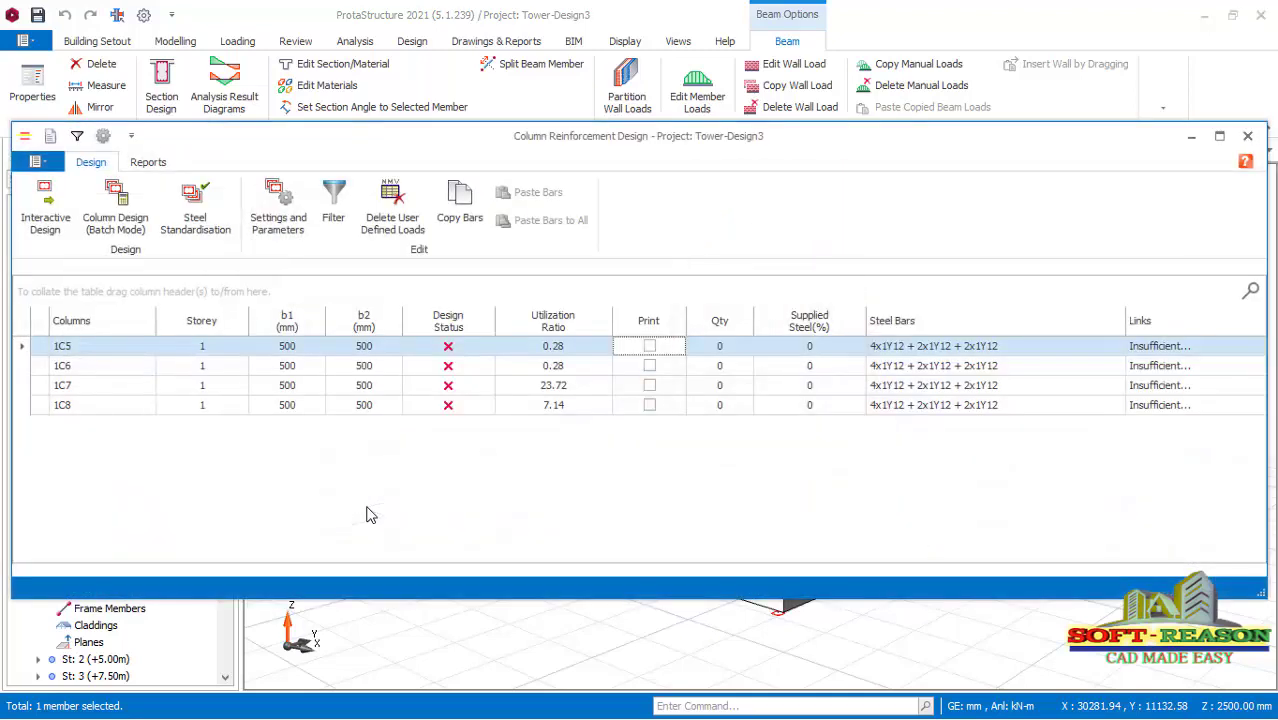
drag(826, 138, 931, 127)
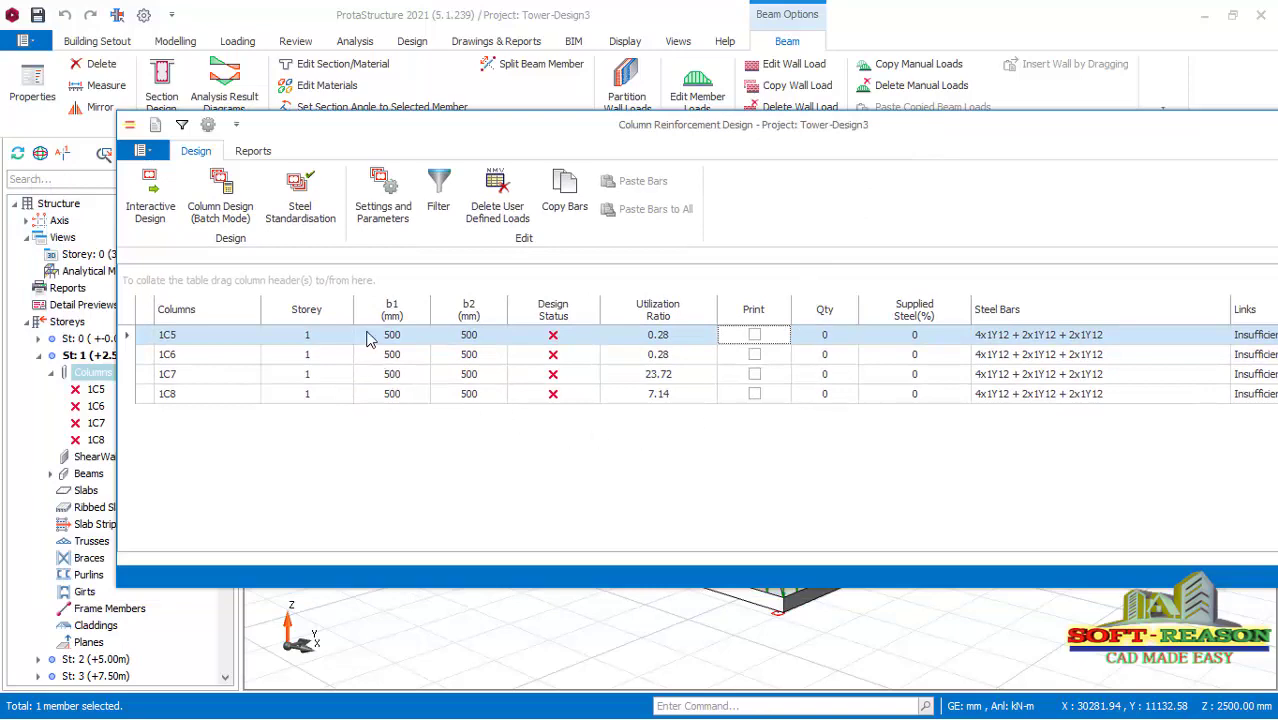
Run the interactive reinforcement design of column 1C5 and accept the calculated bars.
click(160, 214)
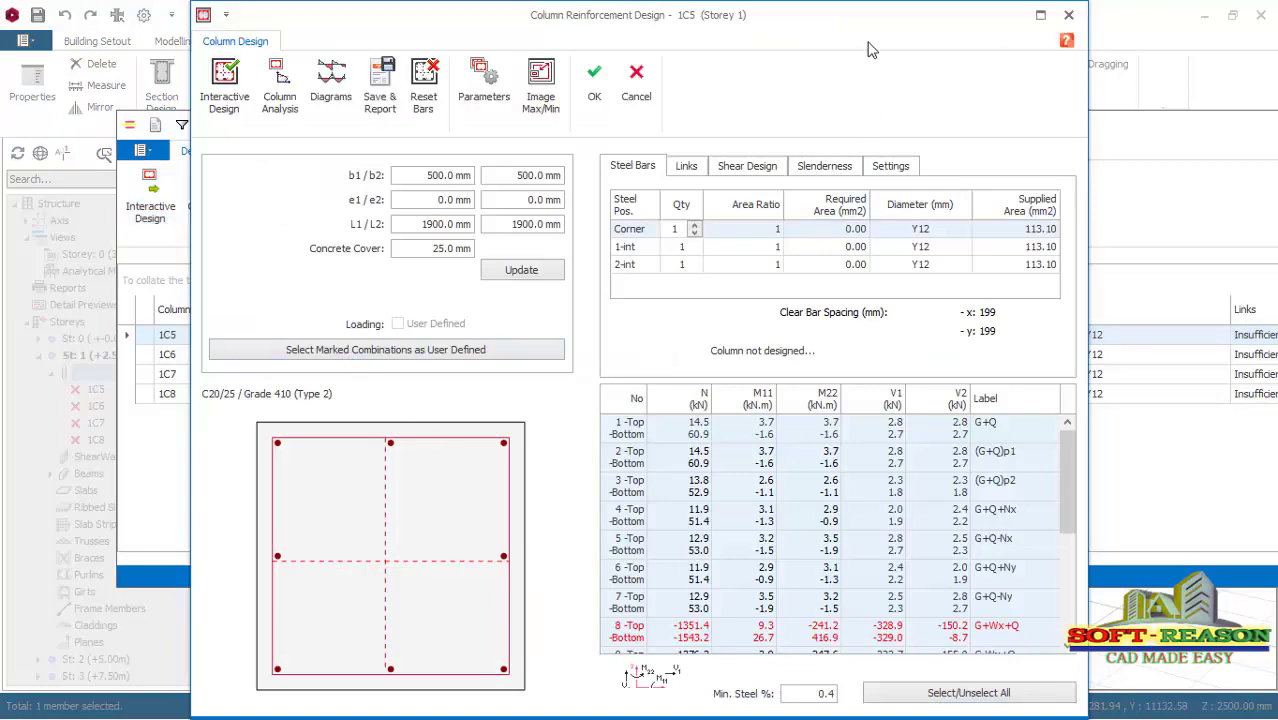
double_click(866, 15)
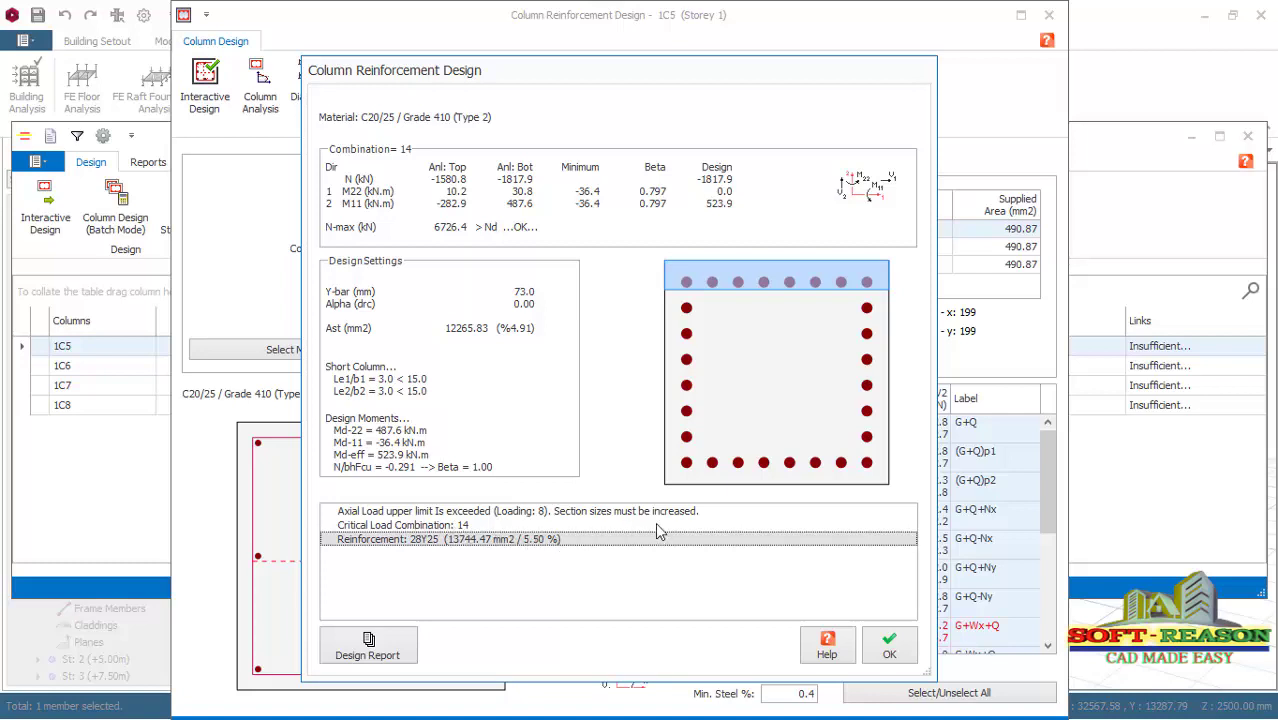
click(889, 646)
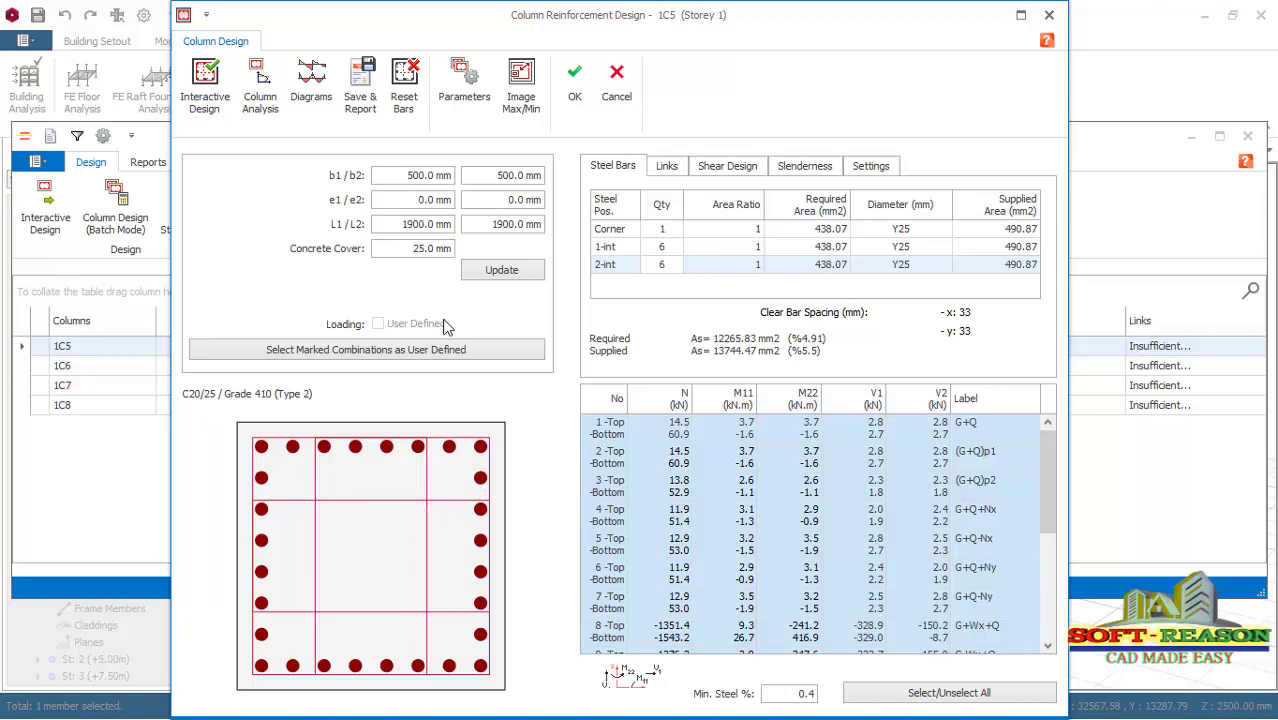
Set column 1C5's section dimensions b1 and b2 to 800 mm, update the section and accept the column design.
click(412, 175)
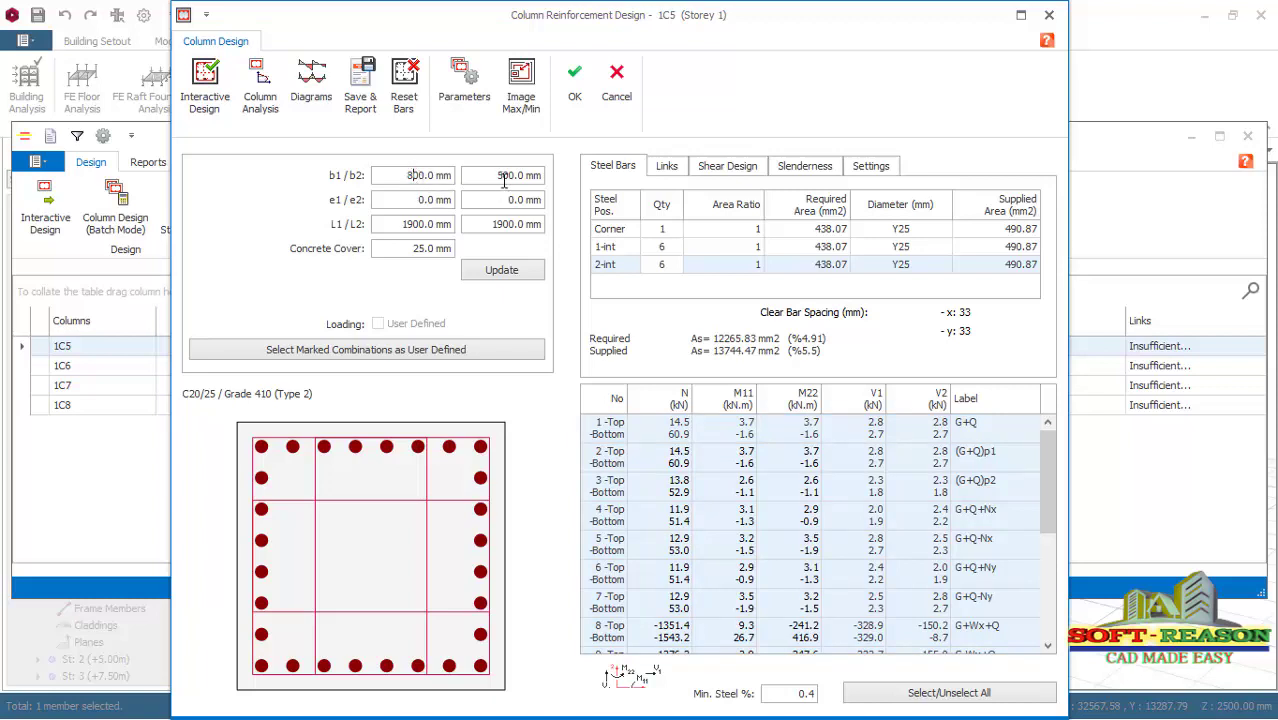
click(510, 274)
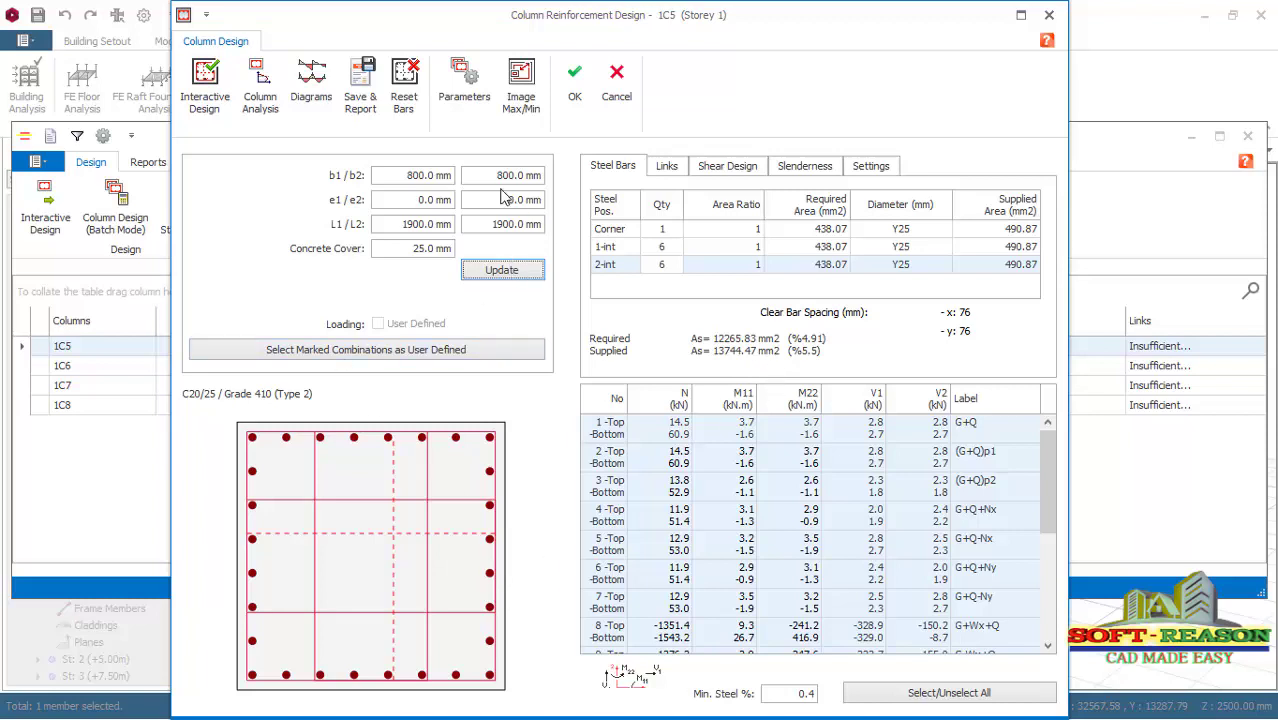
click(573, 104)
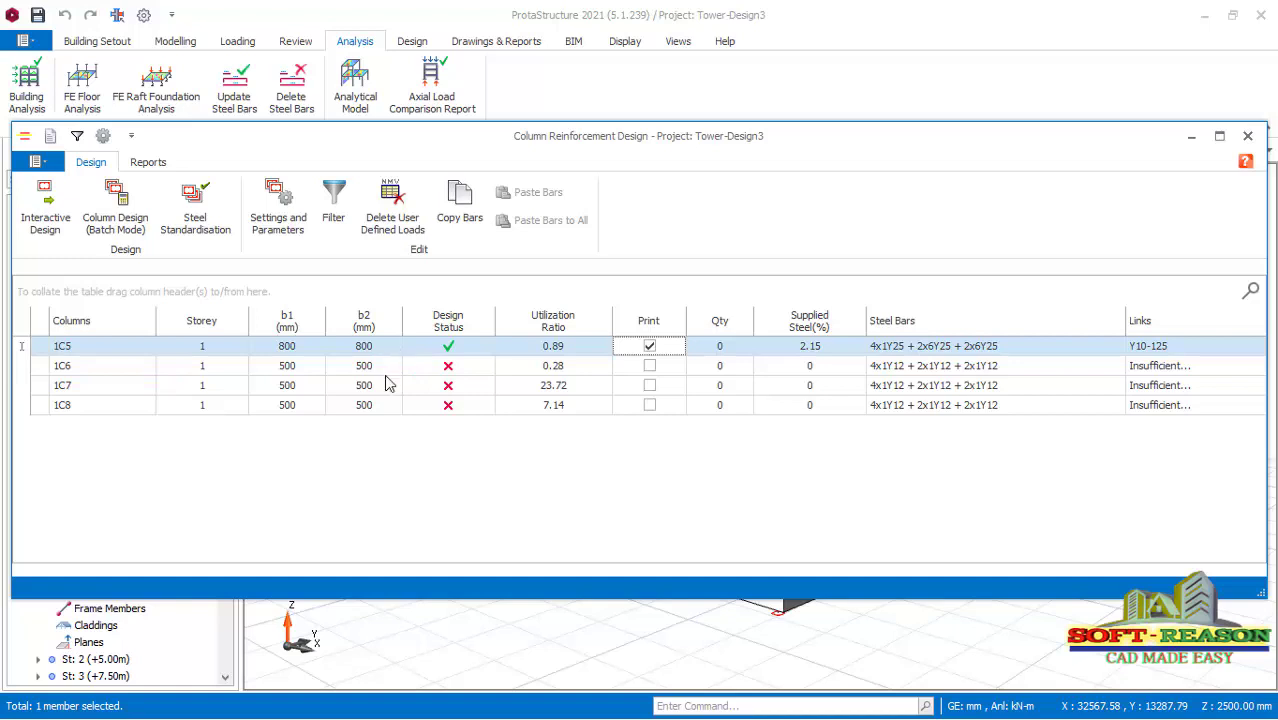
Open column 1C6, set b1 and b2 to 800 mm, update the section and run its interactive reinforcement design.
click(325, 368)
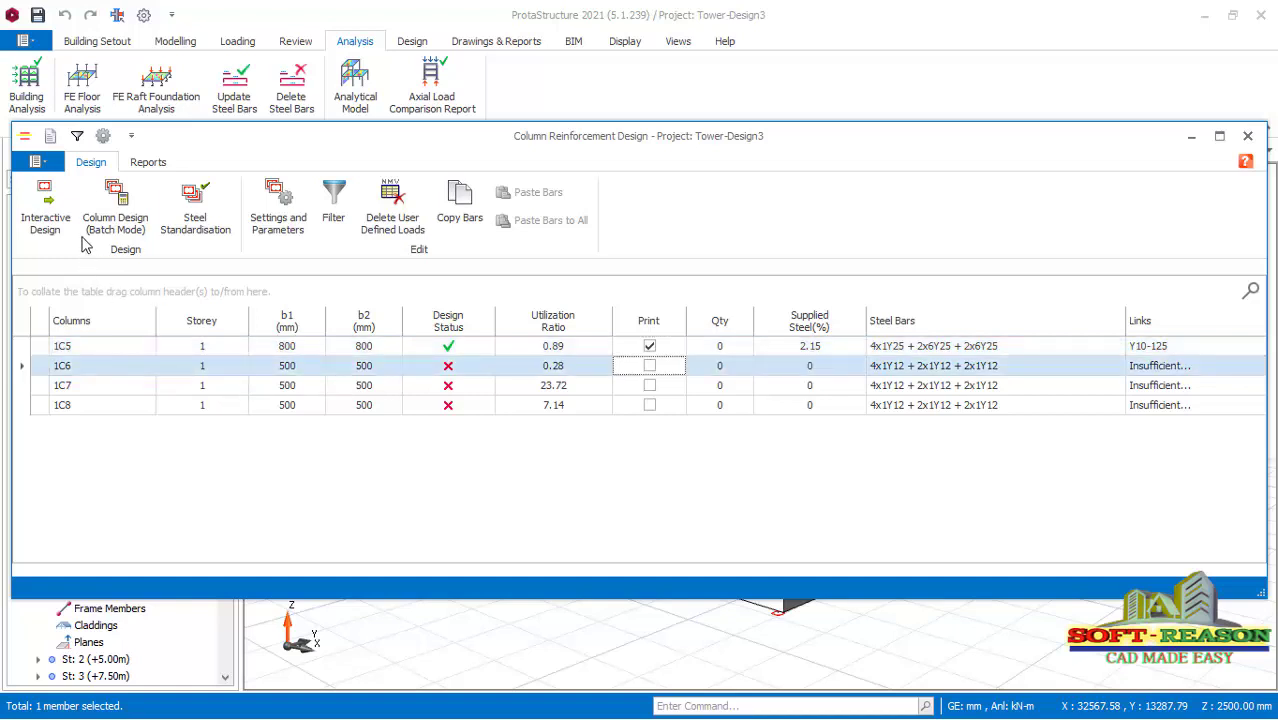
click(45, 208)
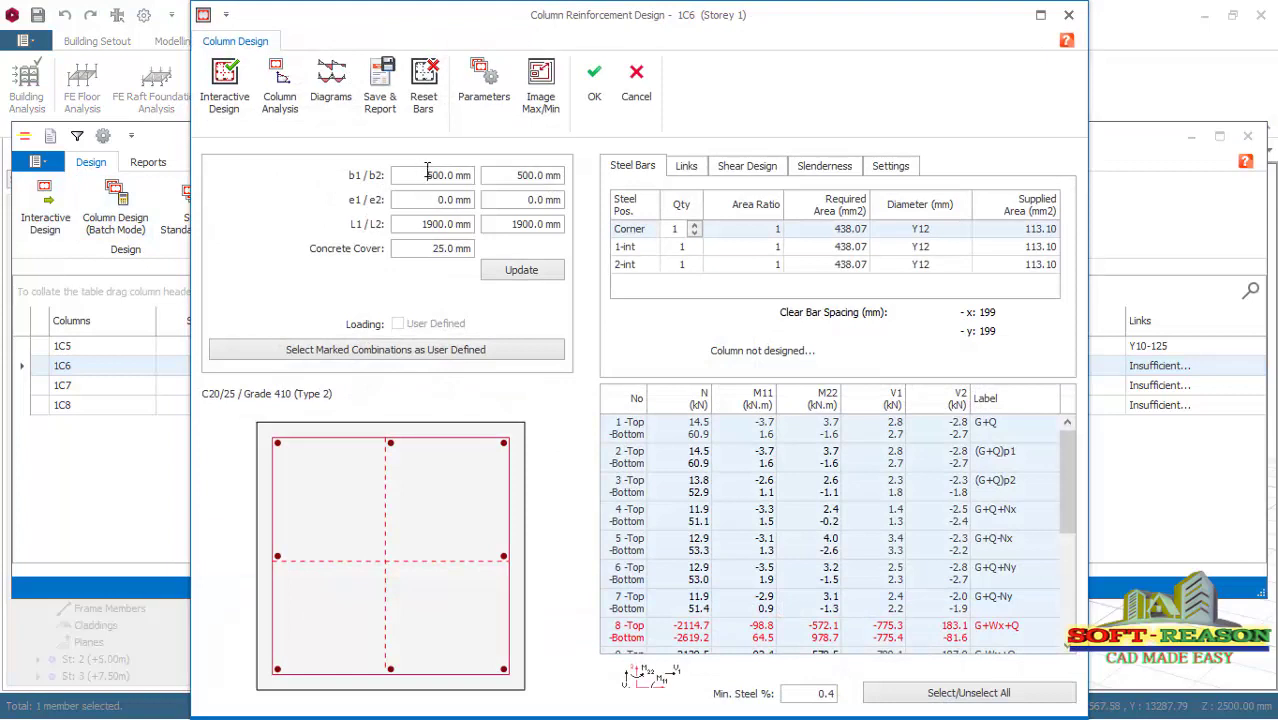
text(8)
click(512, 278)
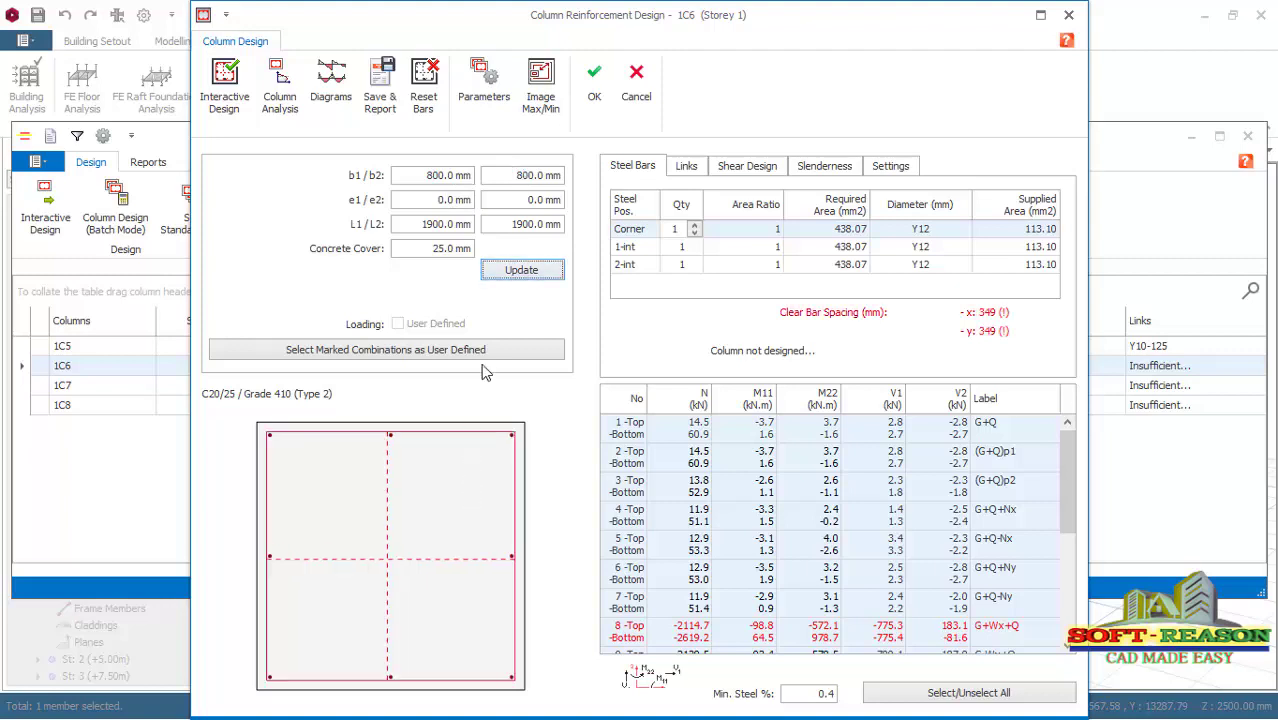
click(226, 88)
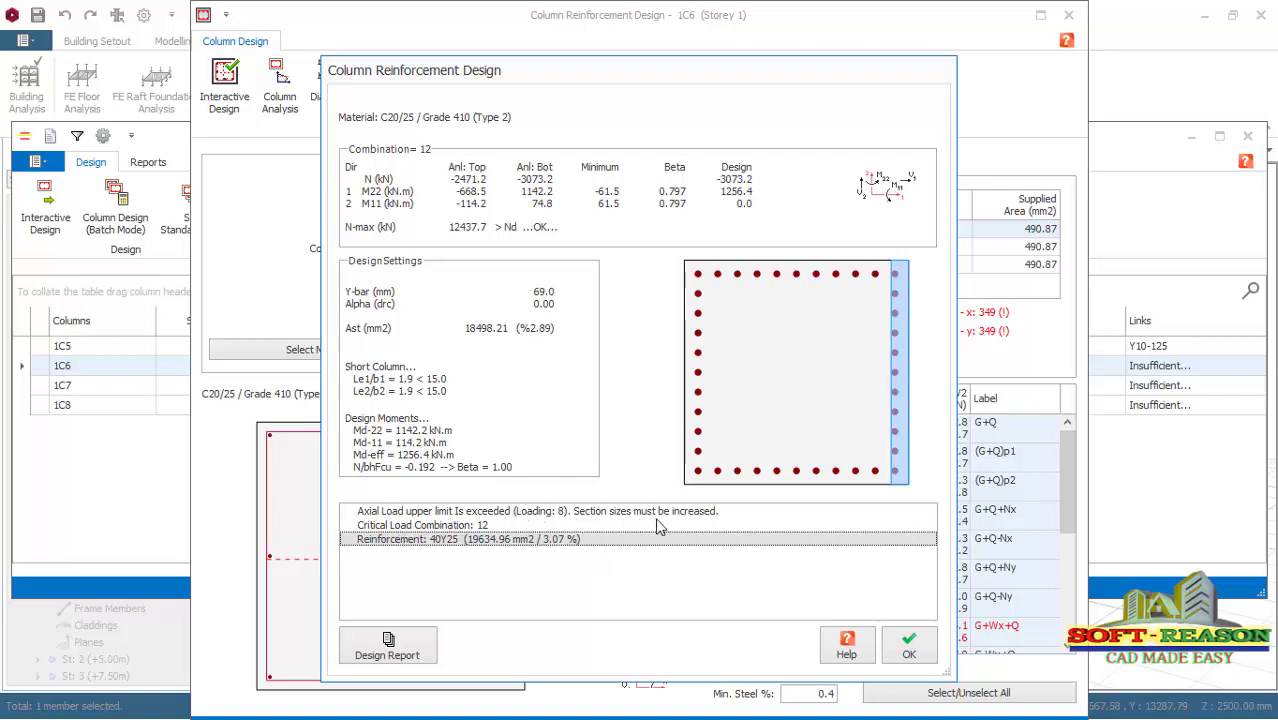
click(908, 648)
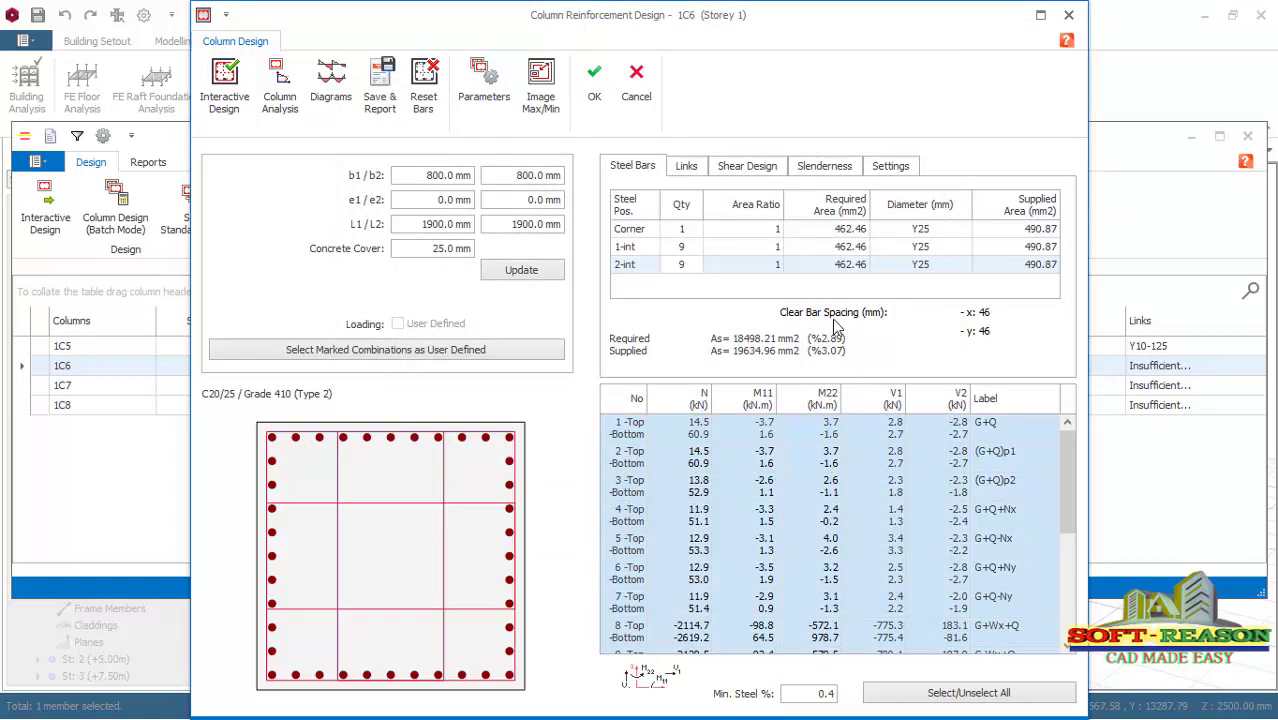
Enlarge column 1C6 to b1 and b2 of 900 mm, redesign its reinforcement interactively and accept the column design.
double_click(436, 176)
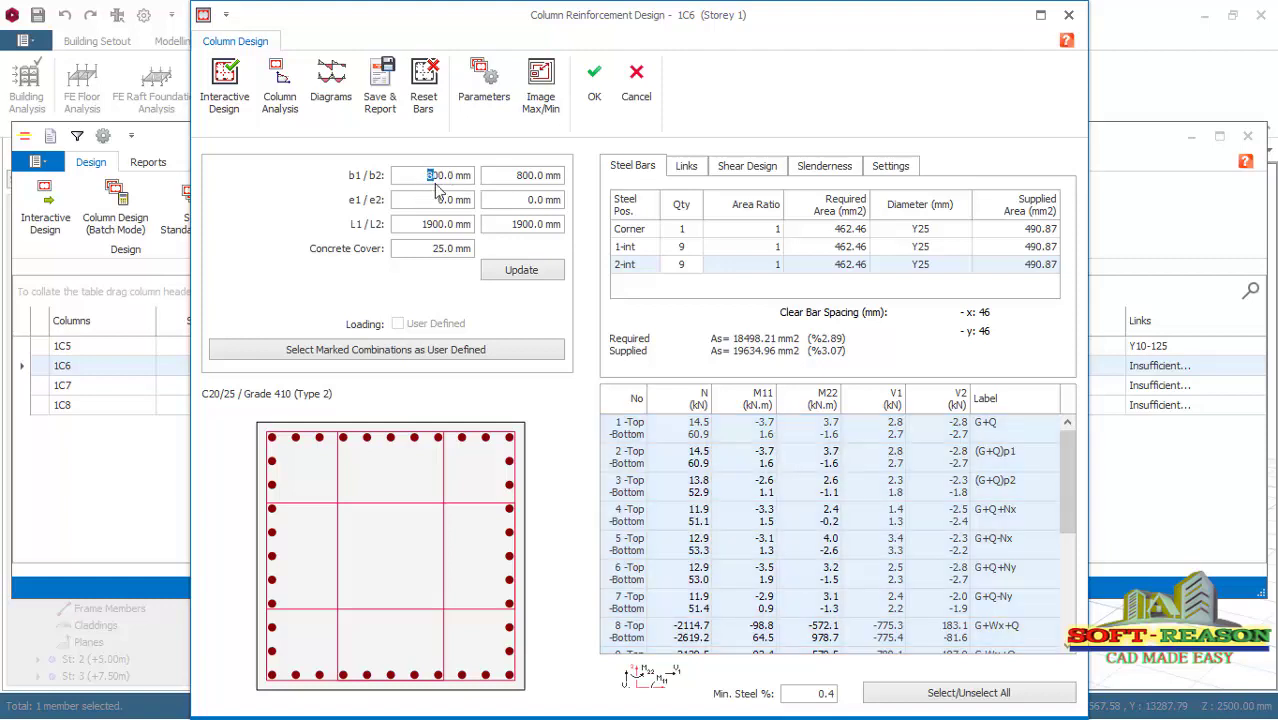
text(9)
double_click(522, 178)
text(9)
click(540, 272)
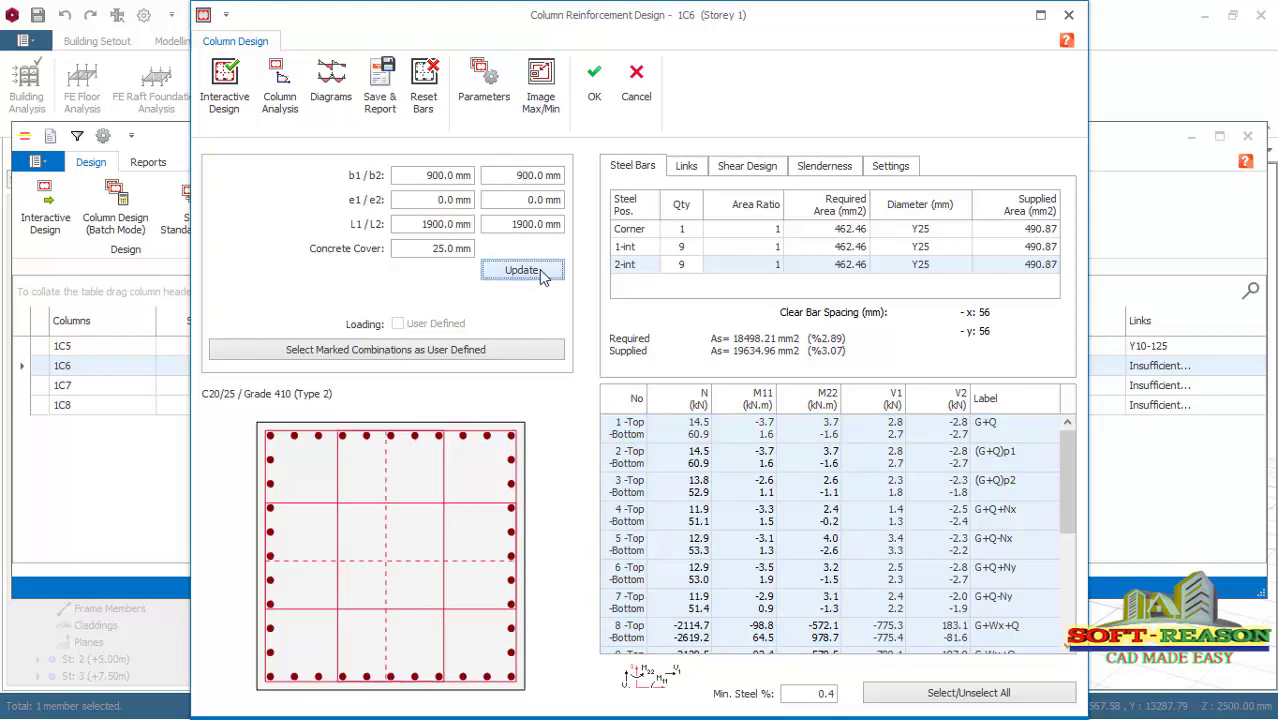
click(224, 85)
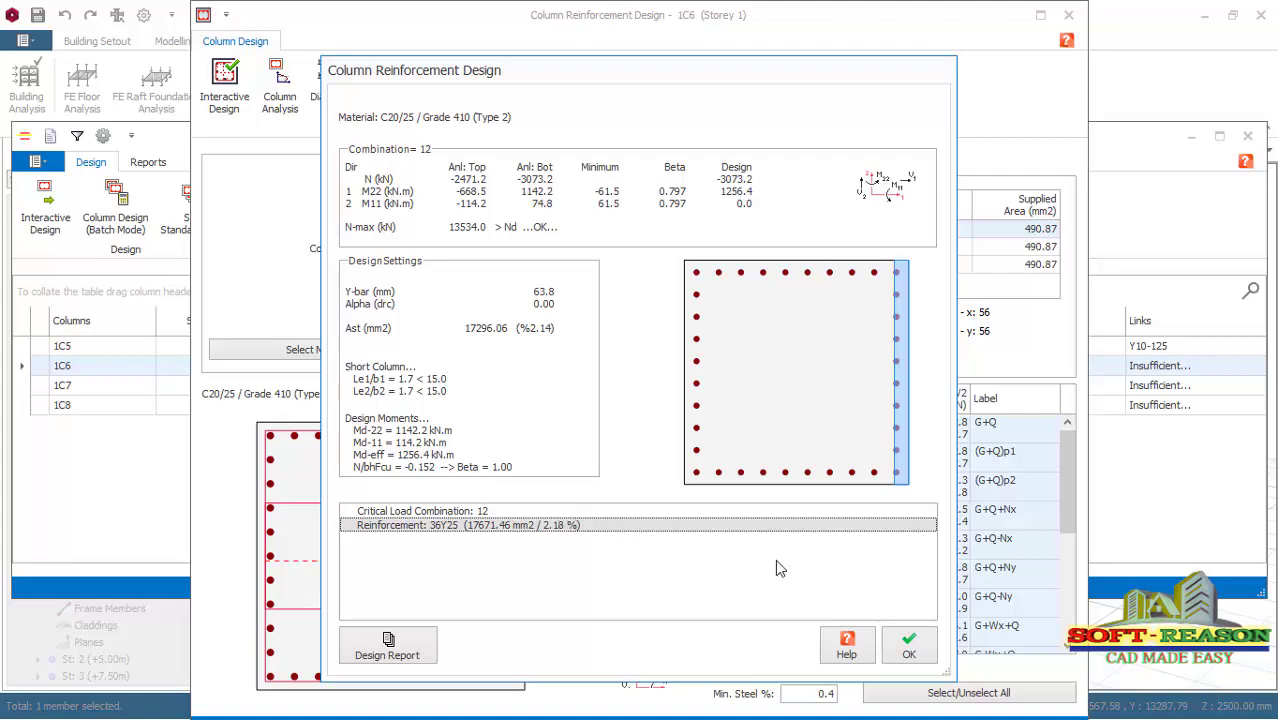
click(922, 664)
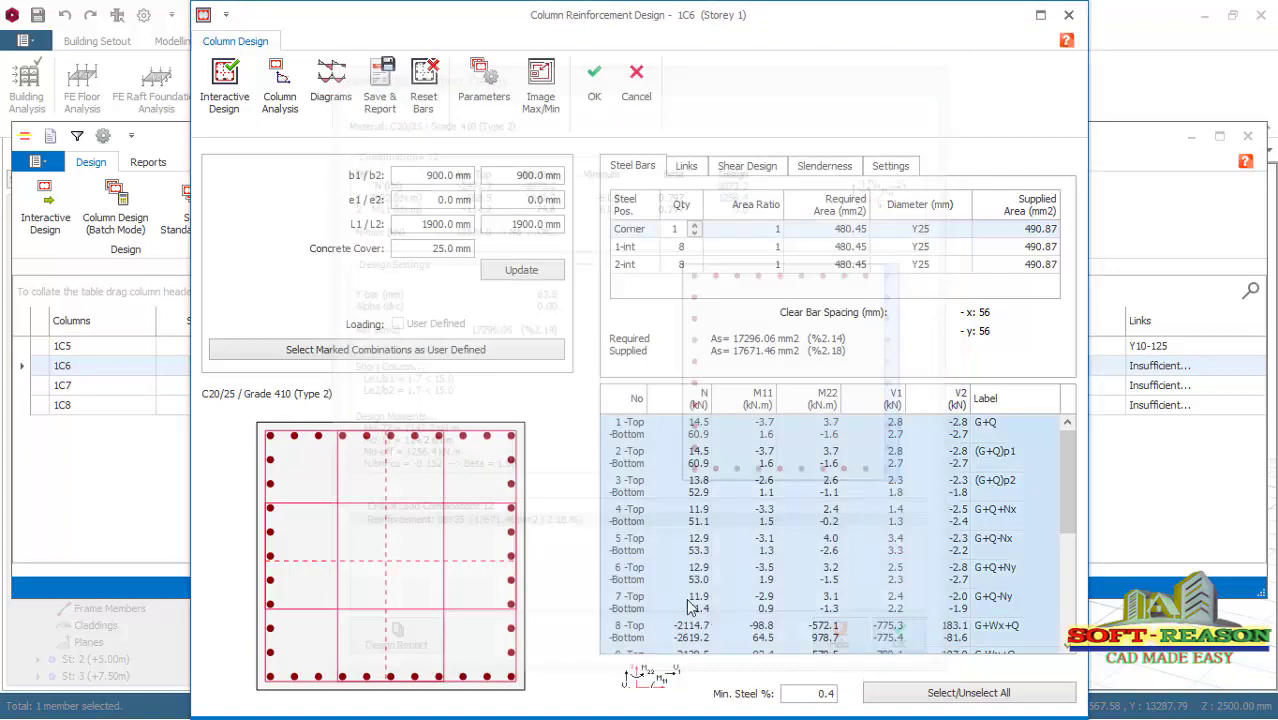
click(601, 86)
Rerun the interactive reinforcement design of column 1C5 at its enlarged section and accept the calculated bars.
click(447, 347)
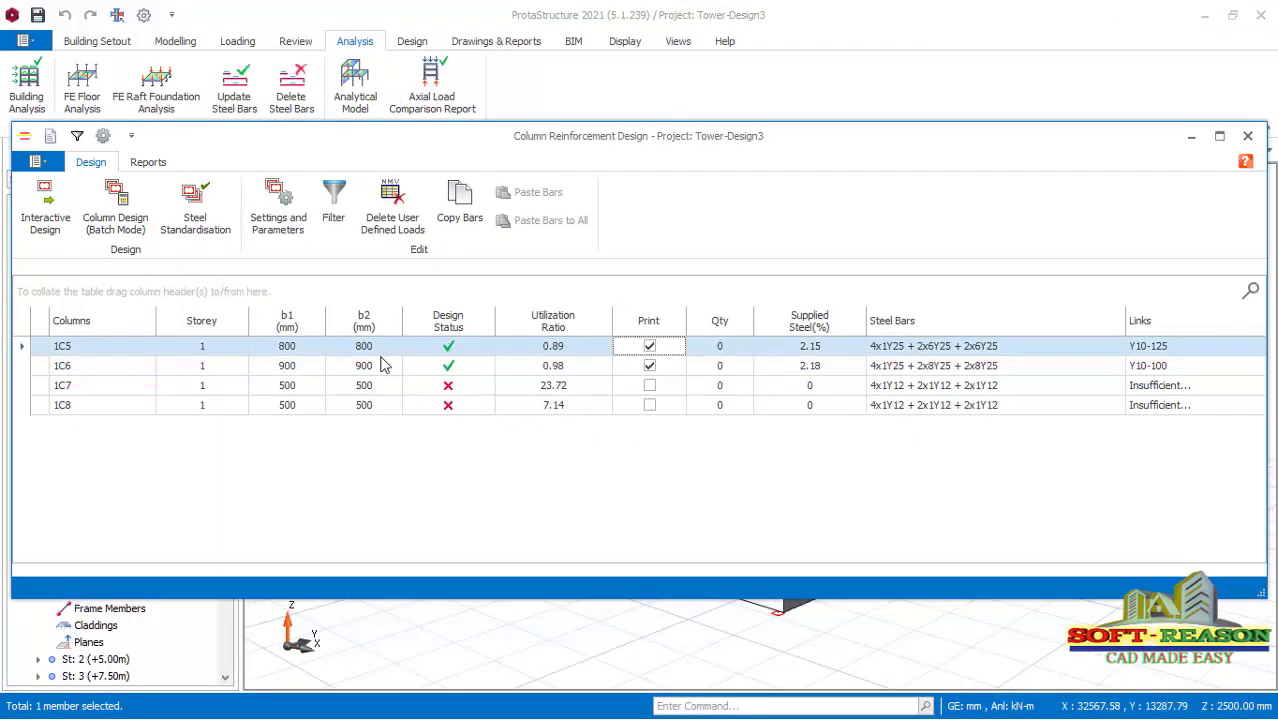
click(53, 224)
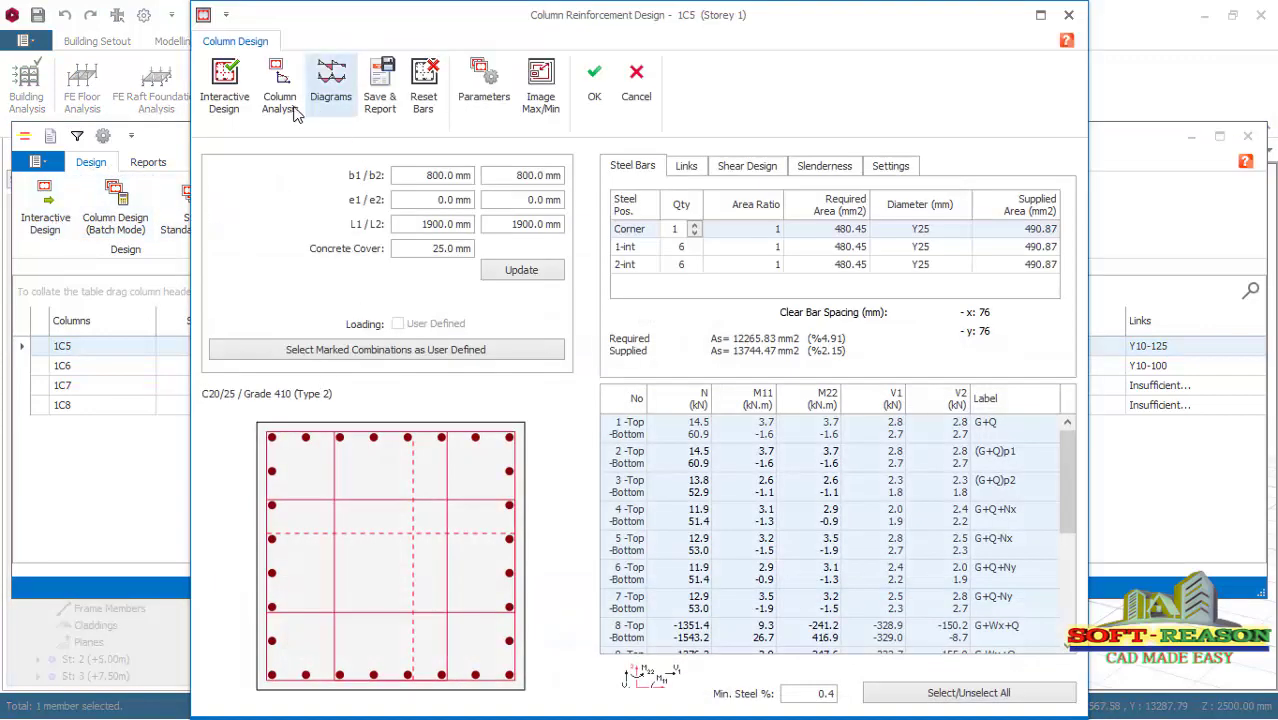
click(222, 96)
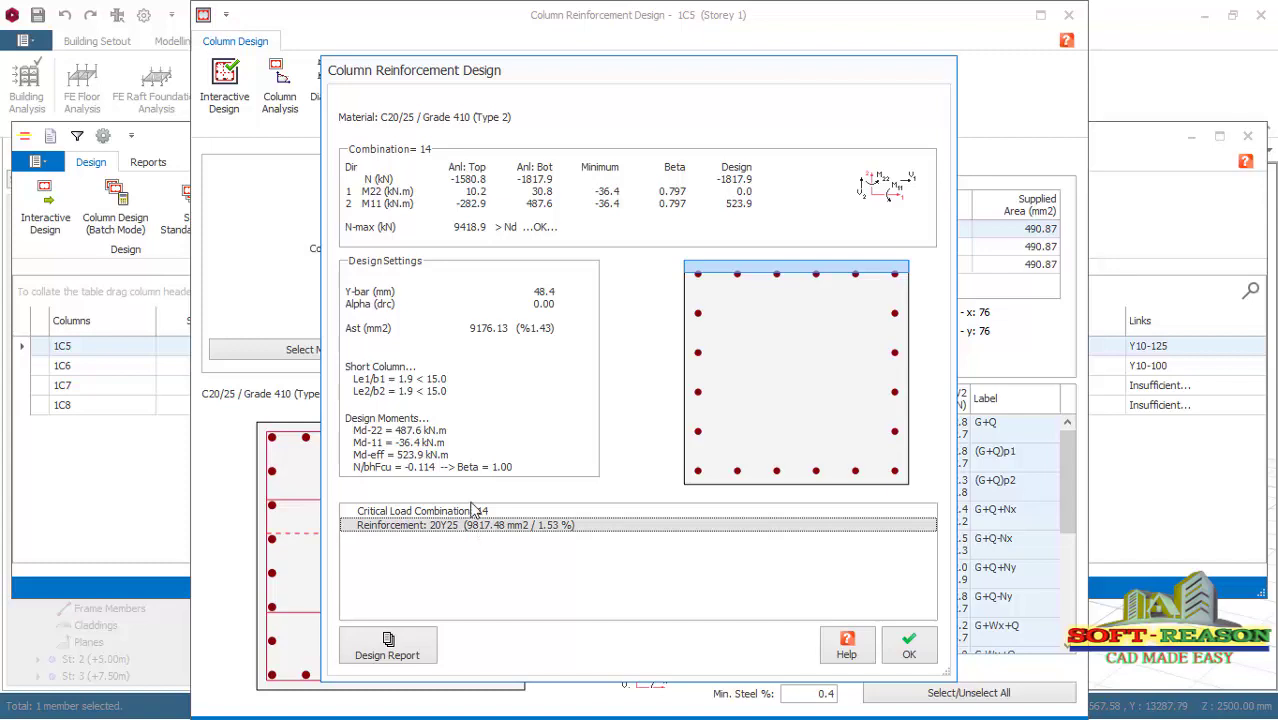
click(909, 645)
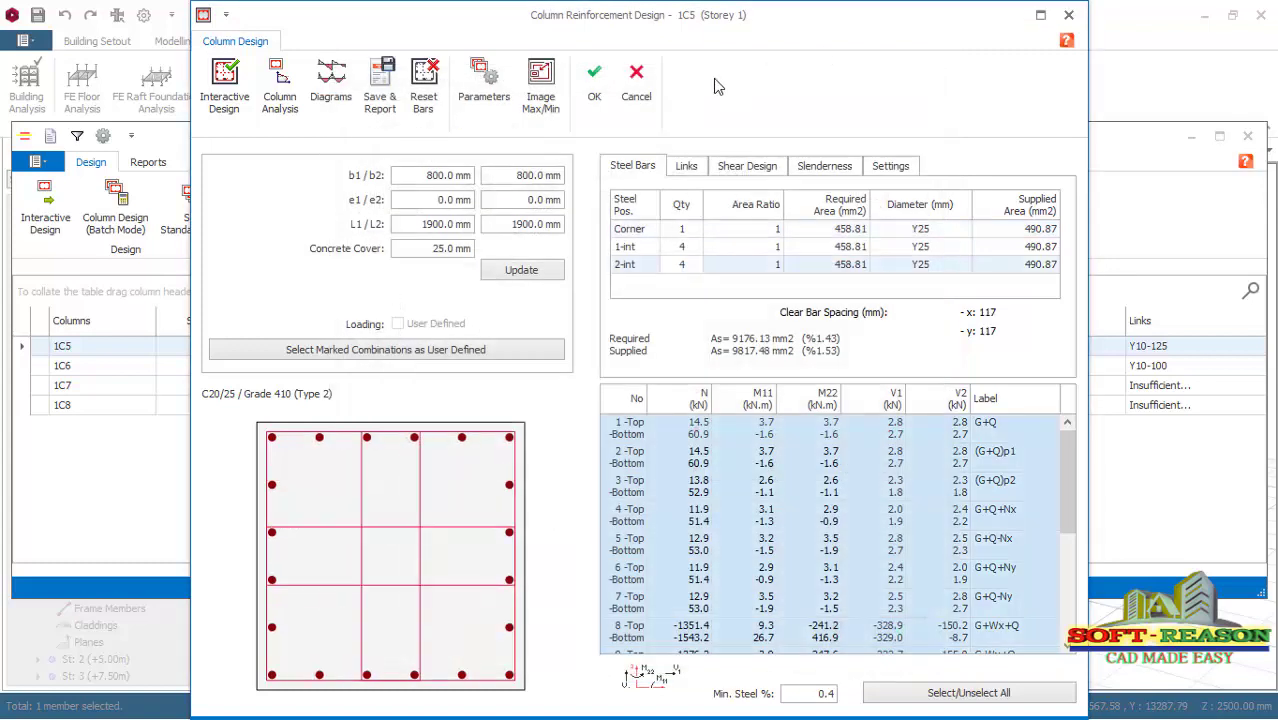
click(597, 88)
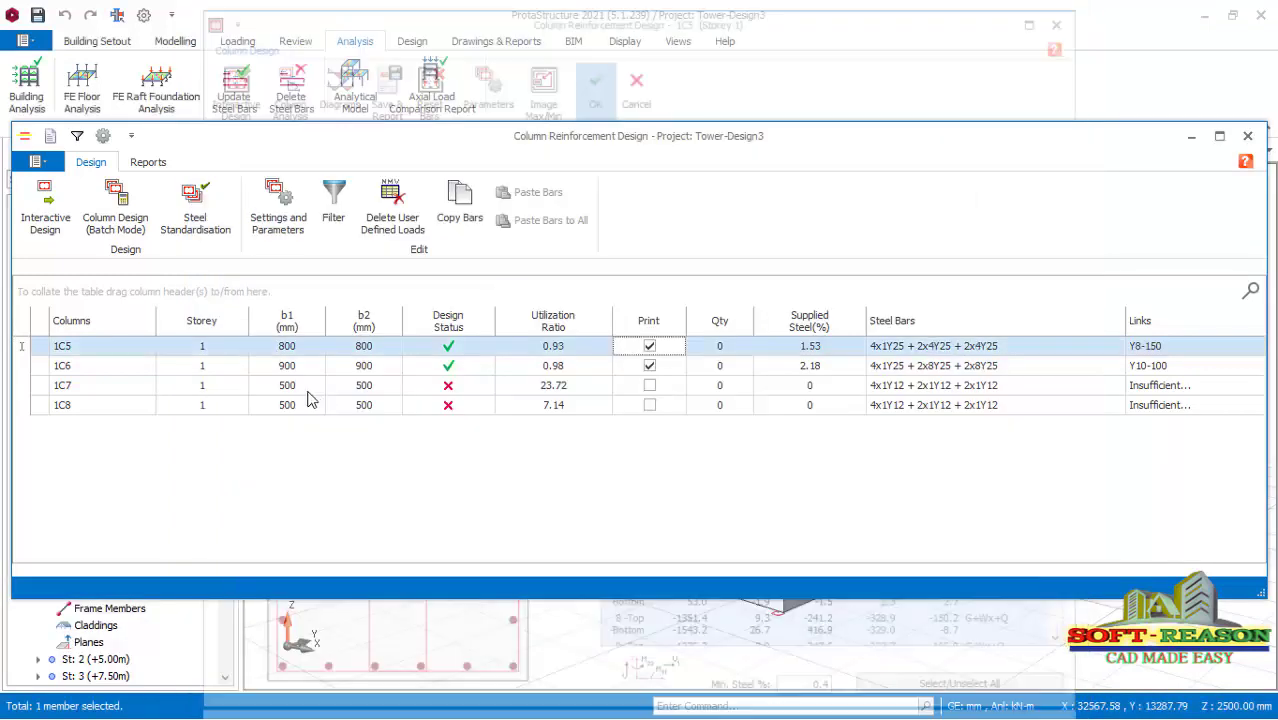
Open column 1C7, set b1 and b2 to 800 mm, update the section and run its interactive reinforcement design.
click(447, 387)
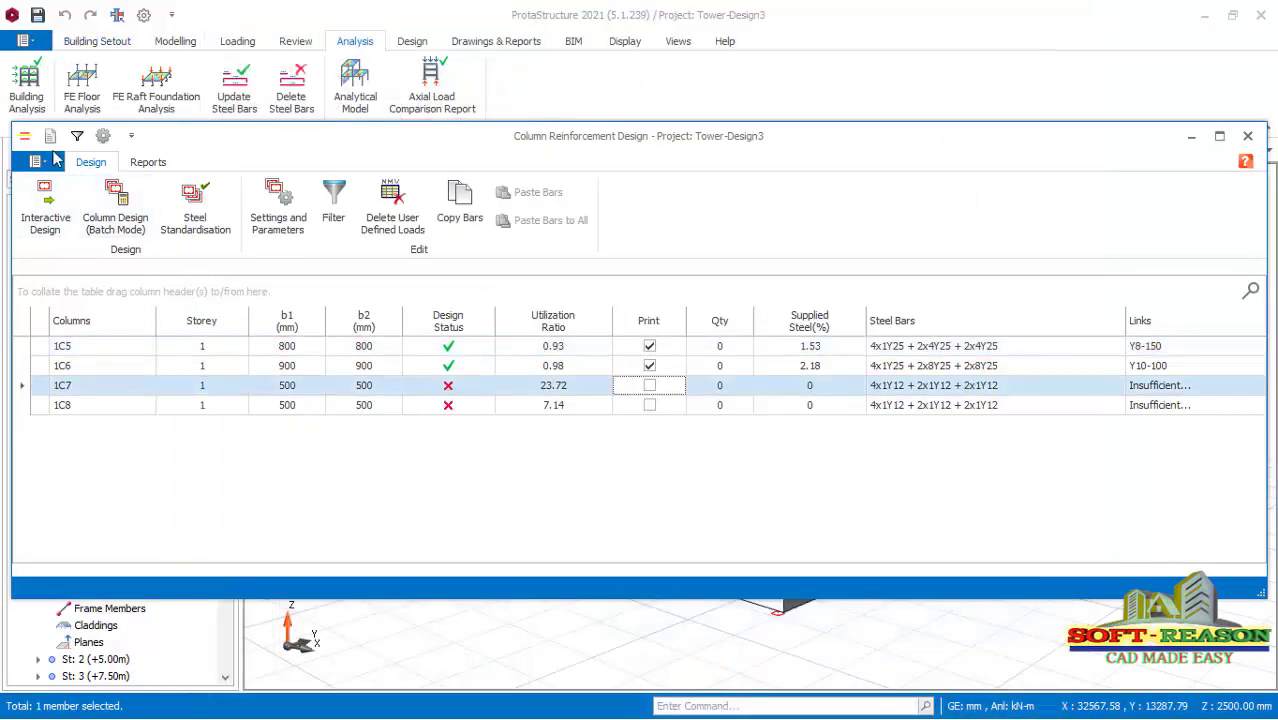
click(45, 205)
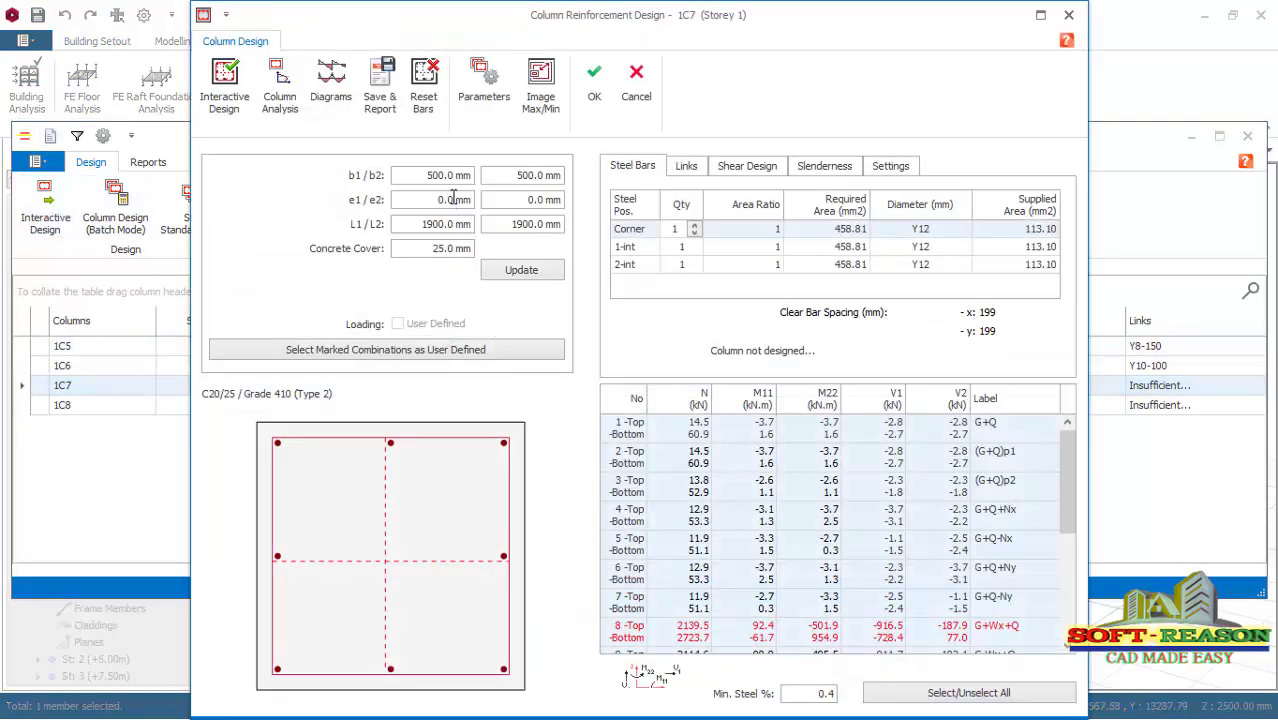
text(8)
text(8)
click(506, 274)
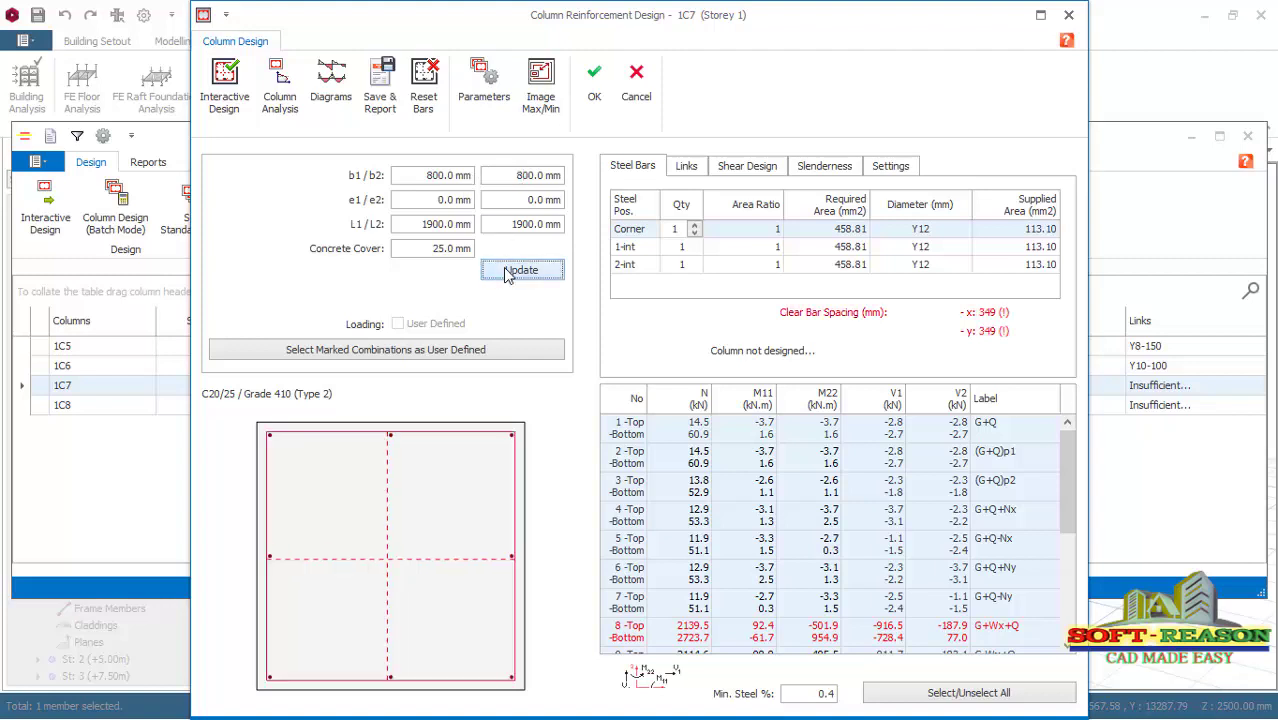
click(224, 85)
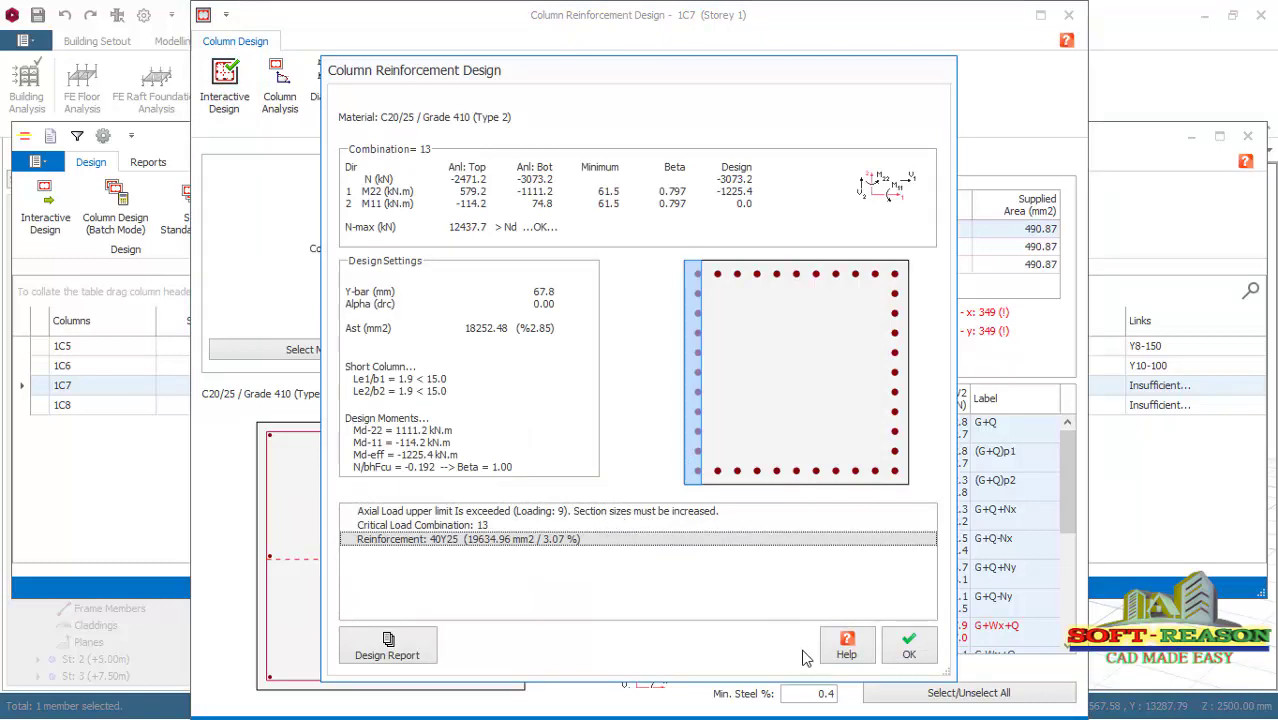
click(909, 652)
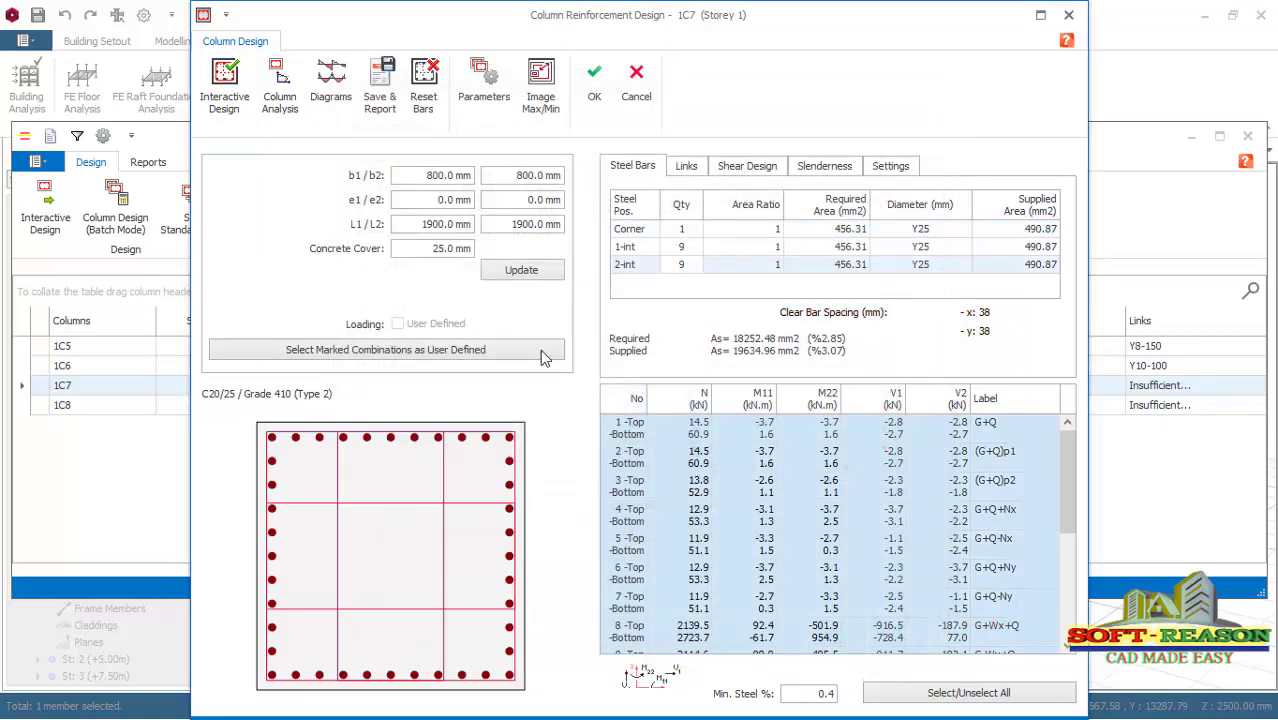
Enlarge column 1C7 to b1 and b2 of 900 mm, redesign its reinforcement interactively and accept the column design.
click(436, 176)
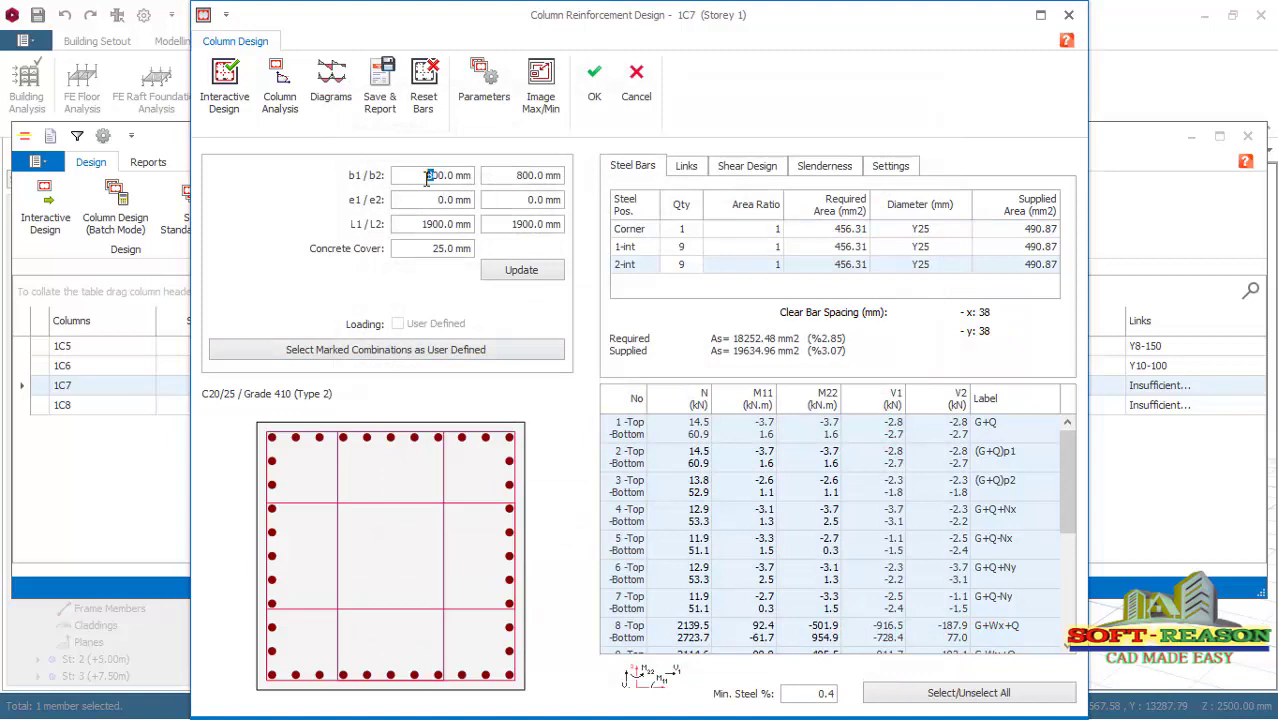
text(9)
text(9)
click(509, 273)
click(224, 84)
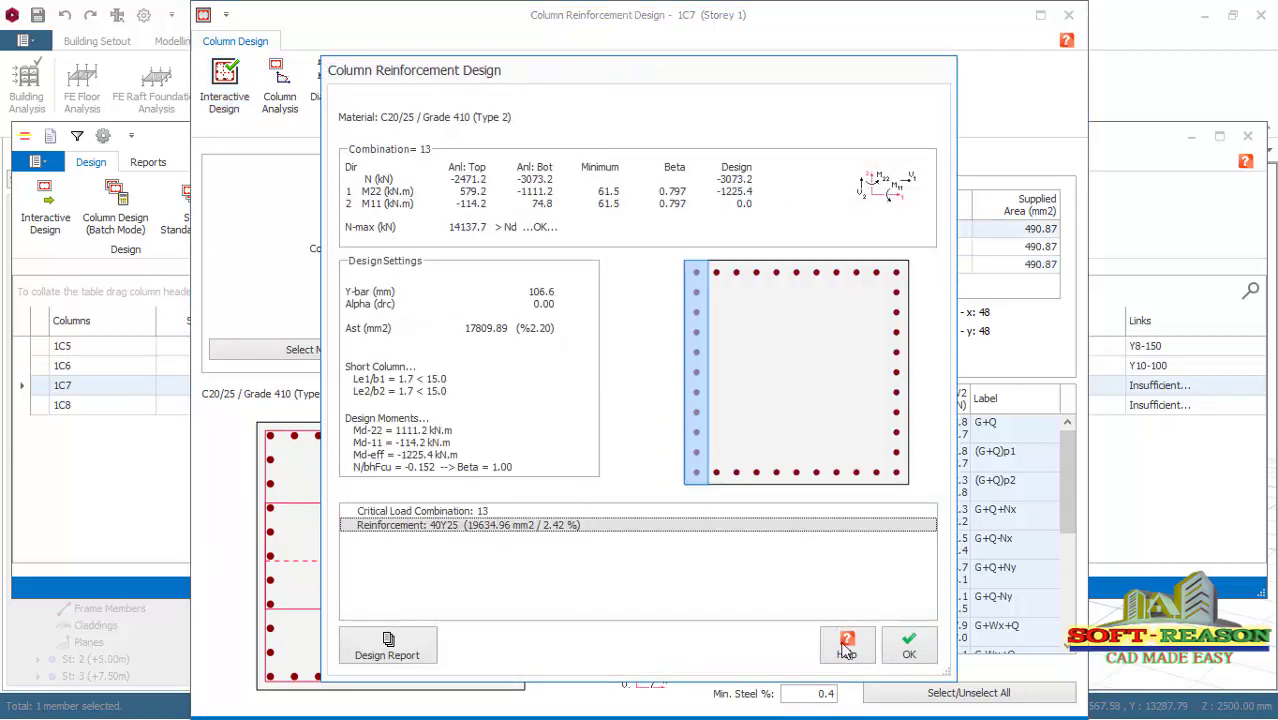
click(908, 660)
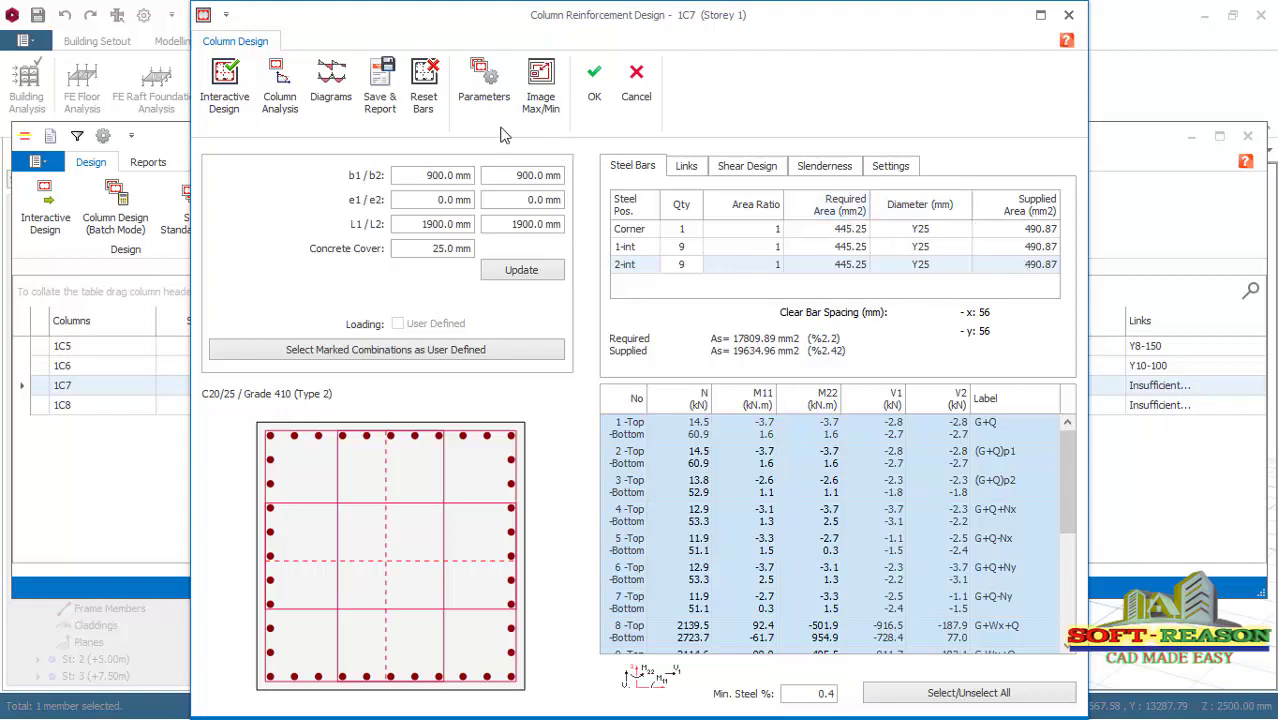
click(592, 86)
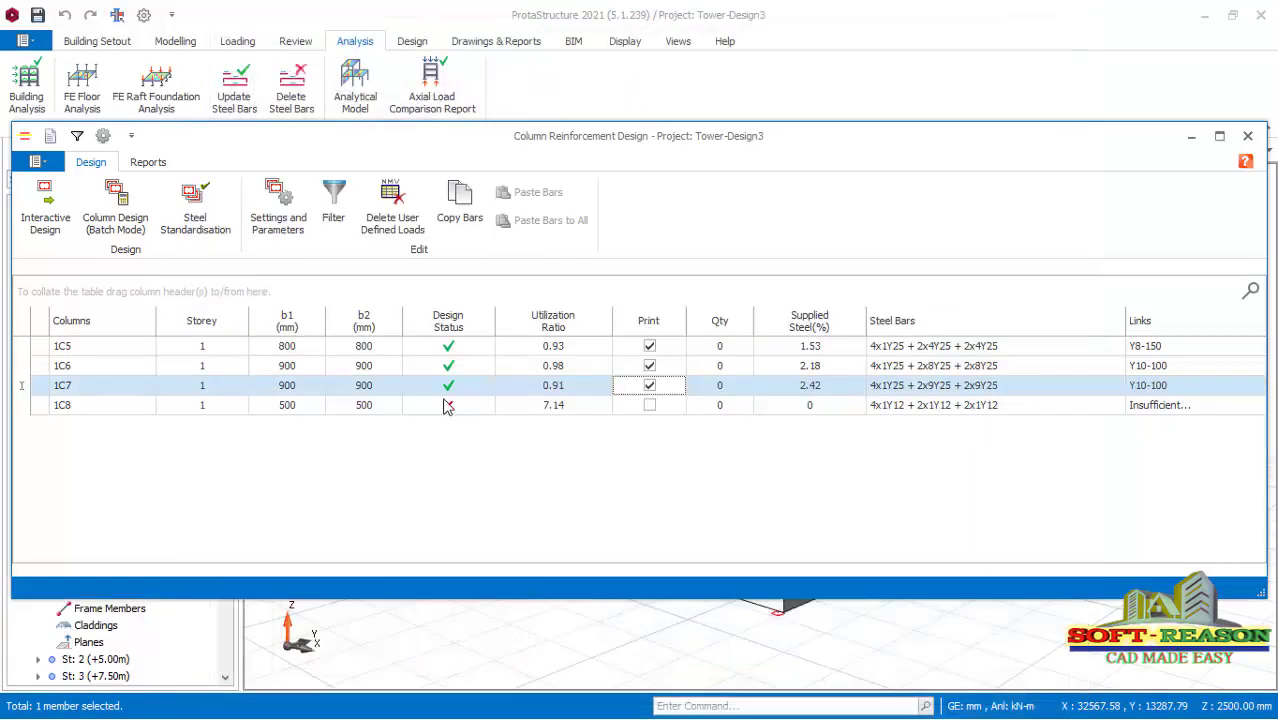
Design column 1C8 with b1 and b2 set to 900 mm, accept it, and close the column design and the Bentley sign-in window.
click(447, 405)
click(45, 205)
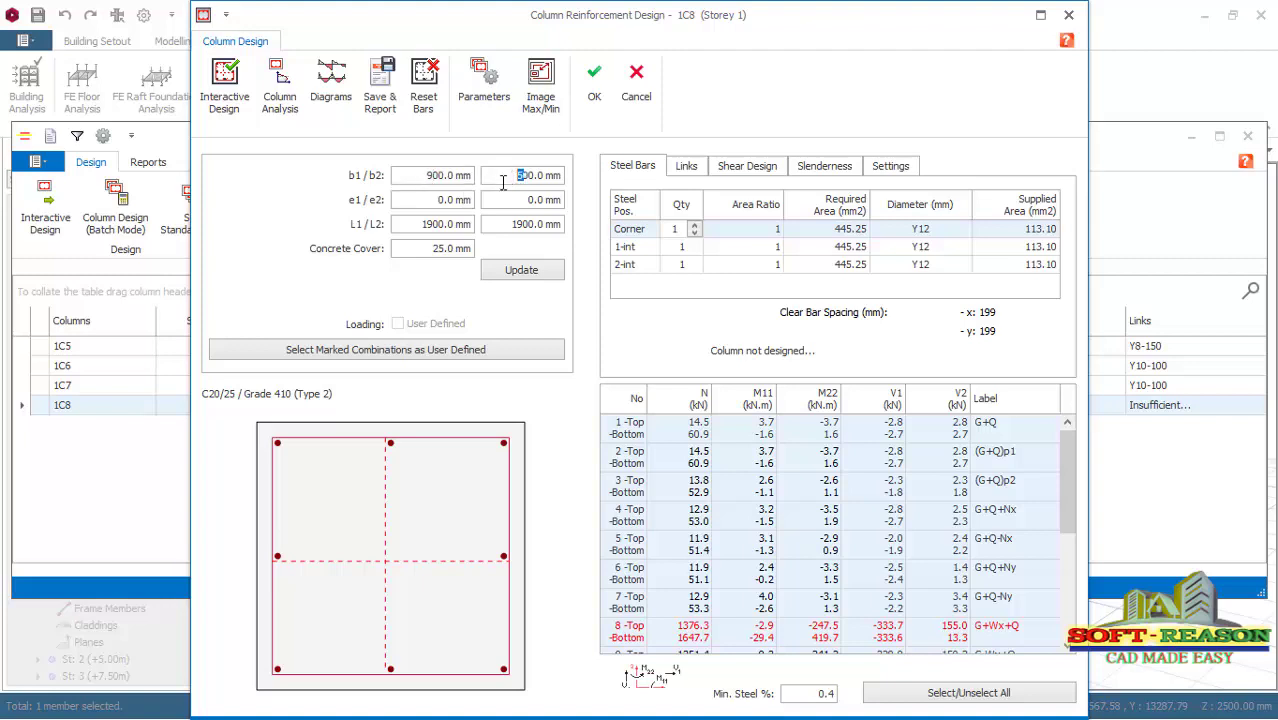
click(535, 275)
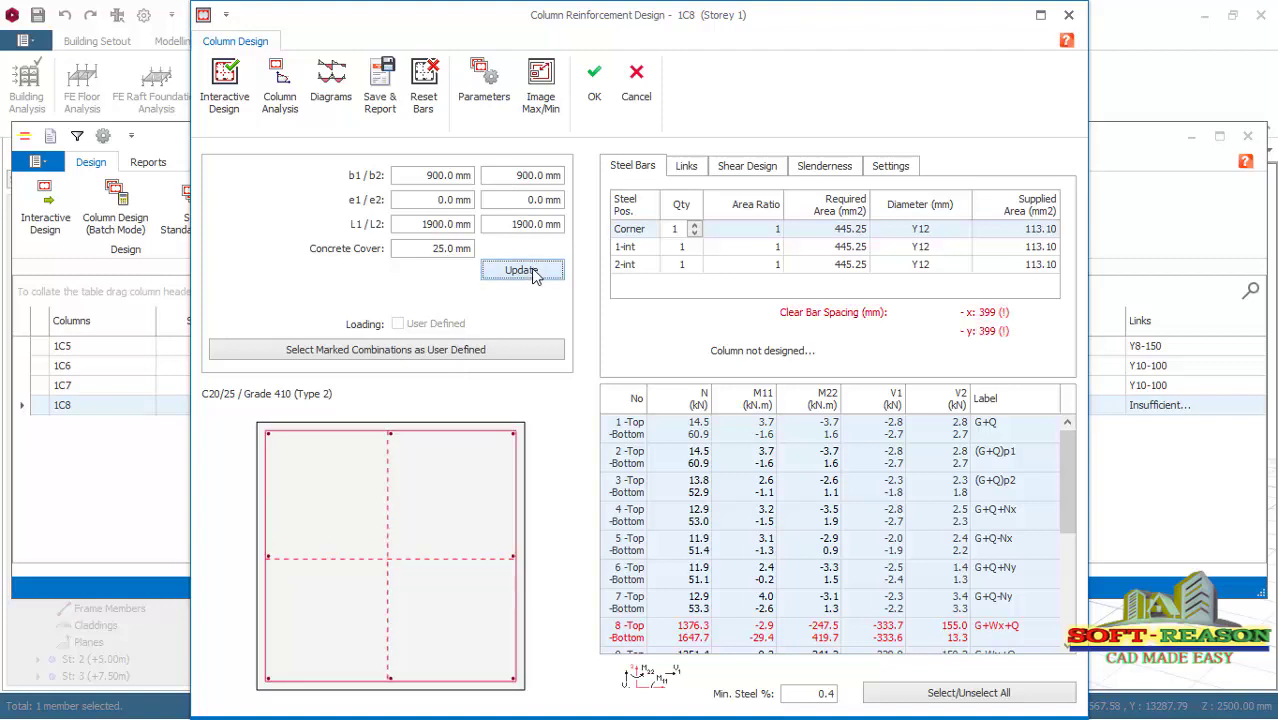
click(224, 86)
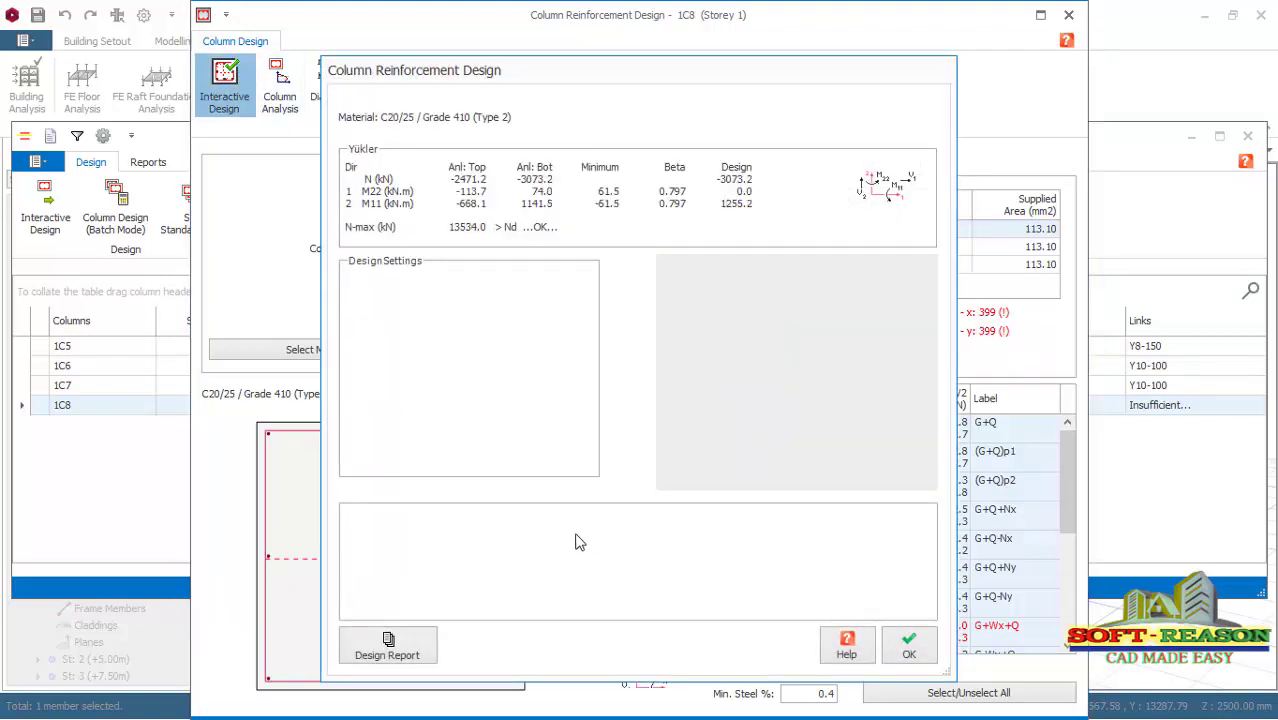
click(909, 640)
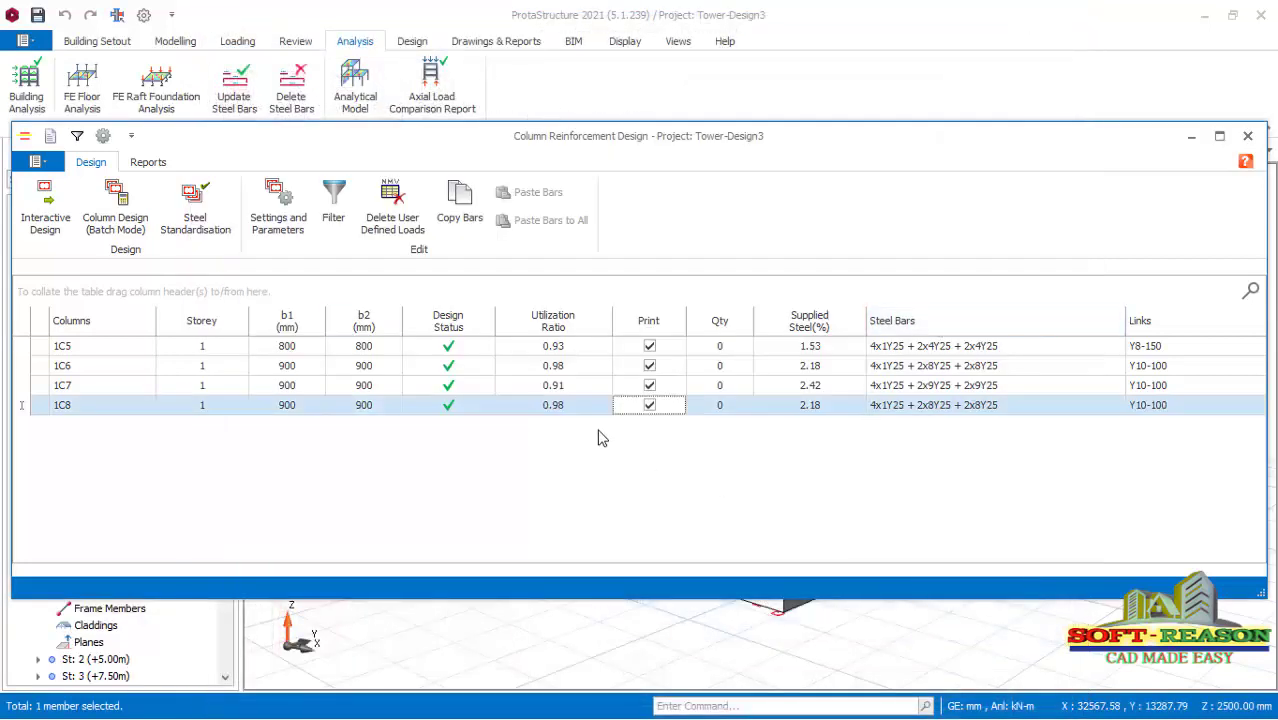
click(1248, 136)
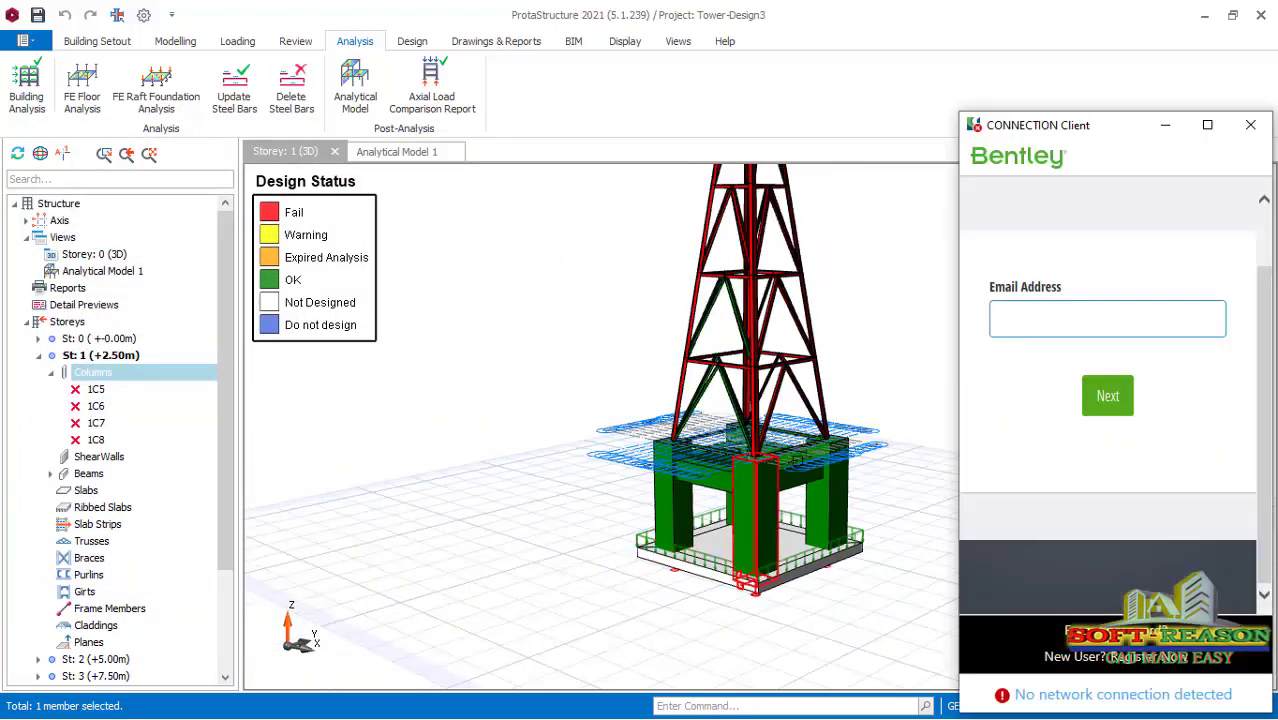
click(1250, 125)
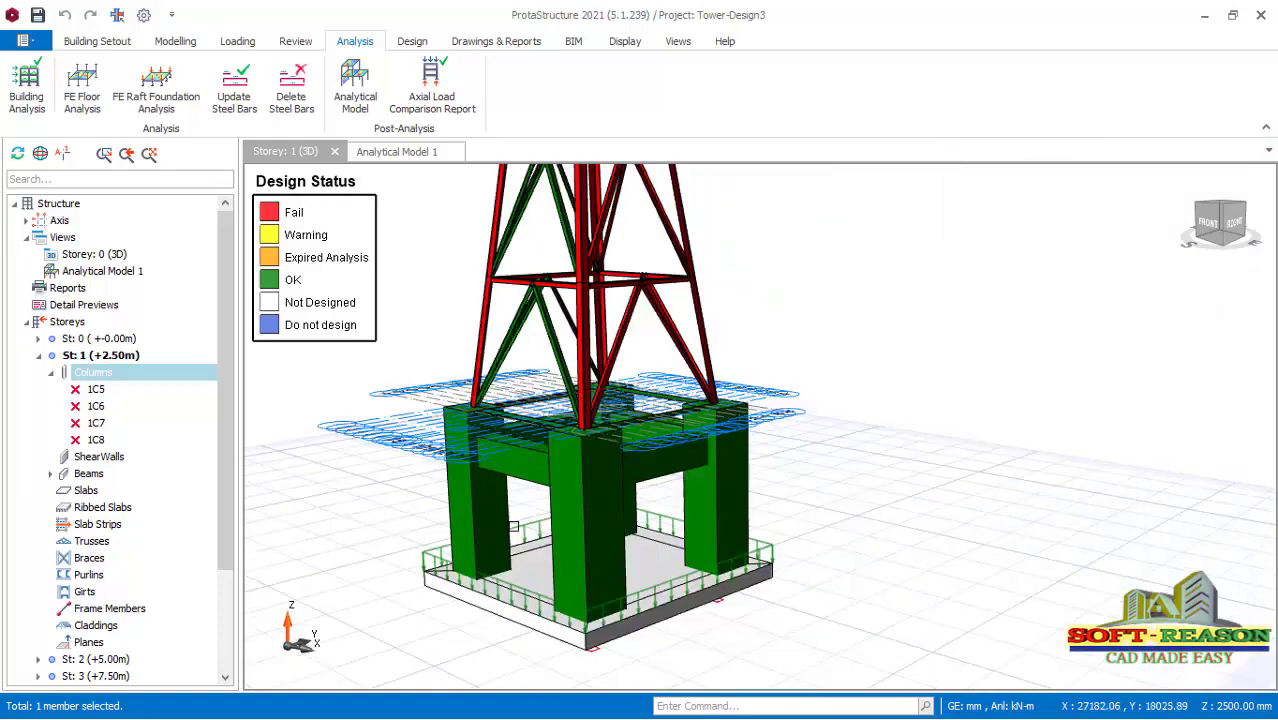
Examine the design status of the storey 1 columns and the tower in the 3D view, collapsing the storey's column list.
scroll(470, 450, up, 1)
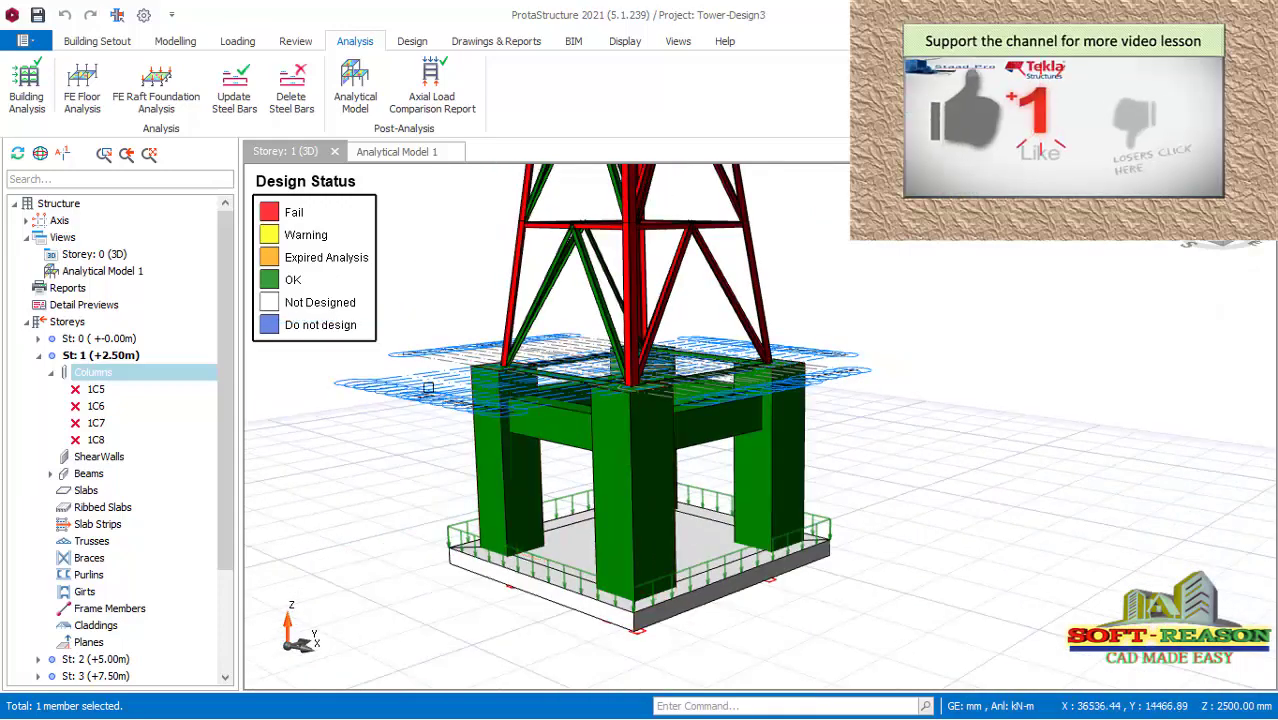
mouse_move(752, 548)
shift+middle_down()
mouse_move(793, 522)
mouse_move(752, 485)
mouse_move(913, 488)
mouse_move(956, 465)
mouse_move(888, 485)
mouse_move(822, 471)
mouse_move(822, 485)
mouse_move(836, 483)
mouse_move(815, 420)
shift+middle_up()
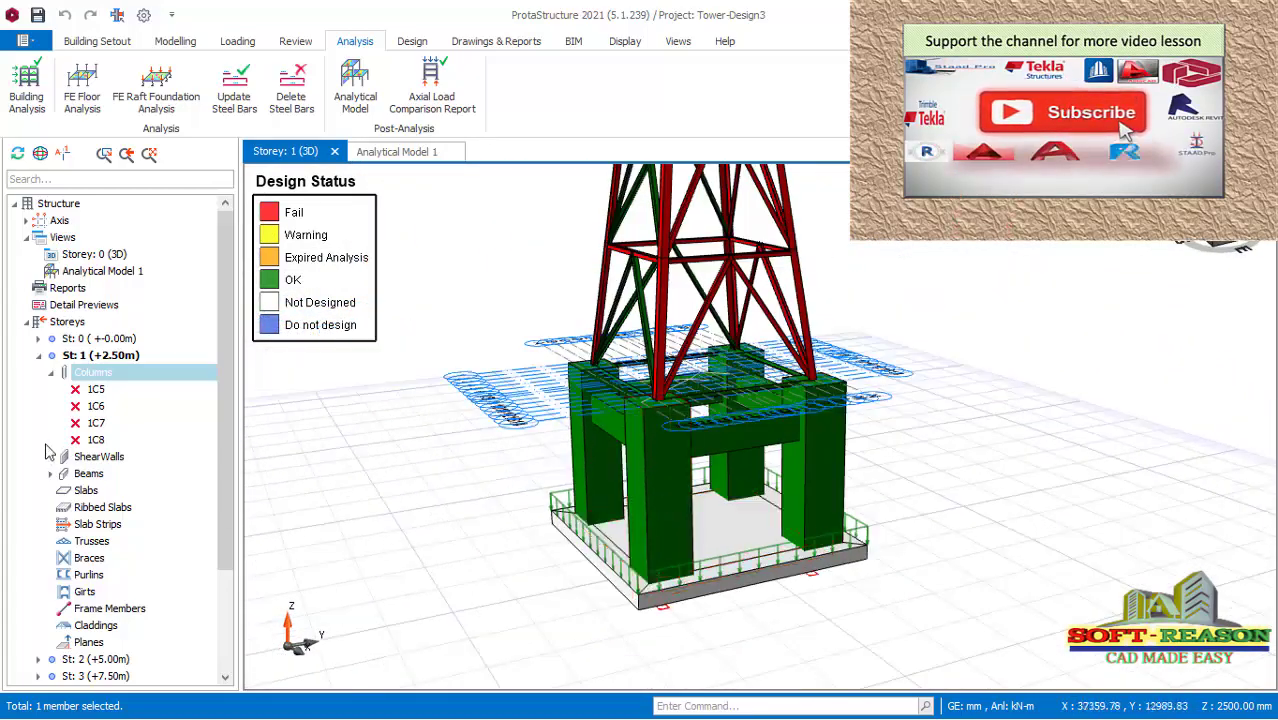
click(50, 372)
shift+middle_drag(905, 485, 893, 488)
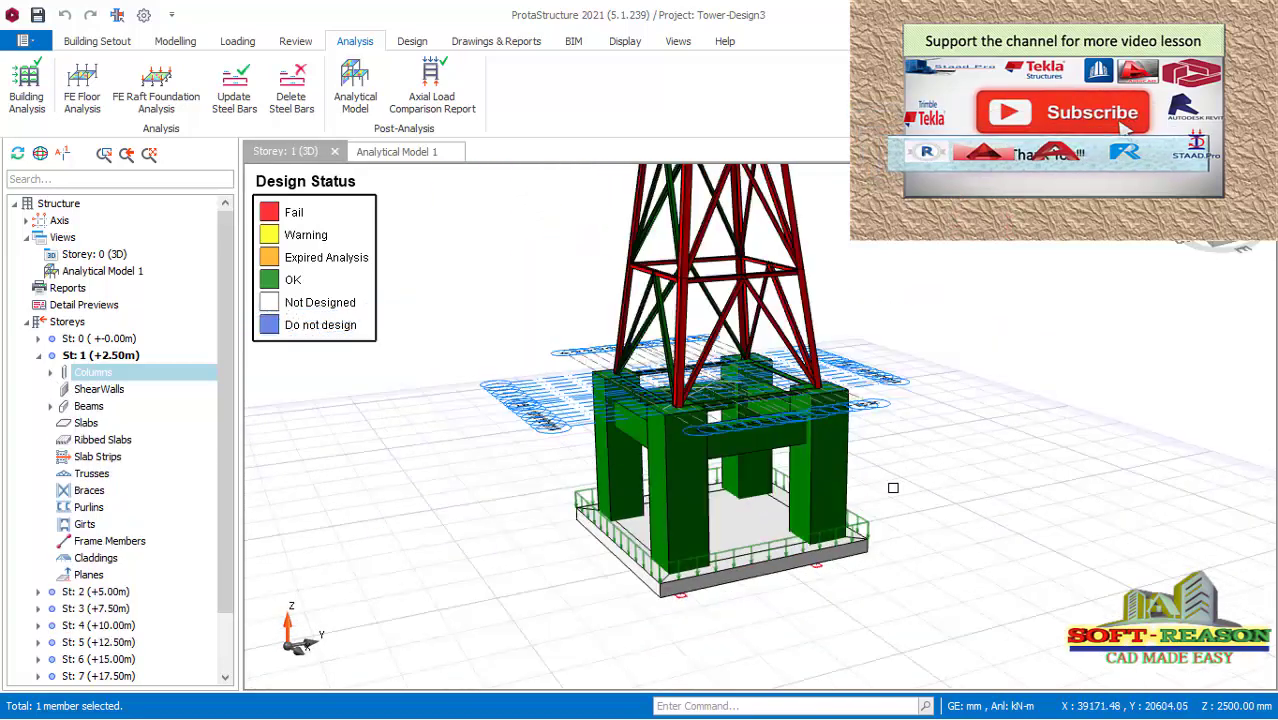
scroll(893, 488, up, 5)
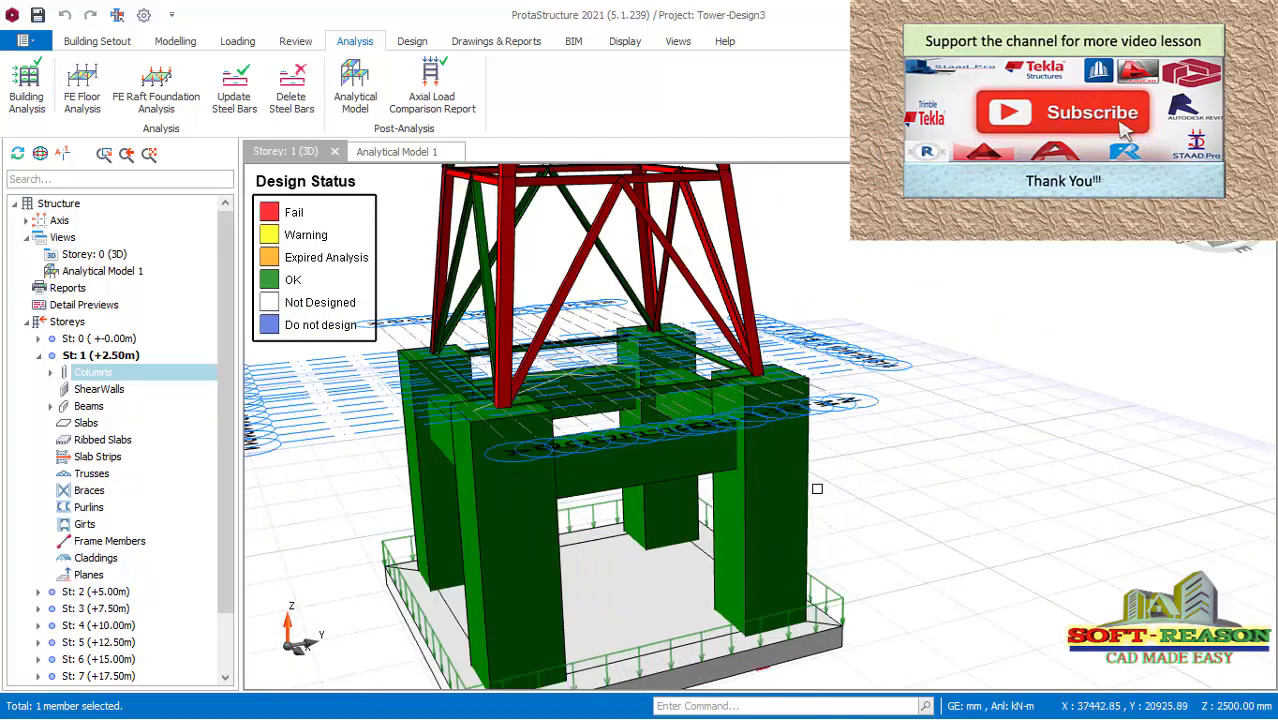
scroll(830, 475, down, 3)
scroll(785, 505, up, 2)
mouse_move(781, 511)
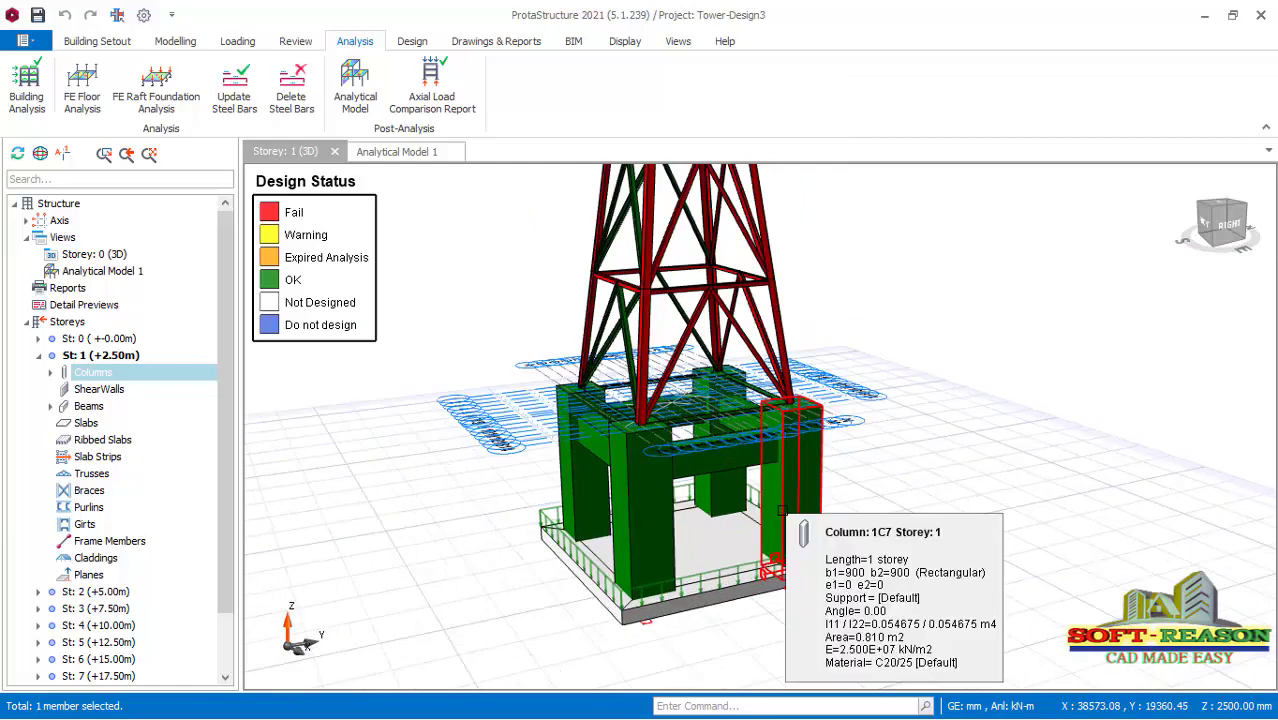
scroll(699, 546, down, 3)
scroll(760, 440, down, 3)
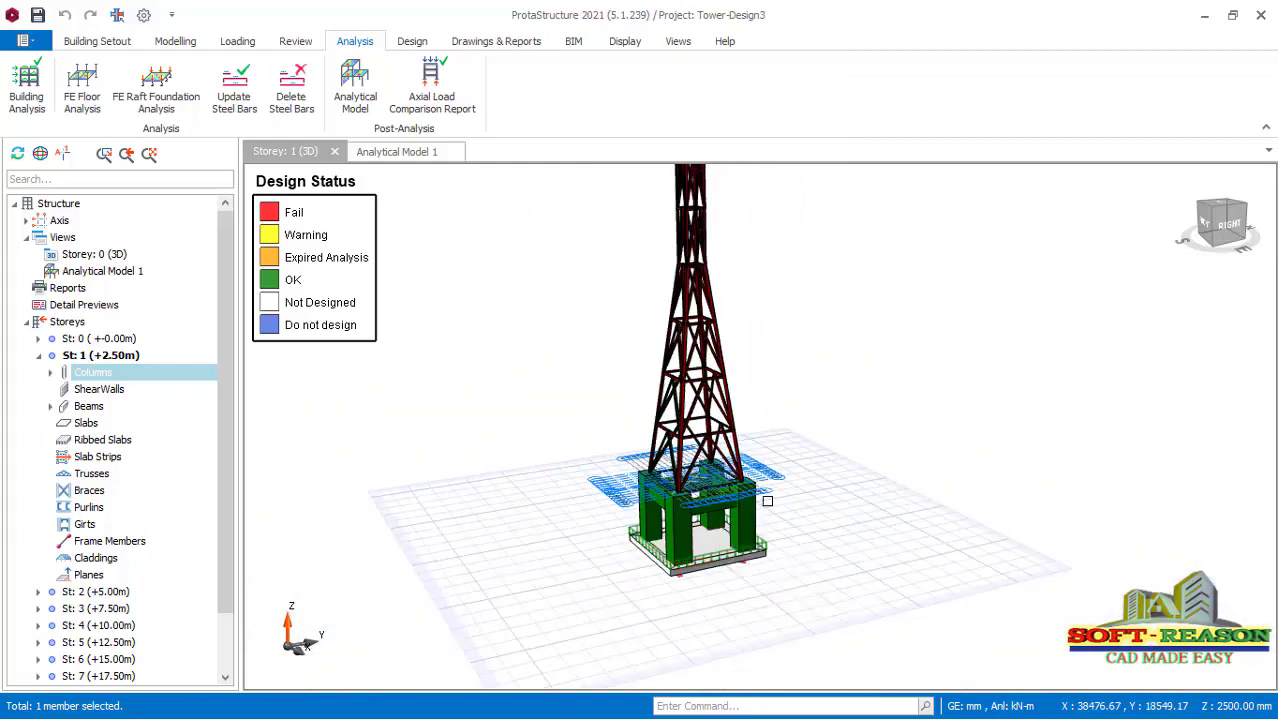
Examine the design status of the tower's steel legs, beams and braces above the storey 1 concrete columns in the 3D view.
scroll(786, 373, up, 3)
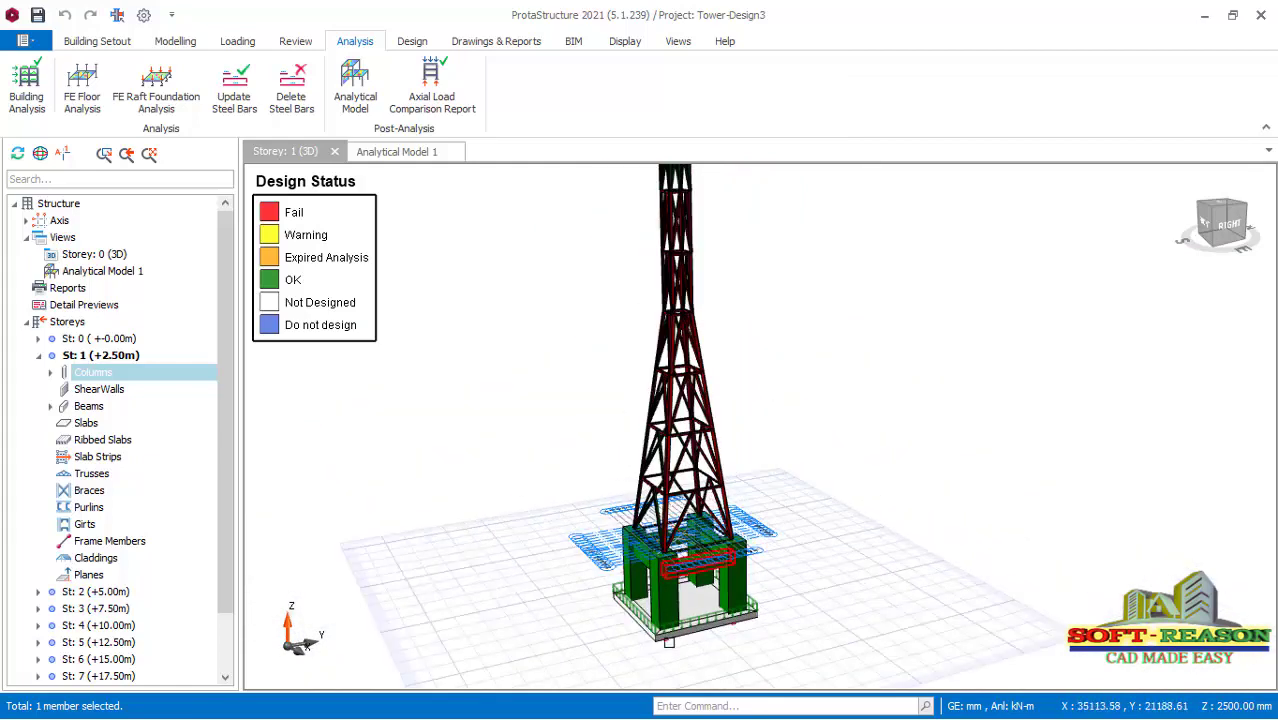
scroll(669, 642, up, 3)
mouse_move(719, 578)
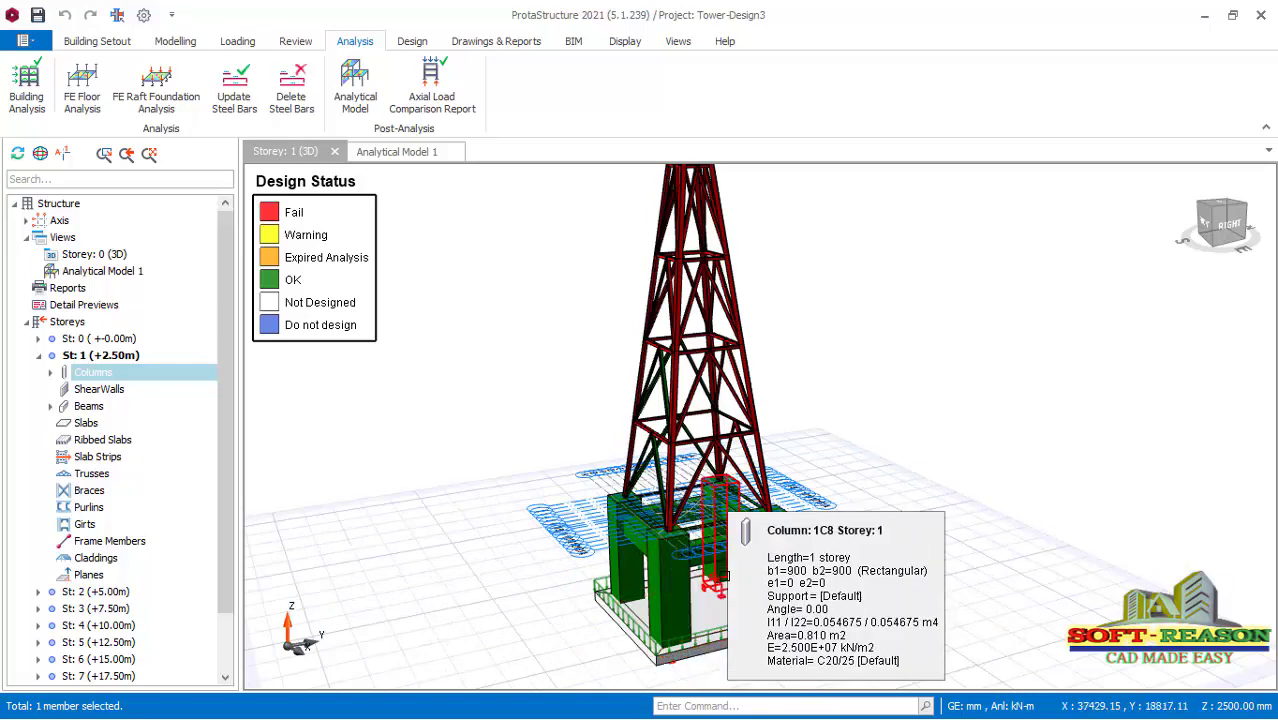
scroll(690, 500, down, 2)
scroll(651, 434, up, 2)
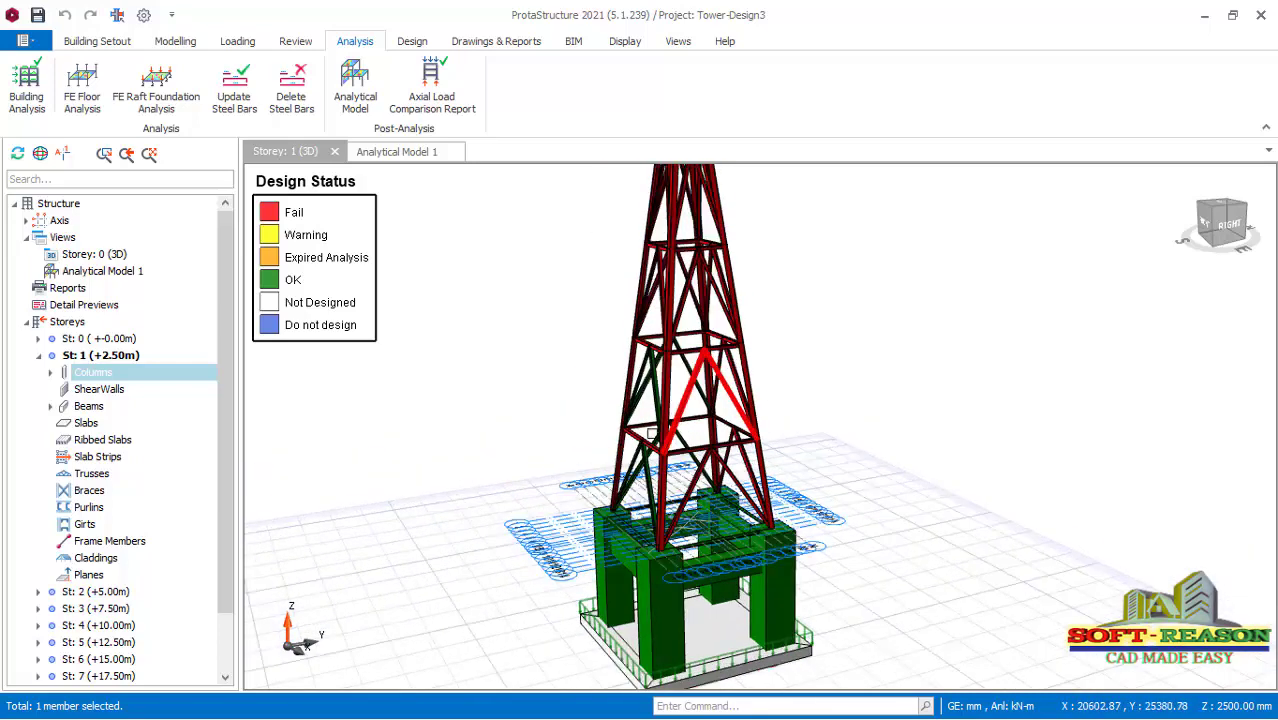
scroll(651, 434, down, 2)
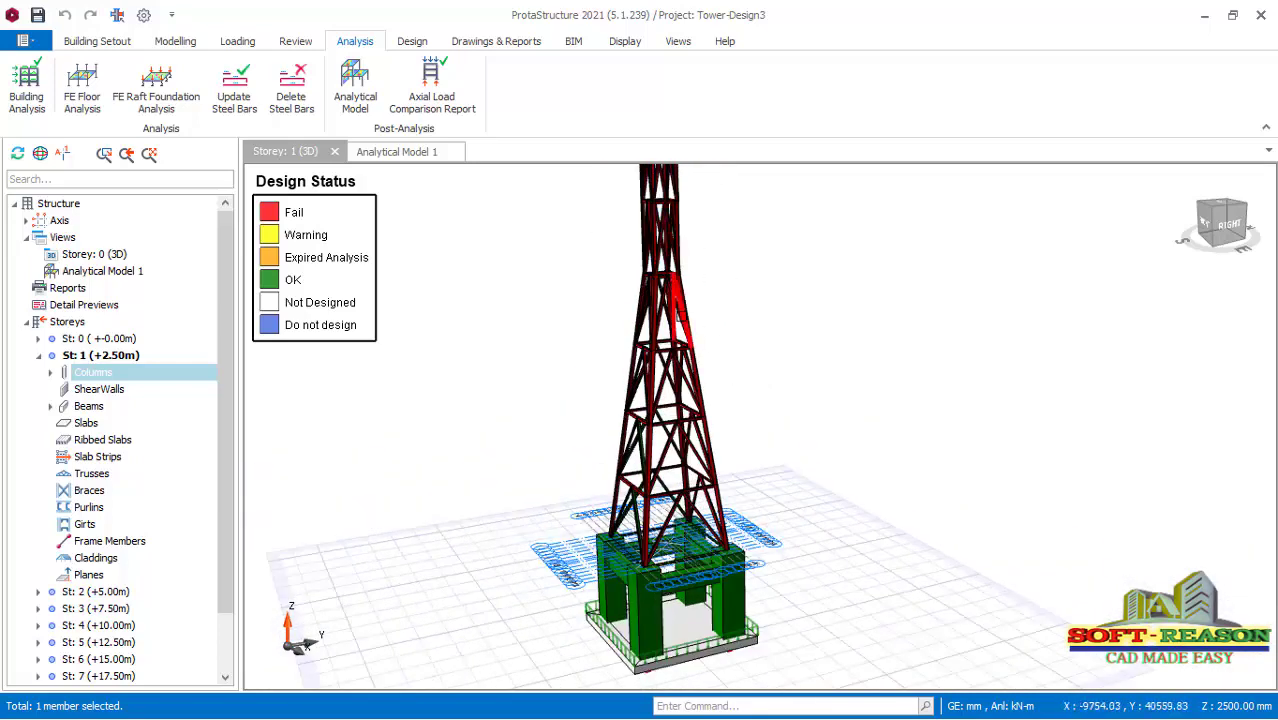
scroll(657, 318, up, 2)
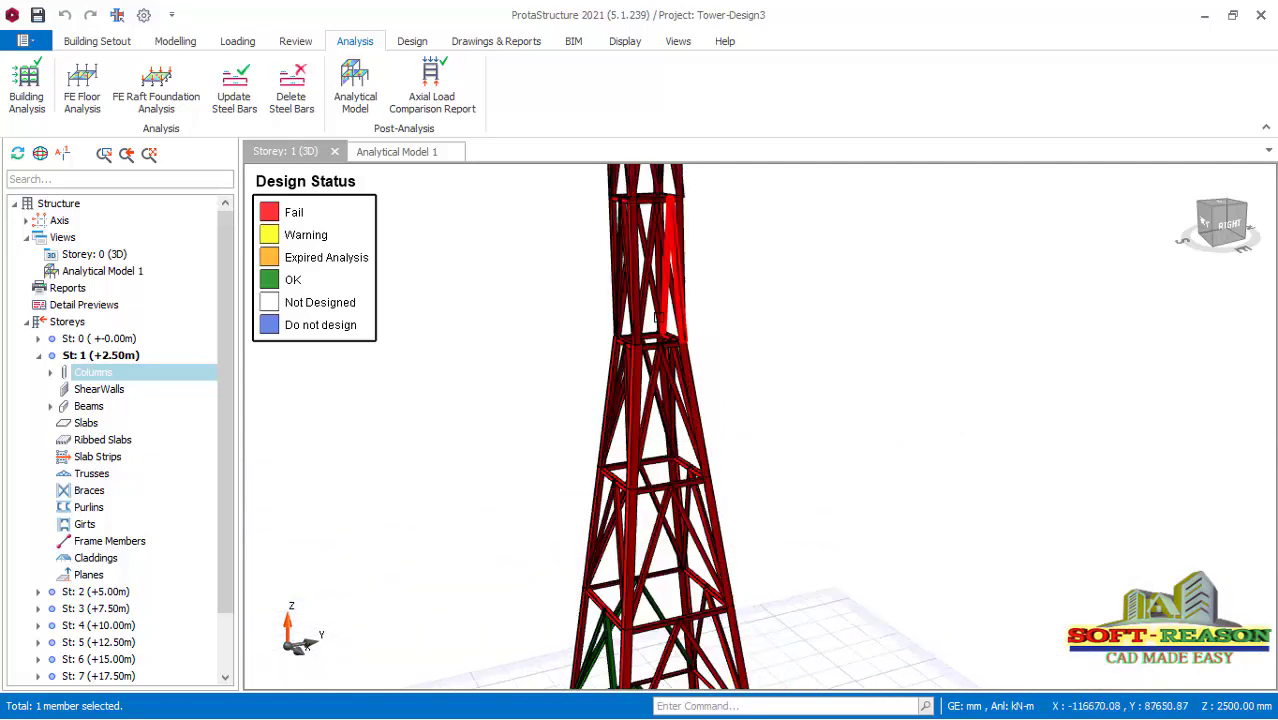
scroll(660, 400, down, 3)
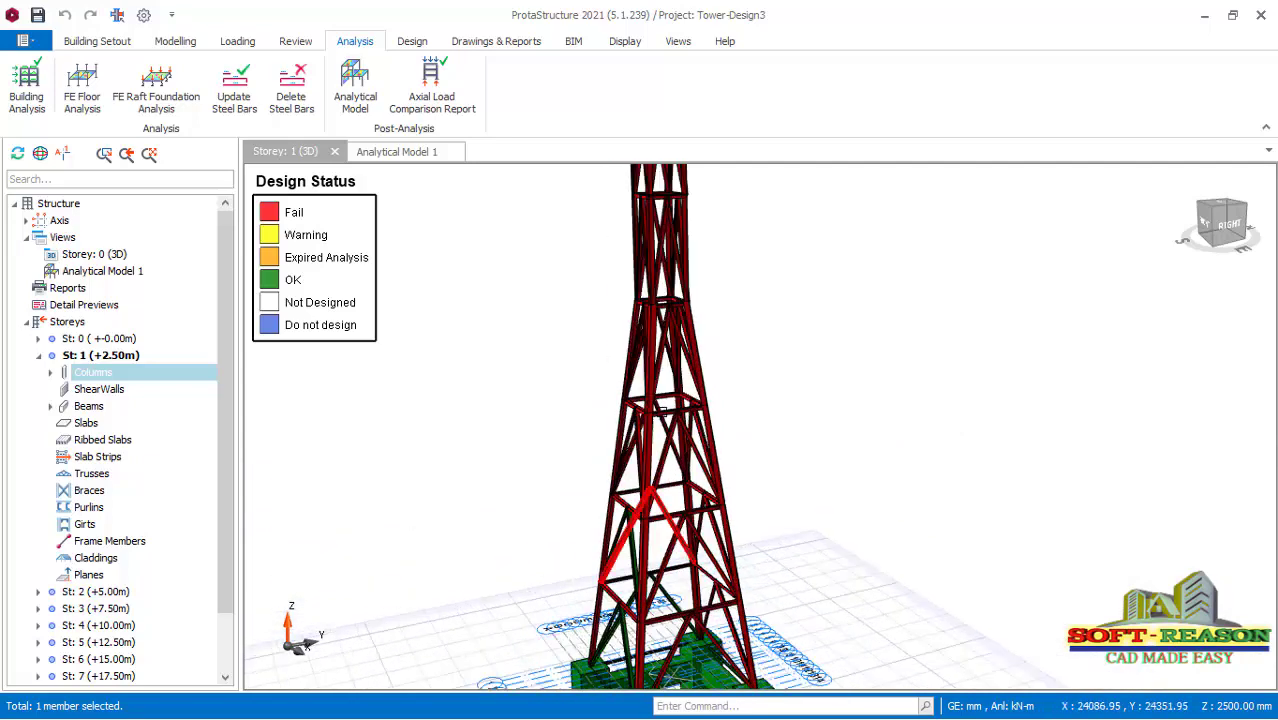
scroll(661, 410, up, 3)
scroll(675, 500, down, 1)
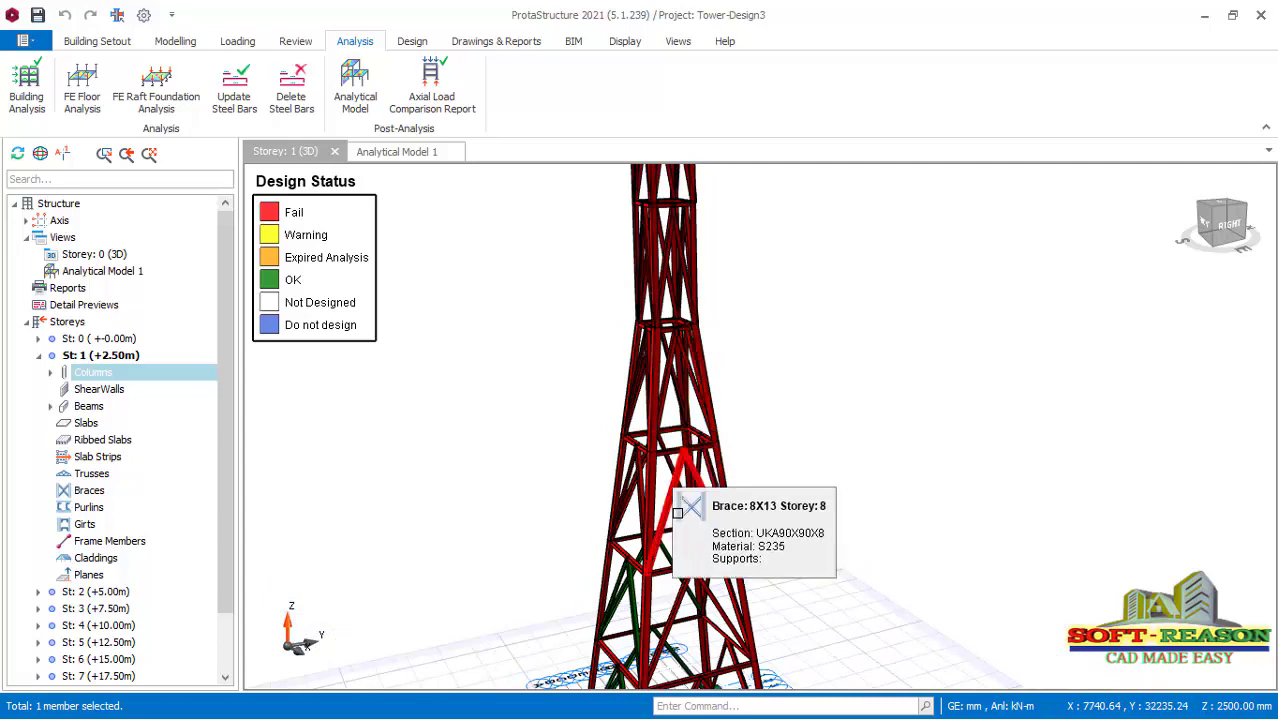
scroll(677, 513, up, 5)
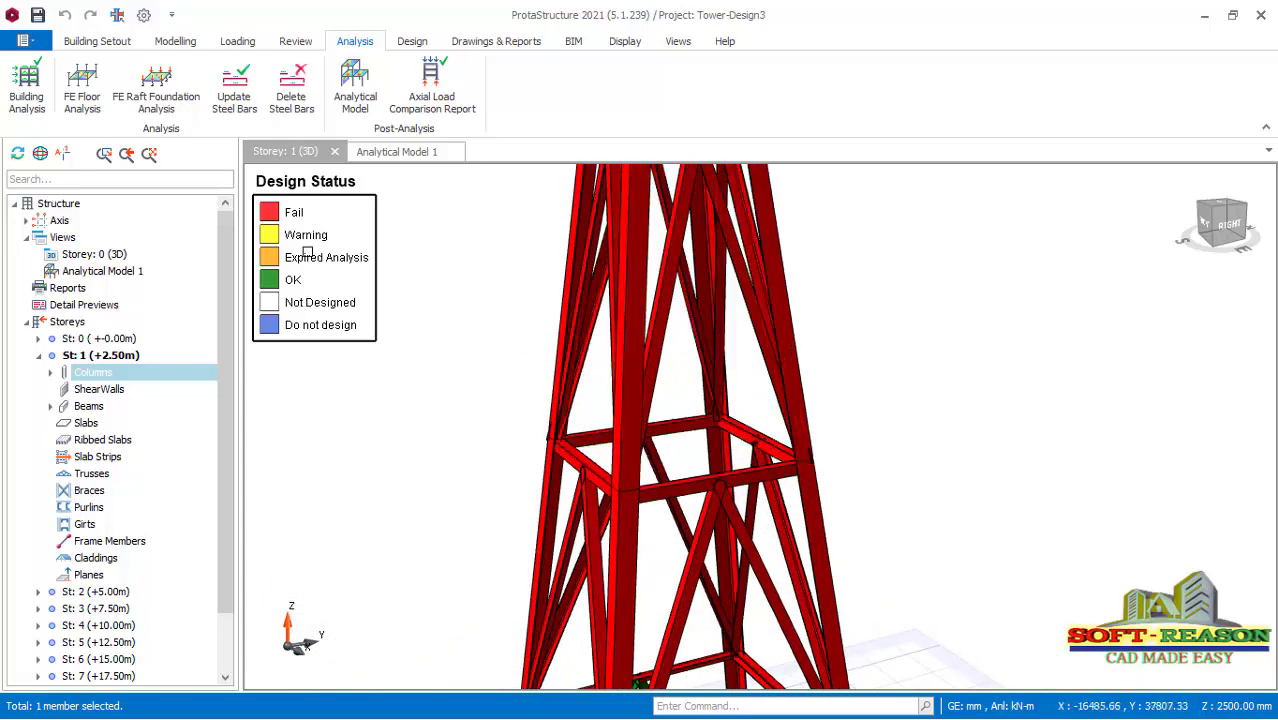
scroll(605, 300, down, 3)
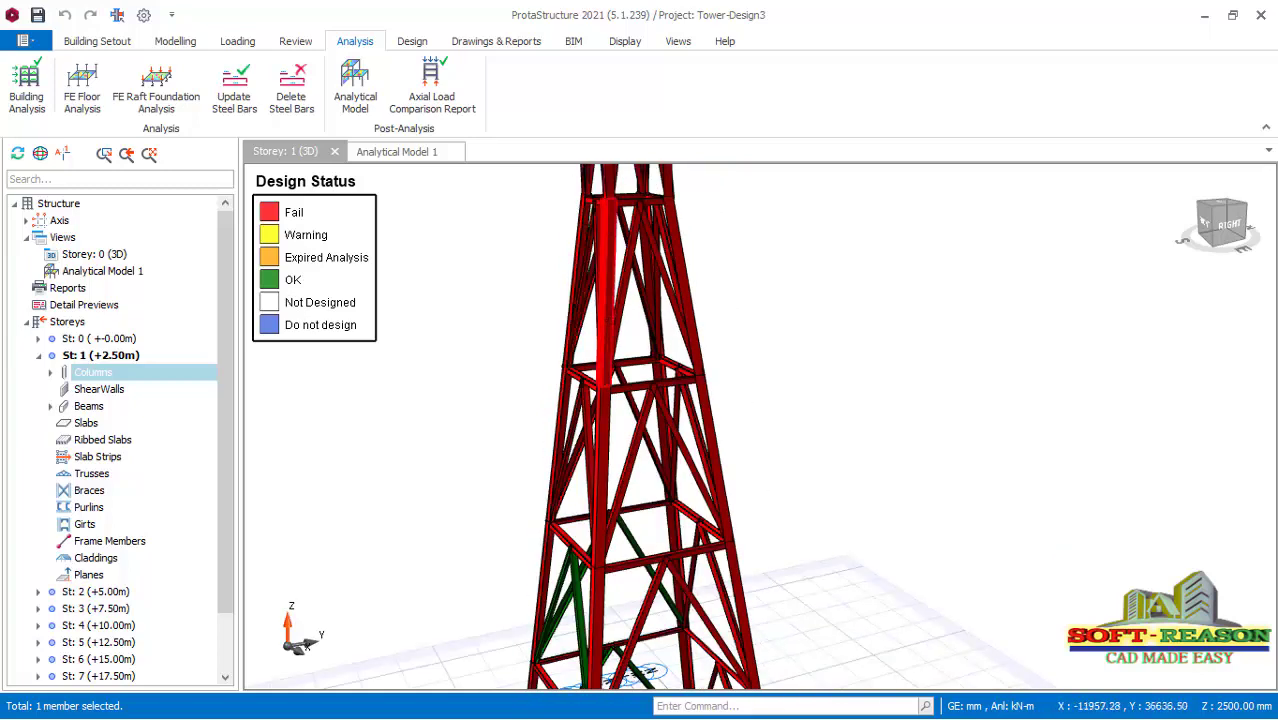
scroll(605, 300, down, 2)
scroll(685, 348, down, 3)
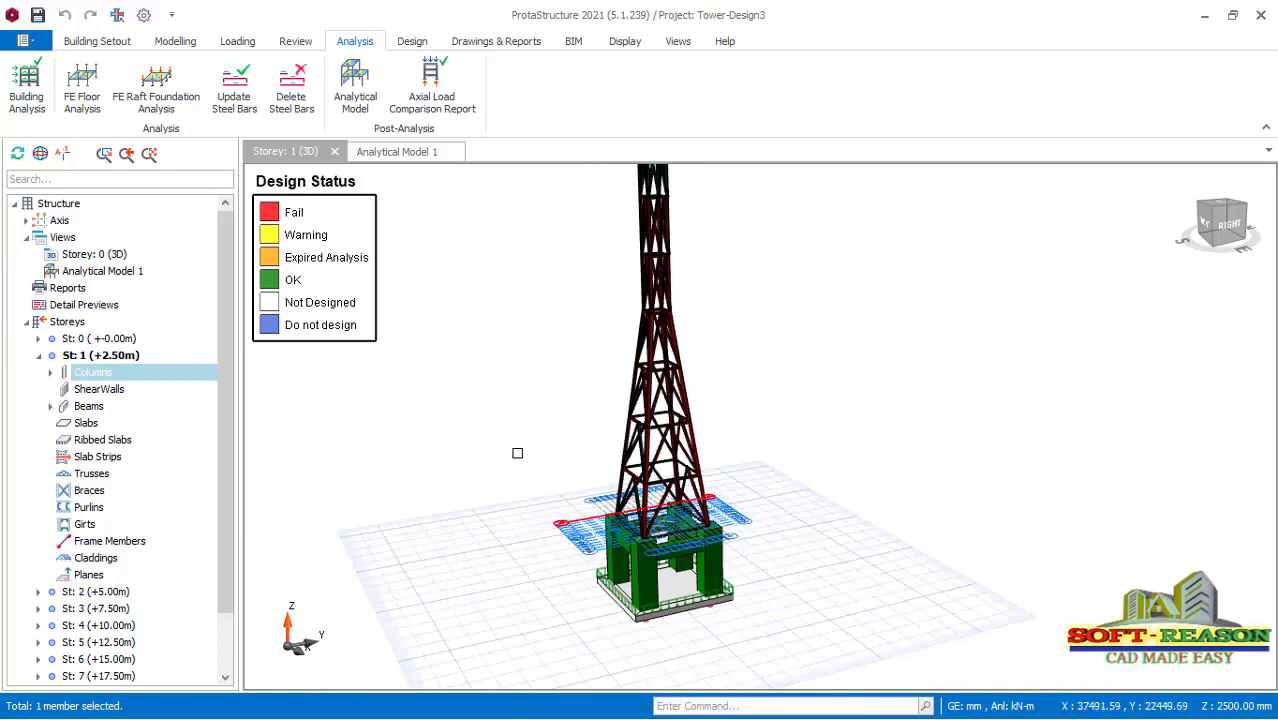
Switch to the analytical model and display the whole tower's displacements under the dead load case G.
click(405, 153)
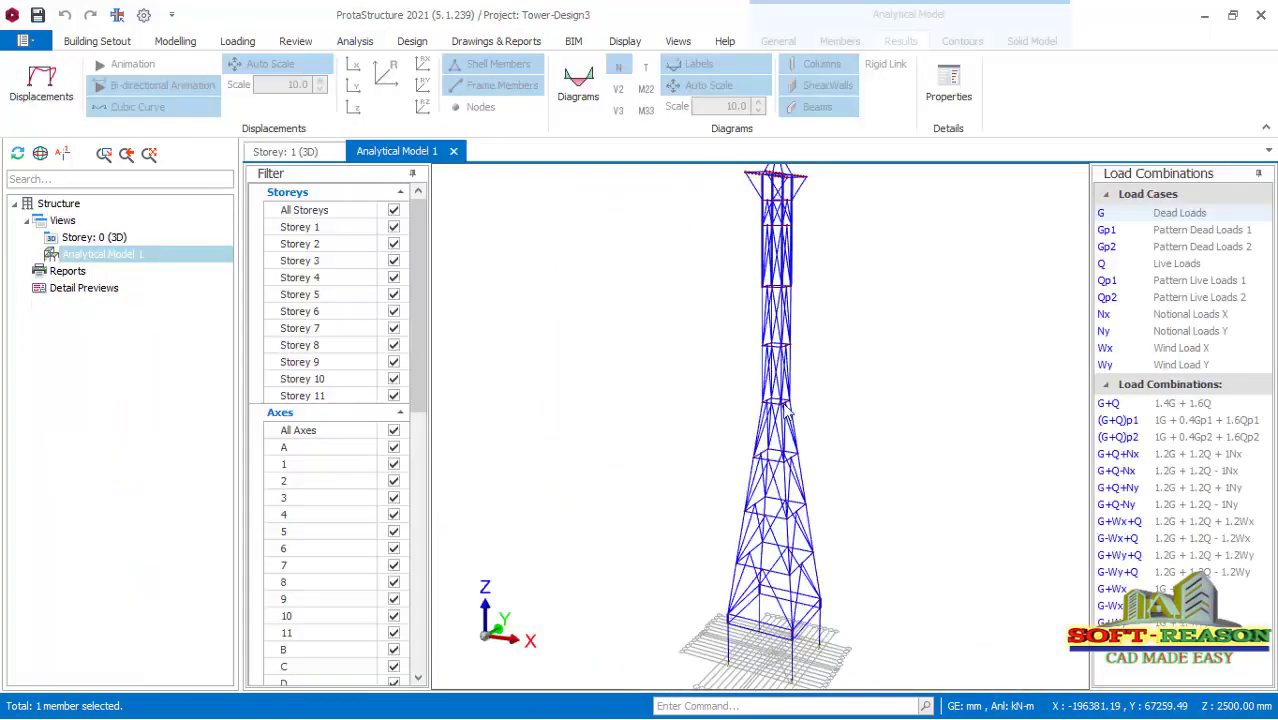
middle_drag(535, 246, 678, 312)
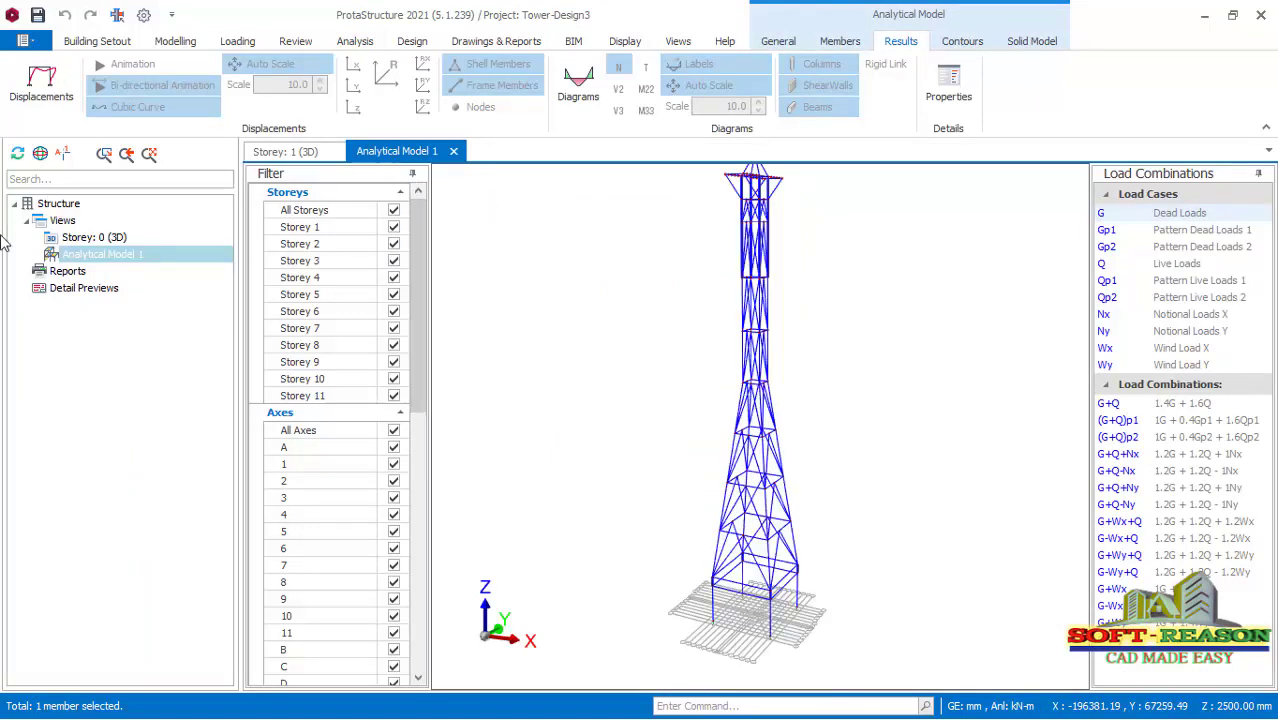
click(37, 96)
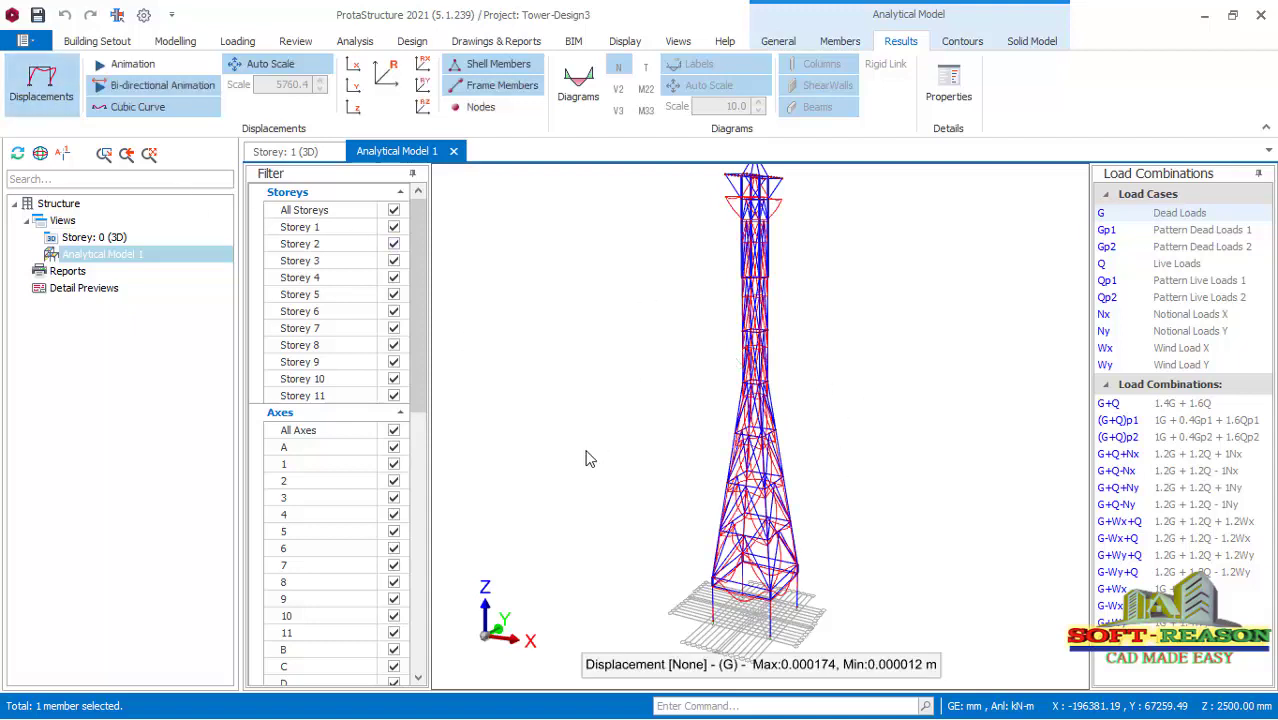
scroll(588, 455, down, 2)
scroll(736, 420, up, 3)
scroll(728, 406, down, 2)
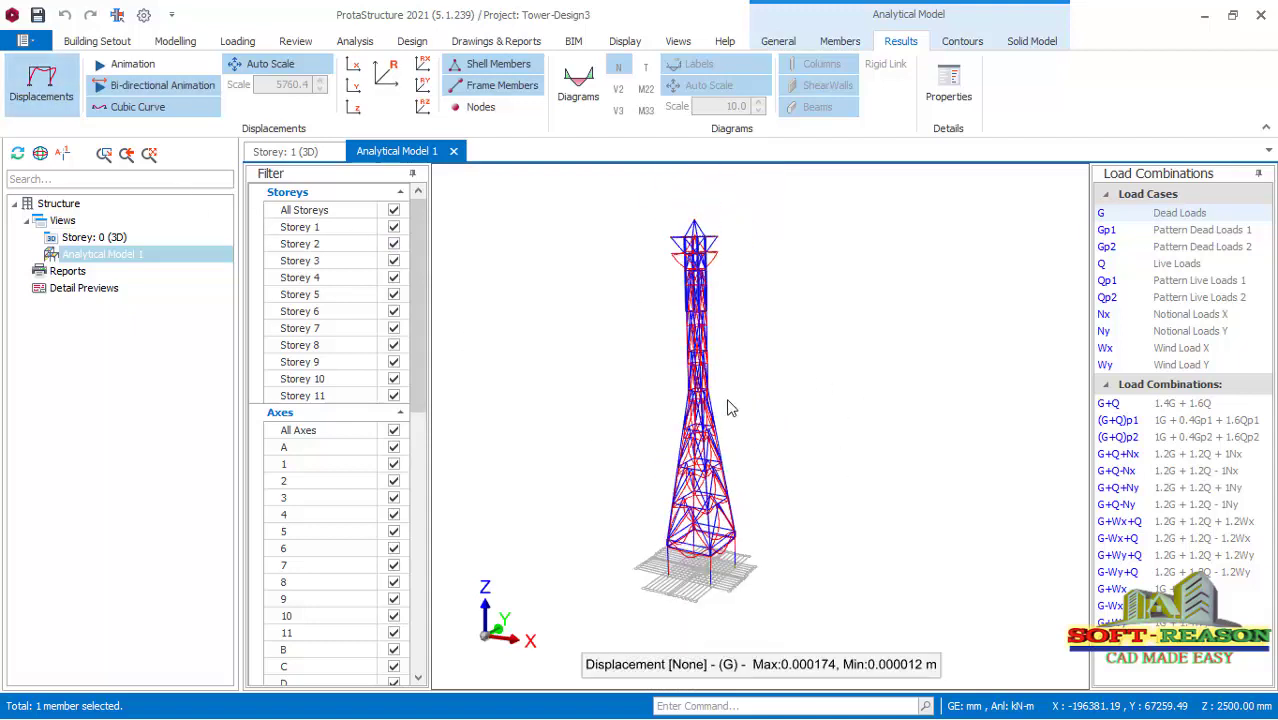
scroll(667, 450, up, 1)
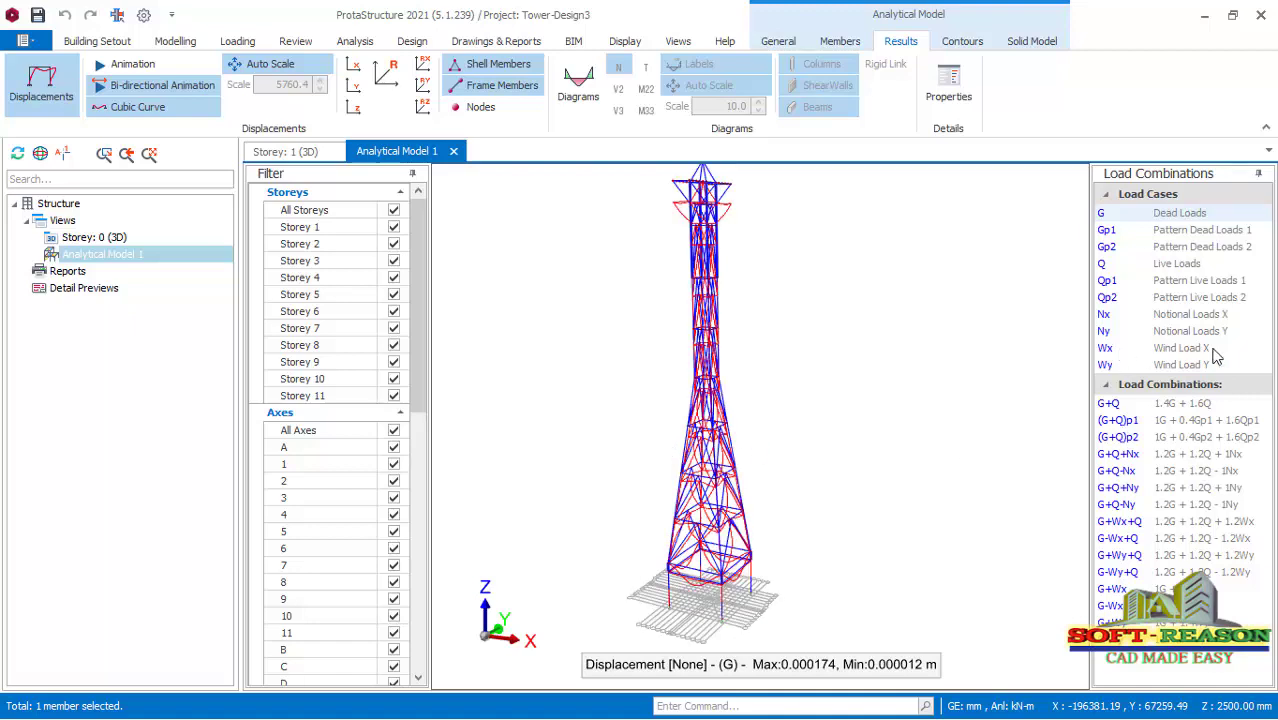
Display the tower's displacements for Wind Load X (Wx), animate them, and view the animation for Wind Load Y (Wy).
click(1106, 349)
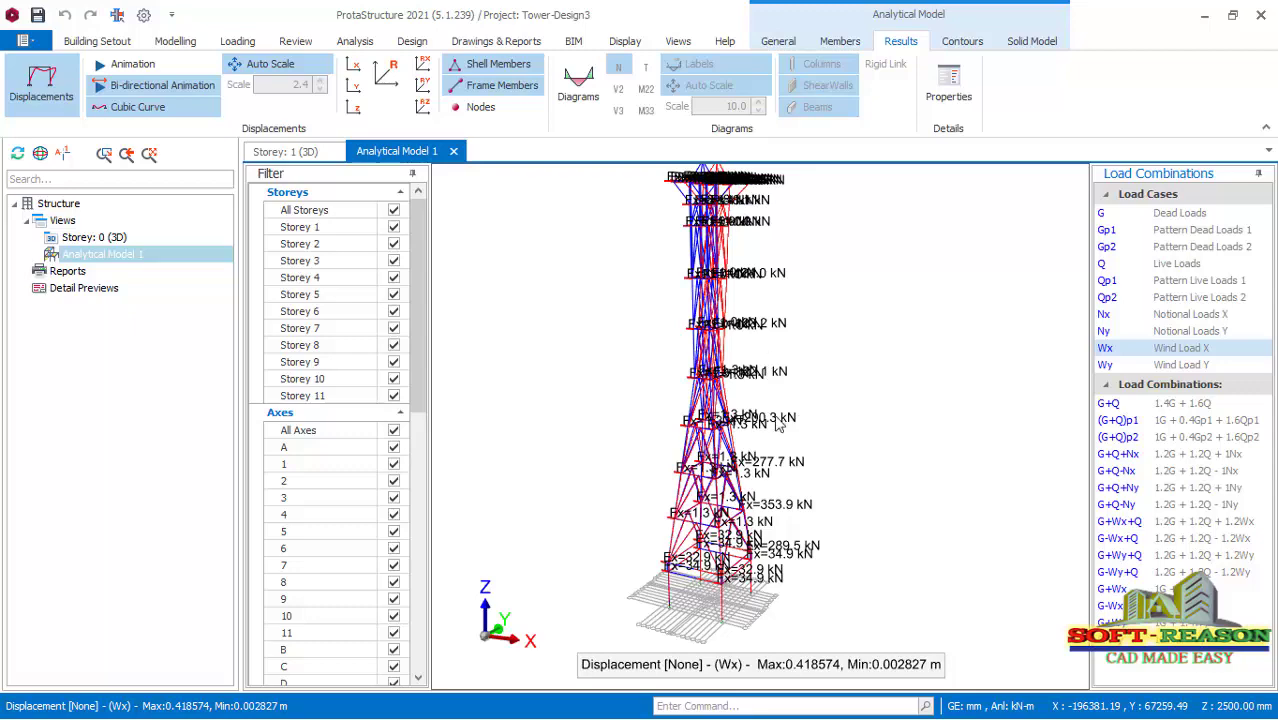
scroll(779, 425, up, 2)
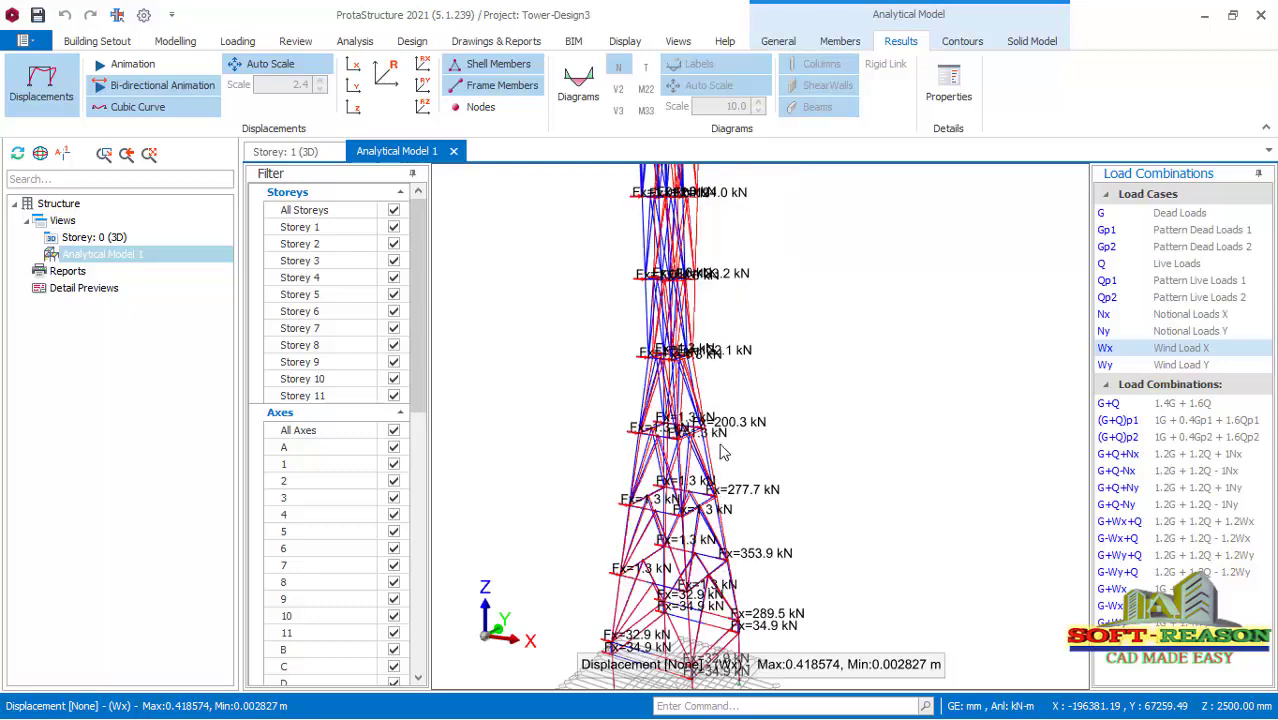
scroll(688, 459, down, 1)
scroll(686, 468, down, 2)
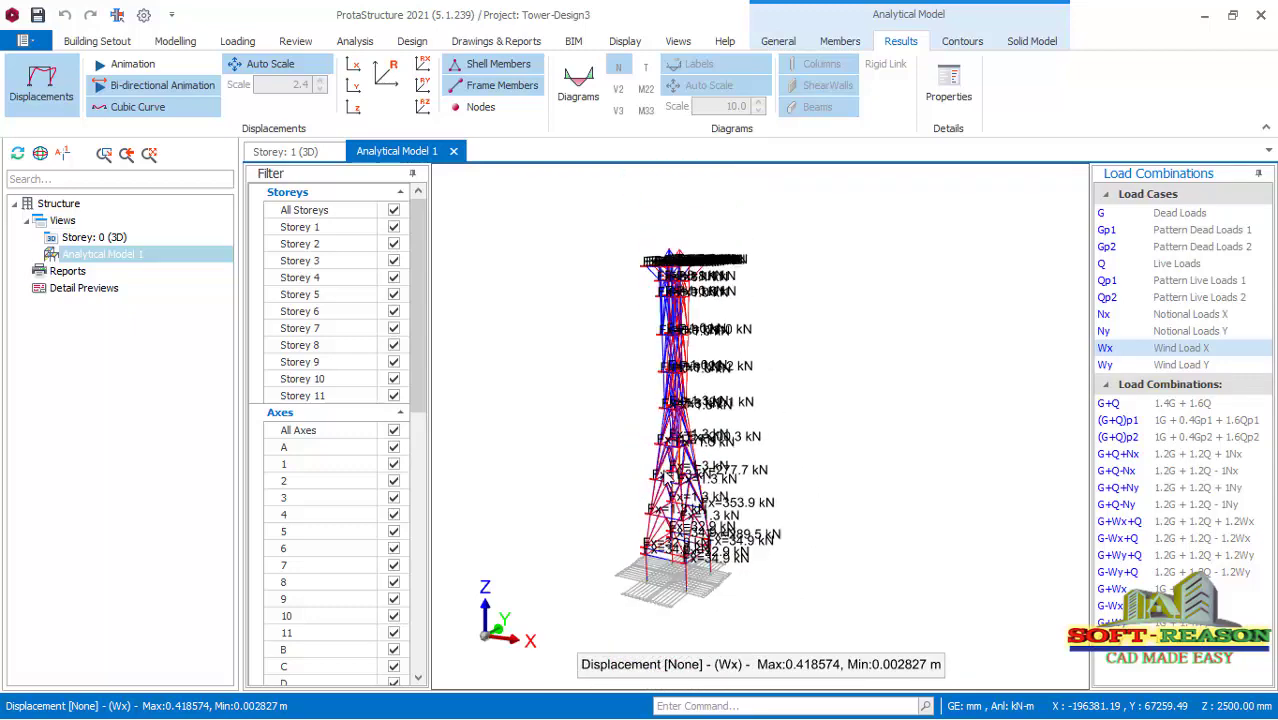
click(126, 66)
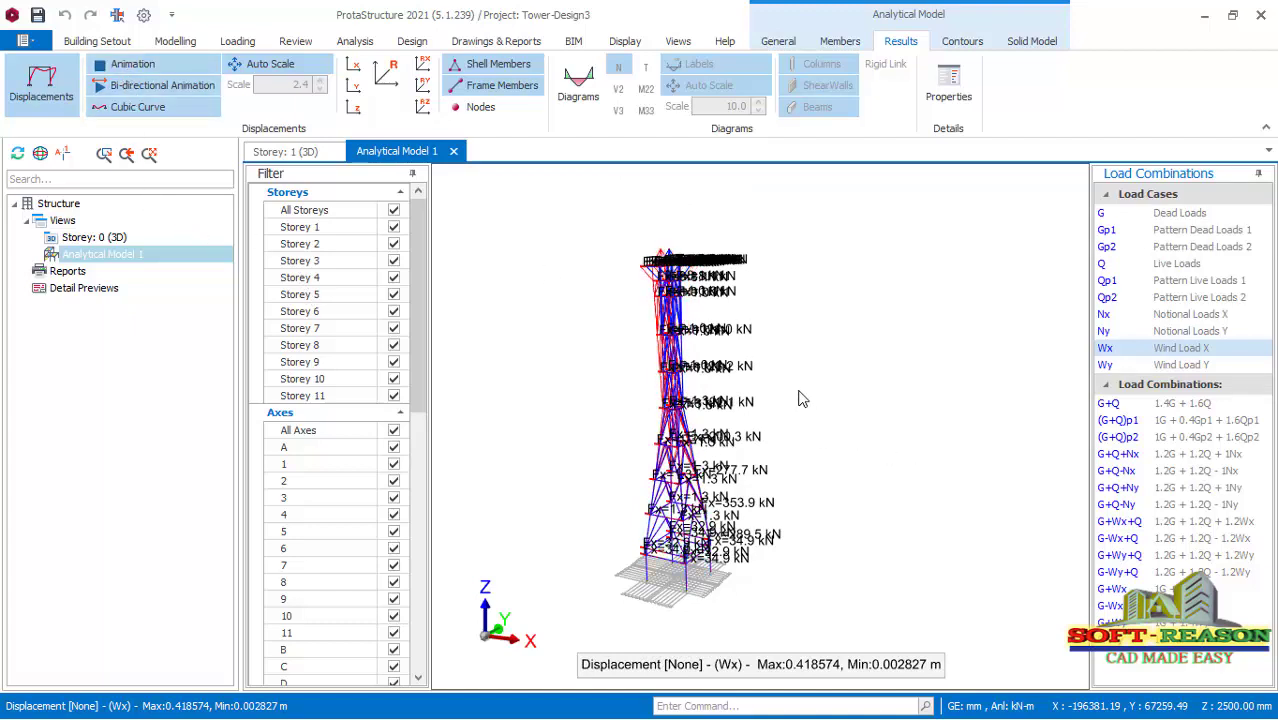
click(1105, 366)
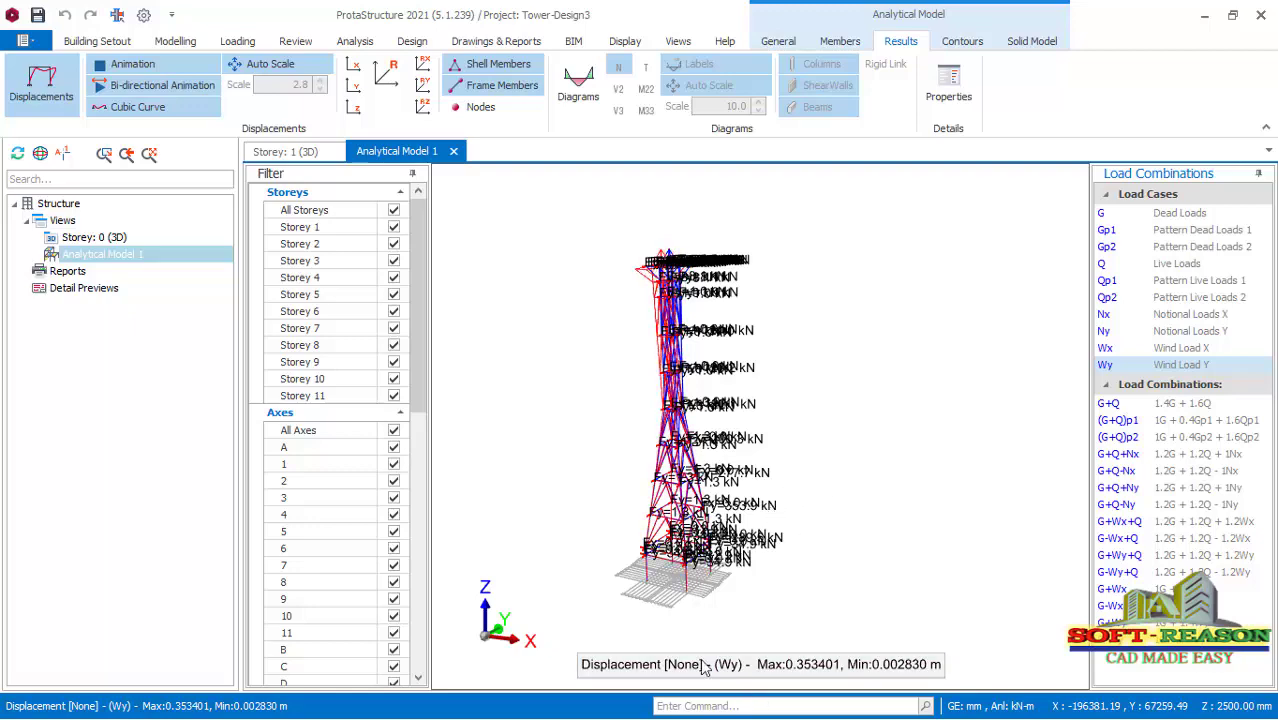
Return to the Storey 1 3D view and inspect the concrete base, foundation slab and full tower up to its top platform.
click(285, 151)
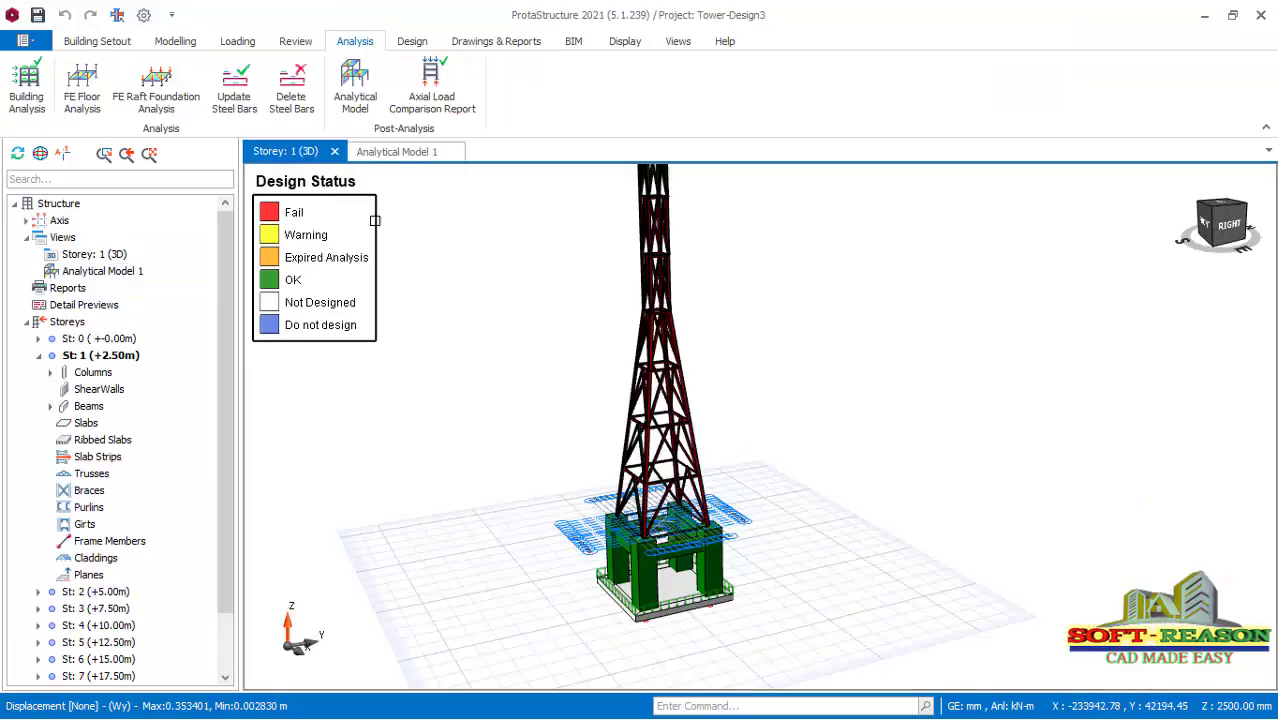
scroll(750, 630, down, 2)
scroll(750, 630, up, 3)
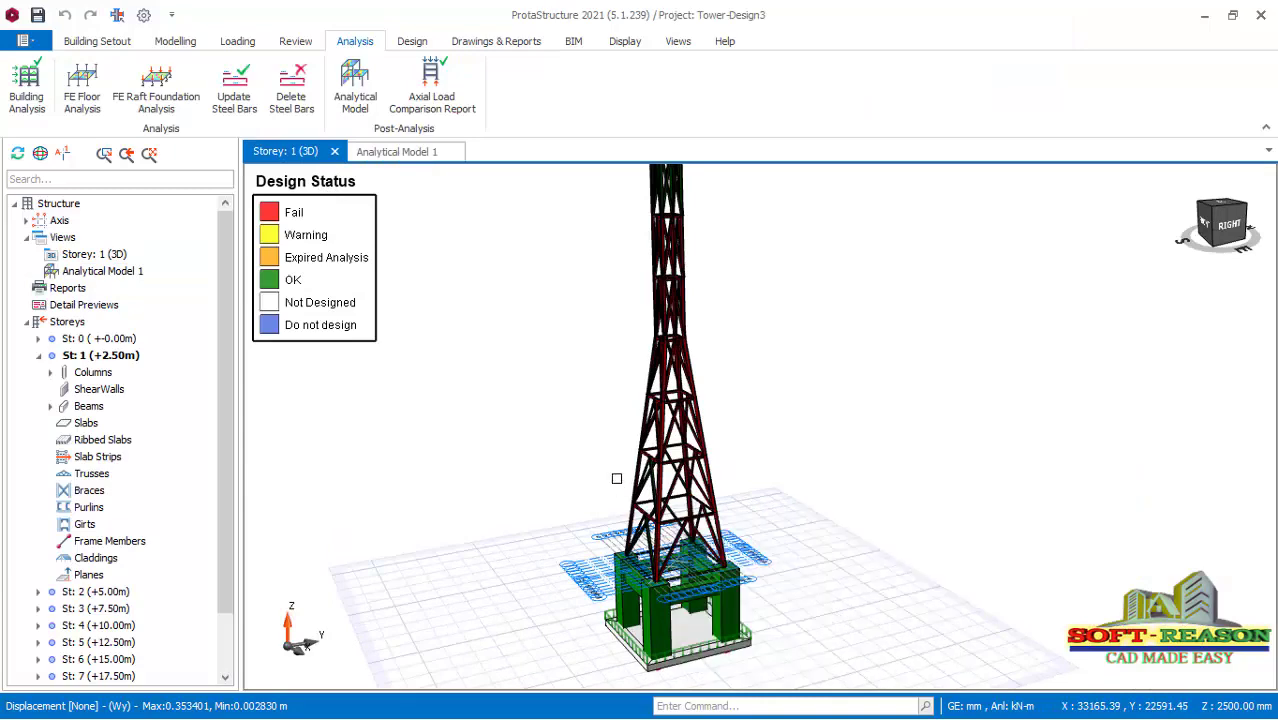
scroll(617, 479, down, 2)
scroll(645, 645, up, 2)
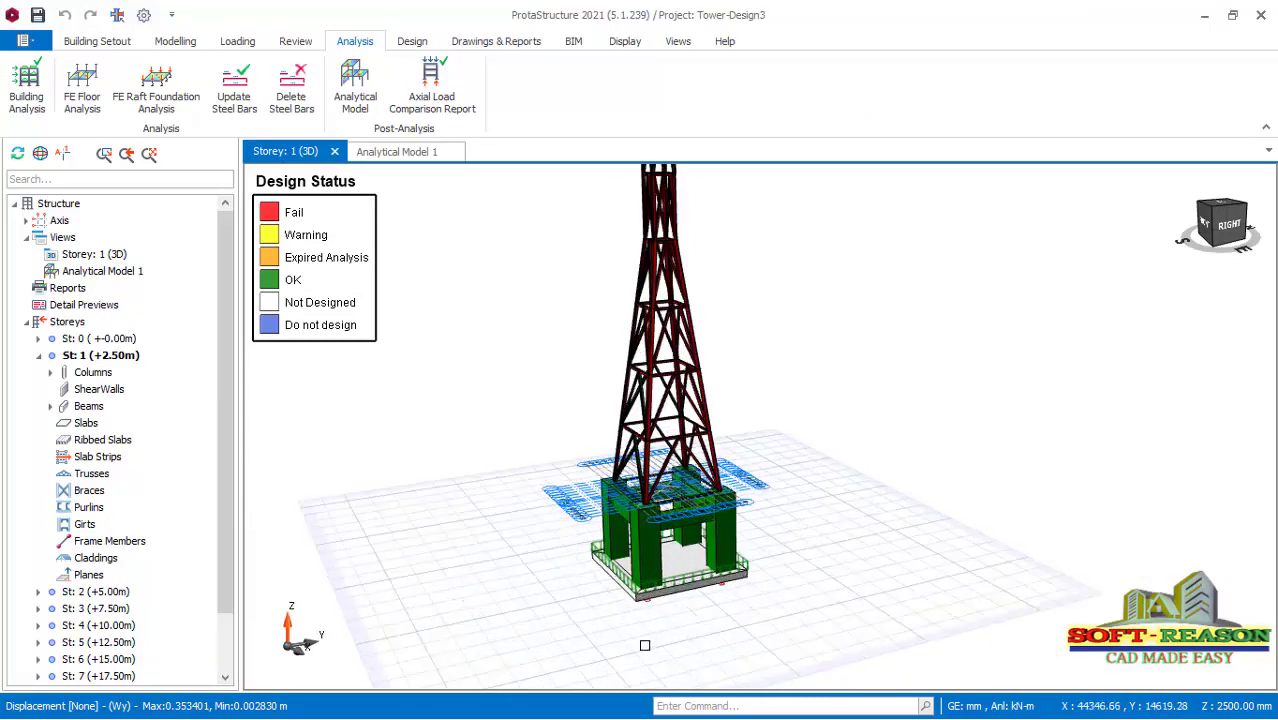
scroll(645, 645, up, 4)
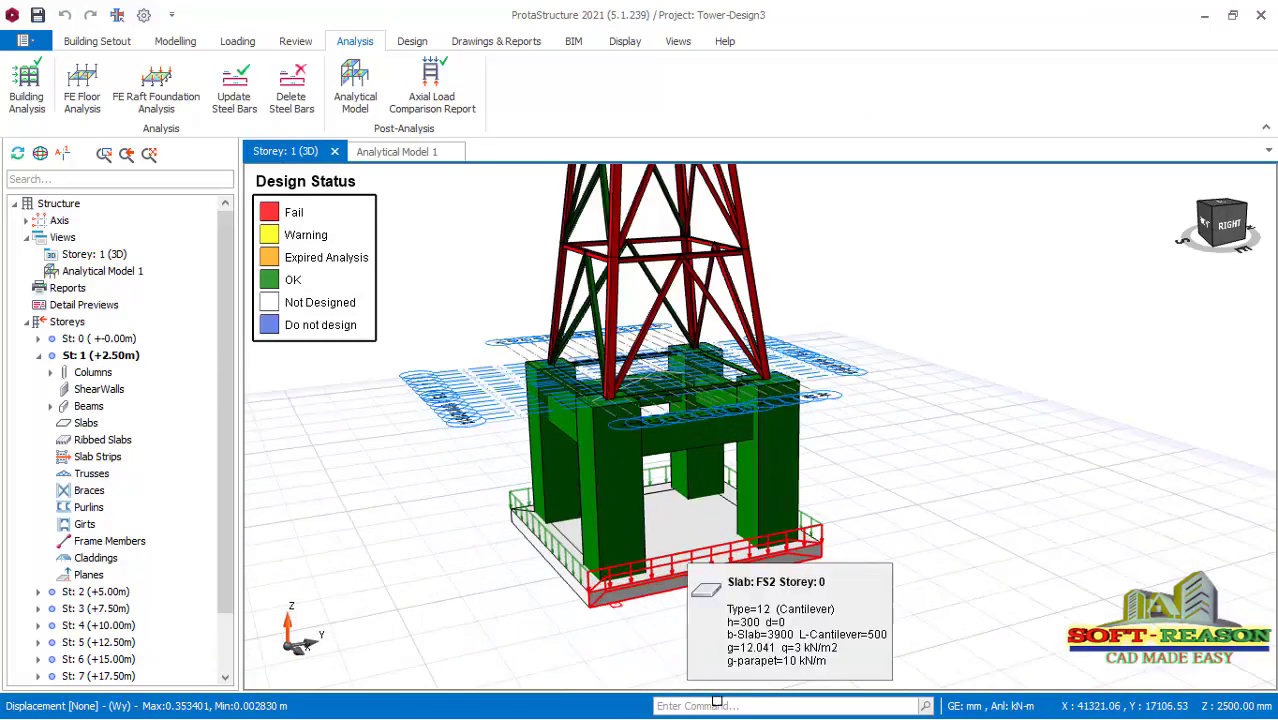
scroll(715, 680, down, 1)
scroll(699, 678, down, 1)
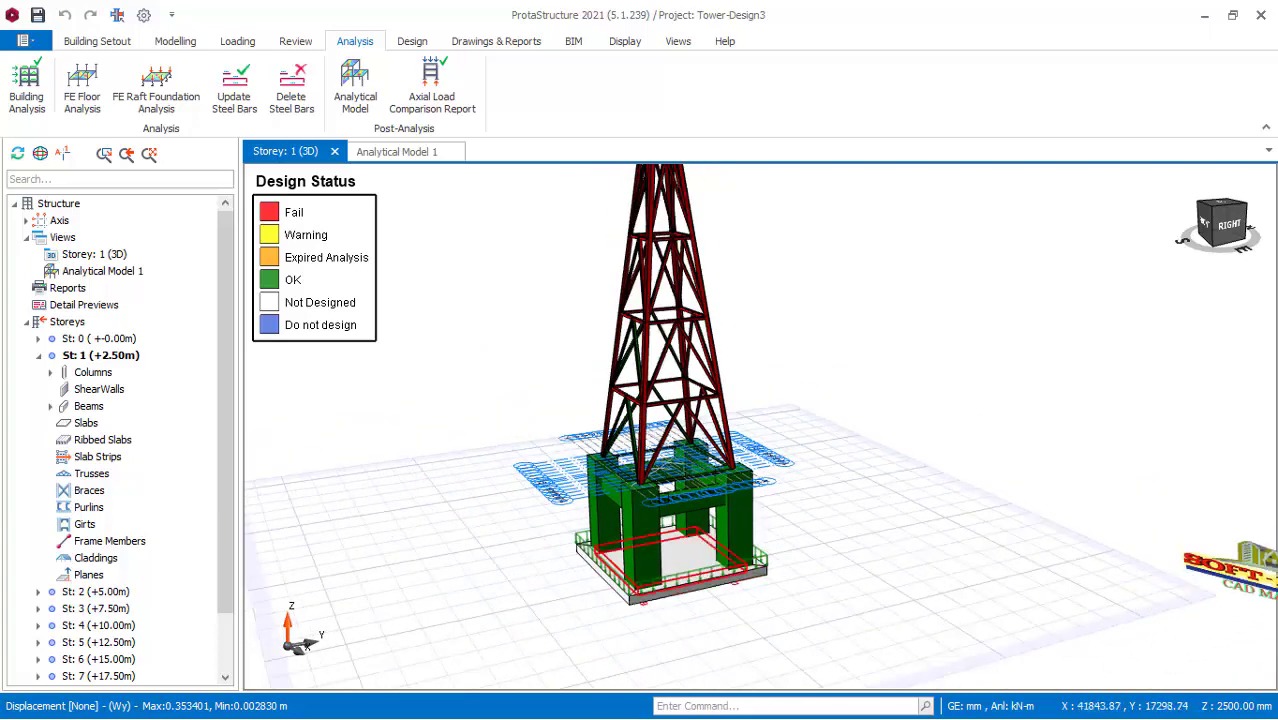
scroll(699, 678, up, 4)
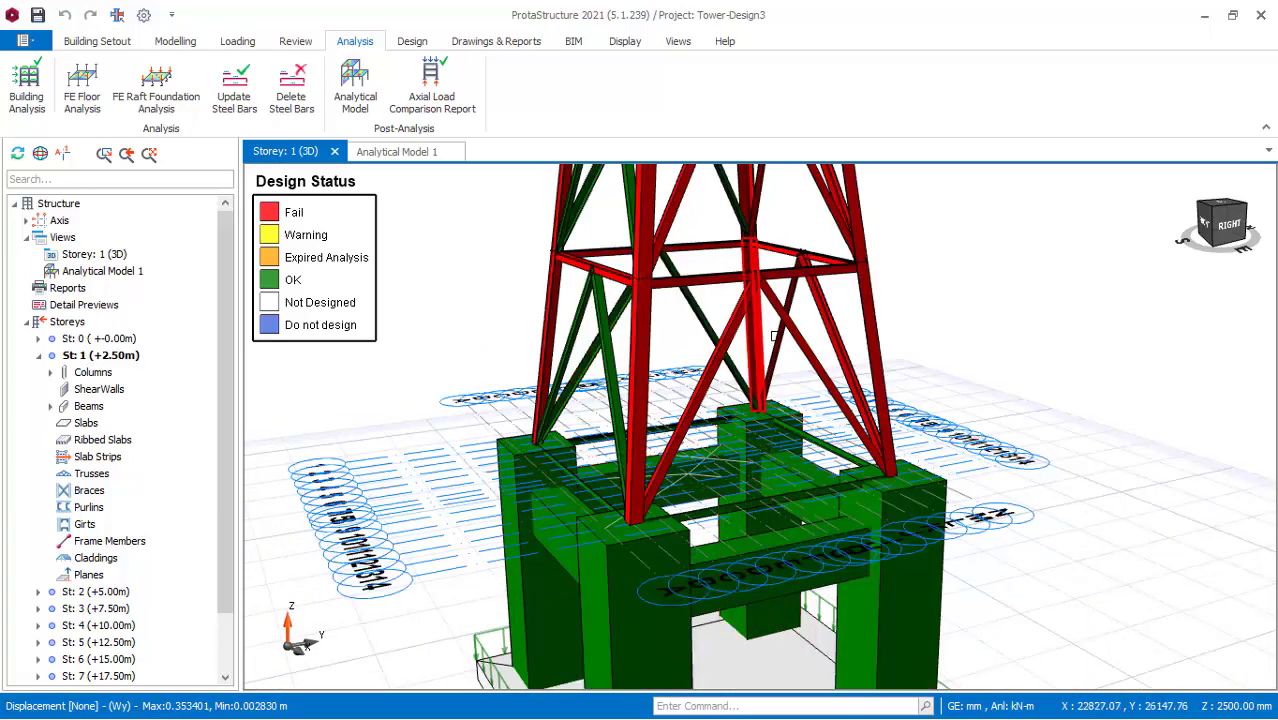
scroll(735, 438, down, 2)
scroll(735, 438, down, 2)
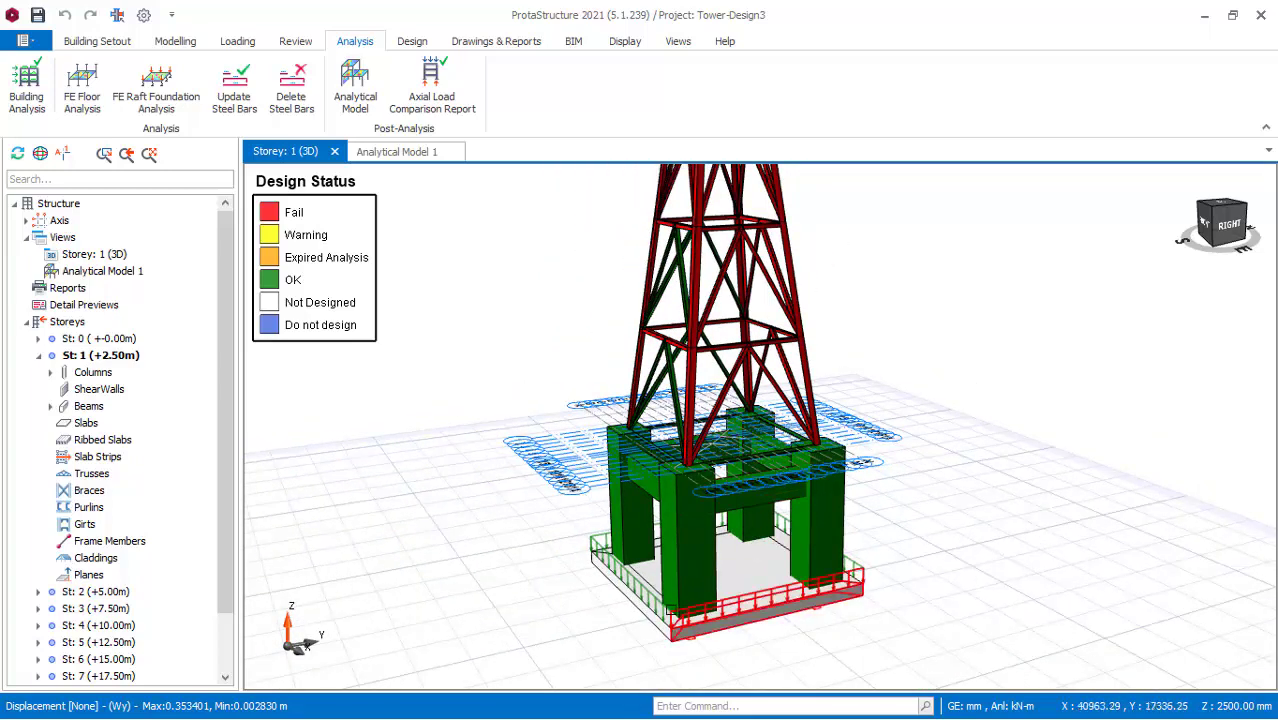
scroll(780, 612, down, 2)
scroll(767, 623, up, 1)
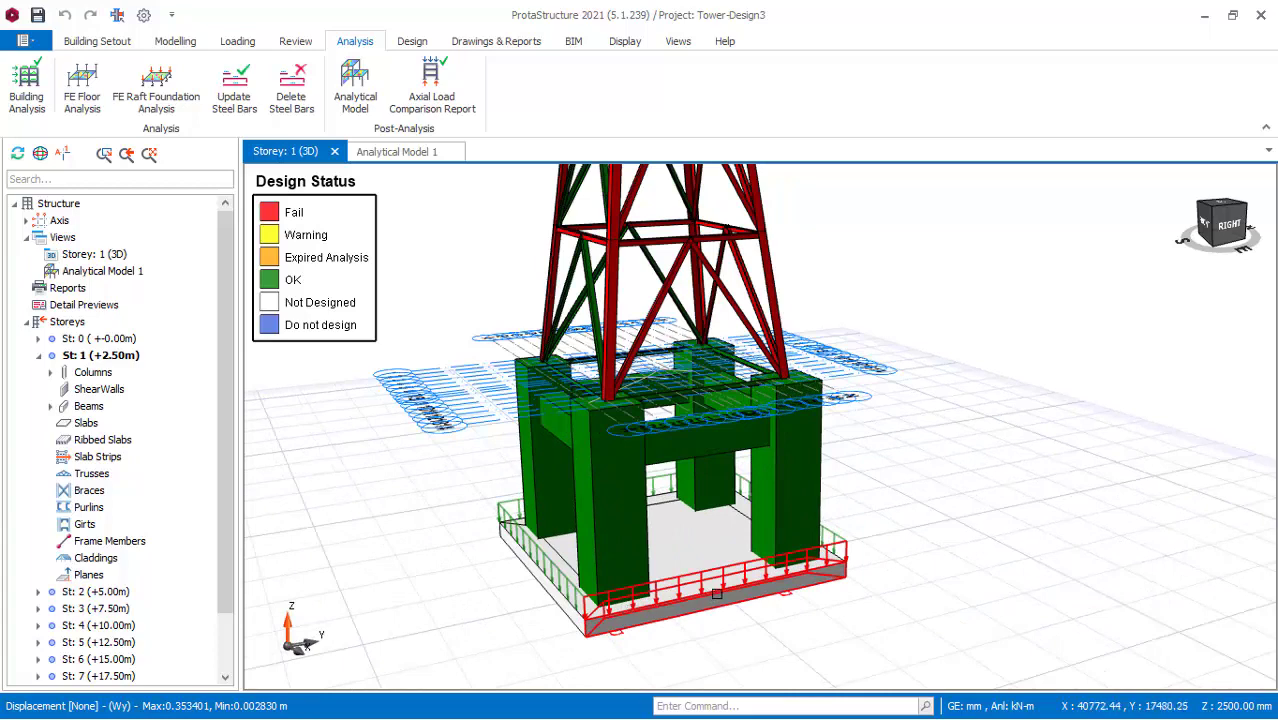
scroll(707, 621, down, 3)
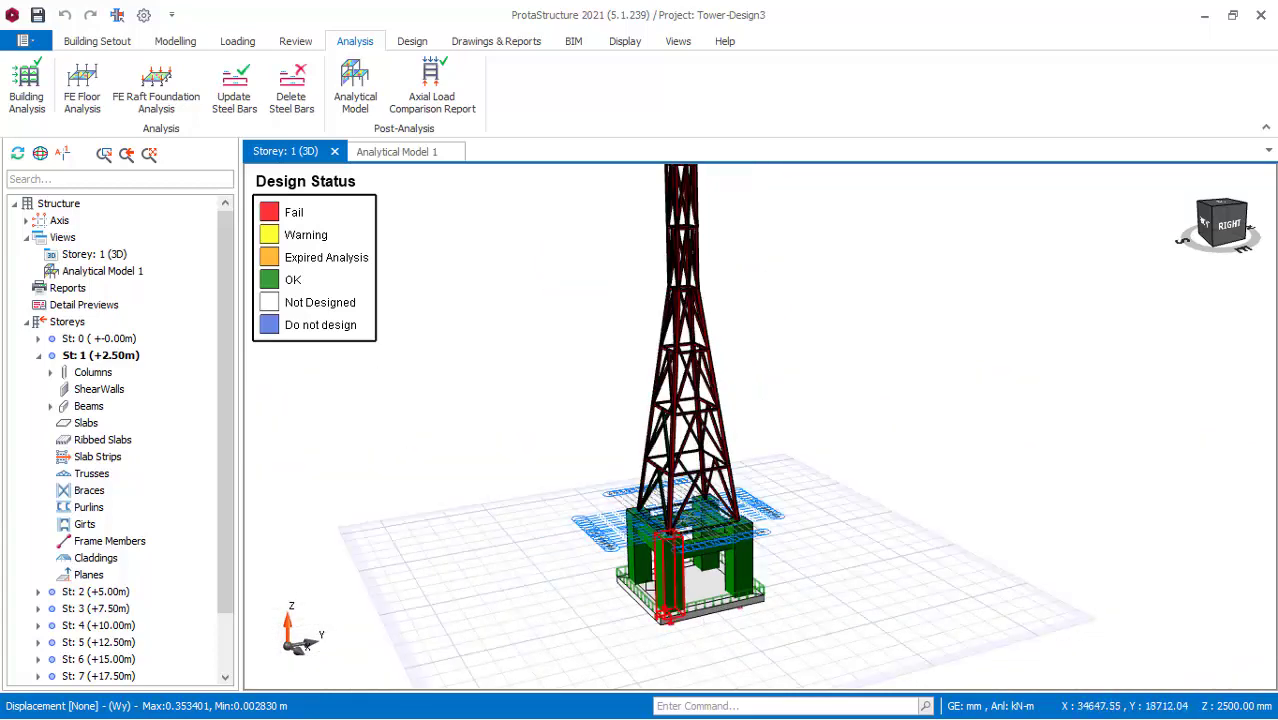
scroll(713, 625, down, 1)
scroll(692, 190, up, 1)
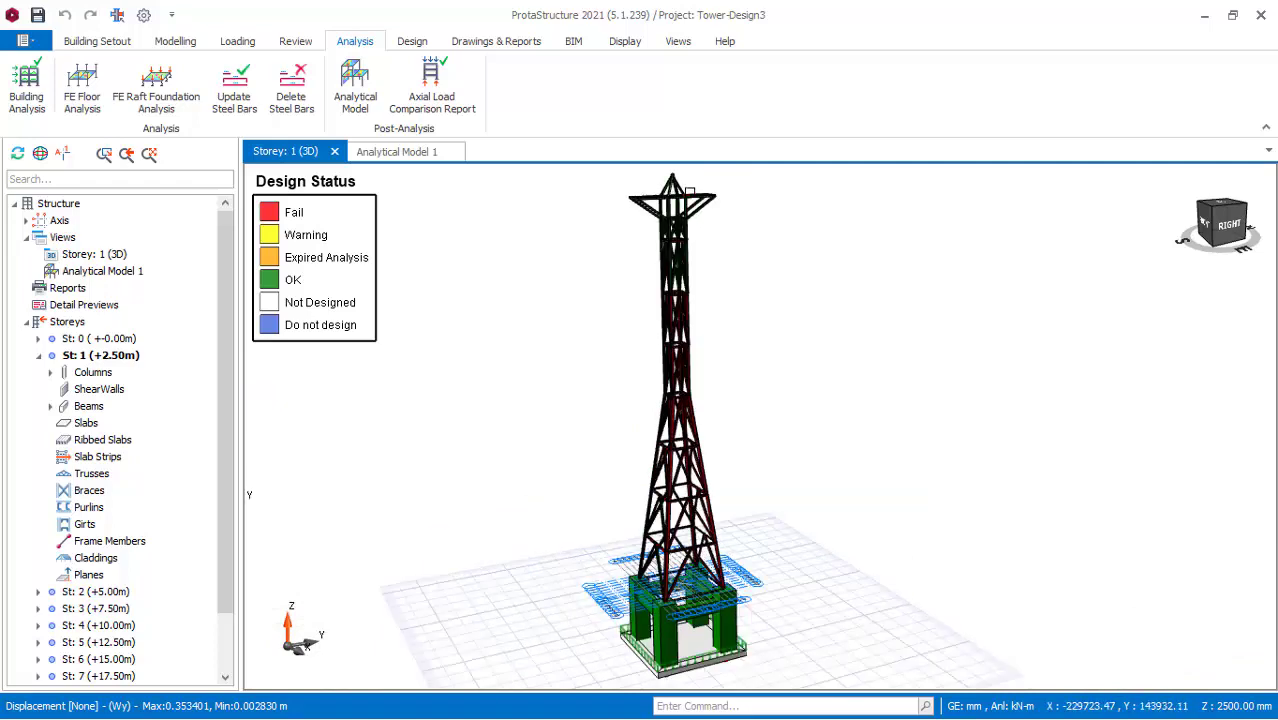
mouse_move(690, 196)
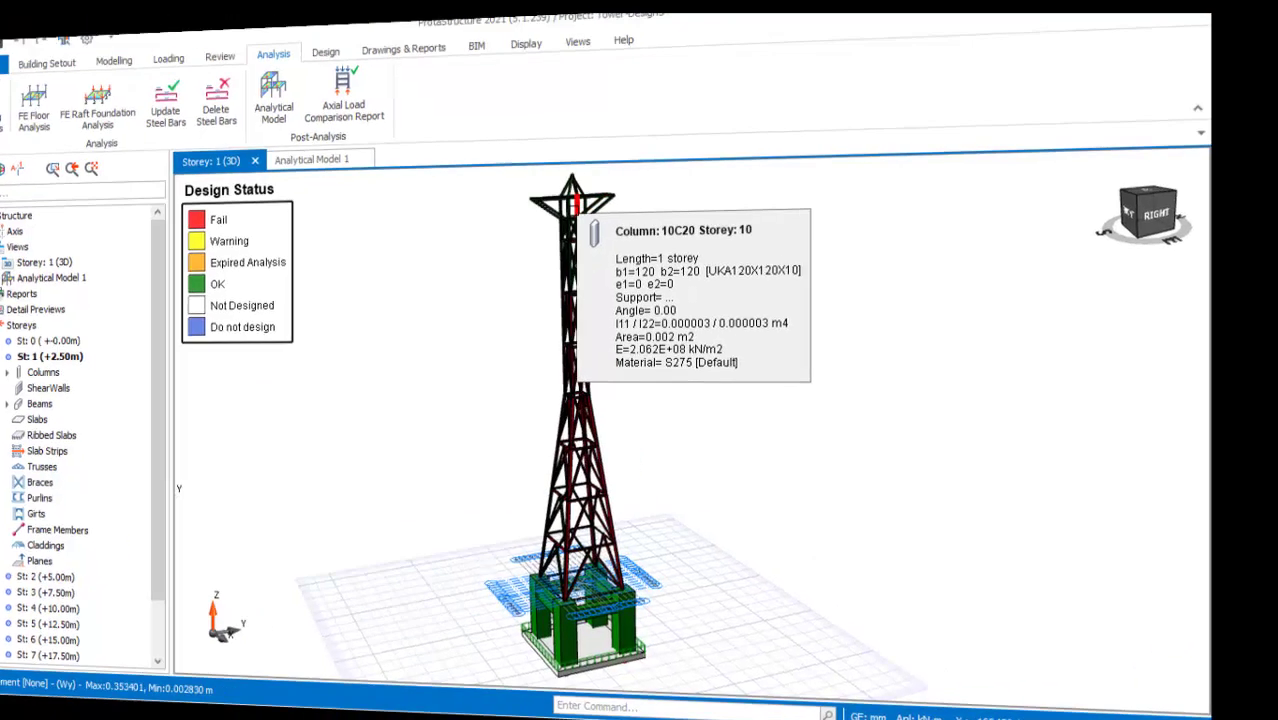